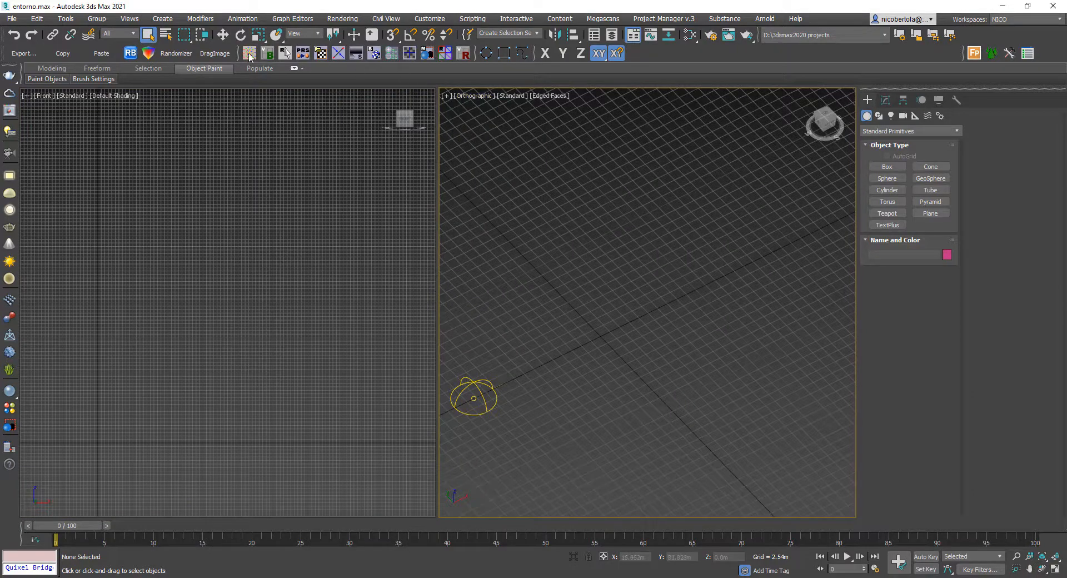
Create an image-textured reference plane from the file entorno 2.JPG using the reference plane script
left_click(249, 53)
left_click_drag(514, 246, 475, 182)
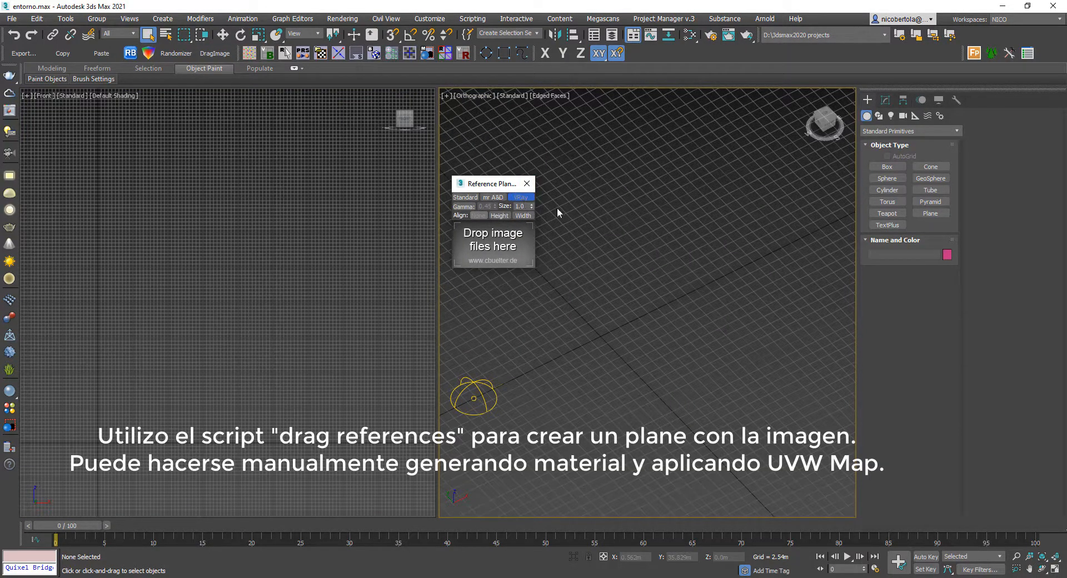
left_click_drag(1066, 88, 904, 82)
left_click_drag(956, 229, 481, 239)
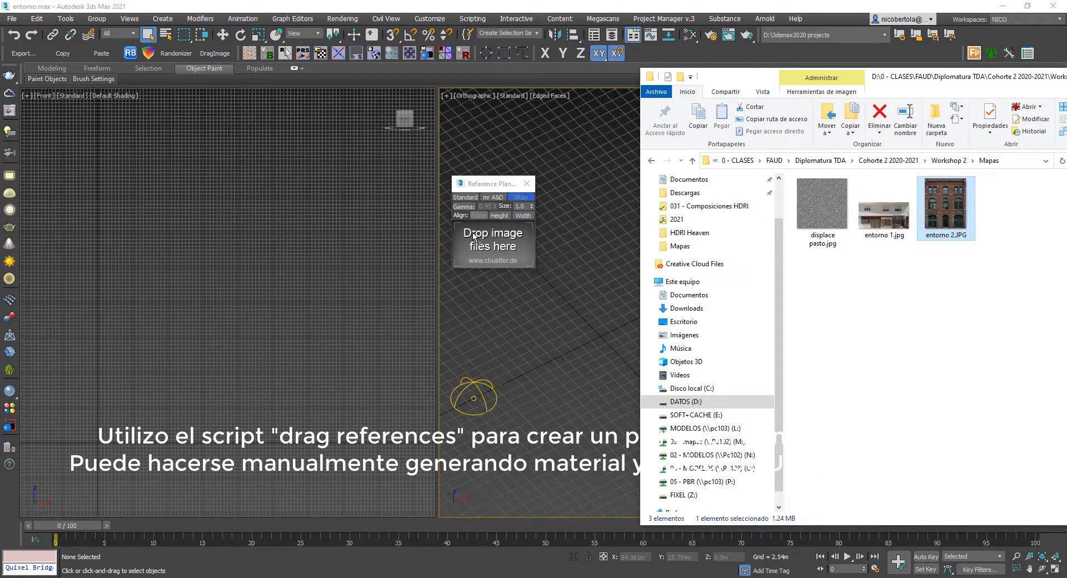
left_click_drag(874, 81, 1064, 89)
left_click(527, 183)
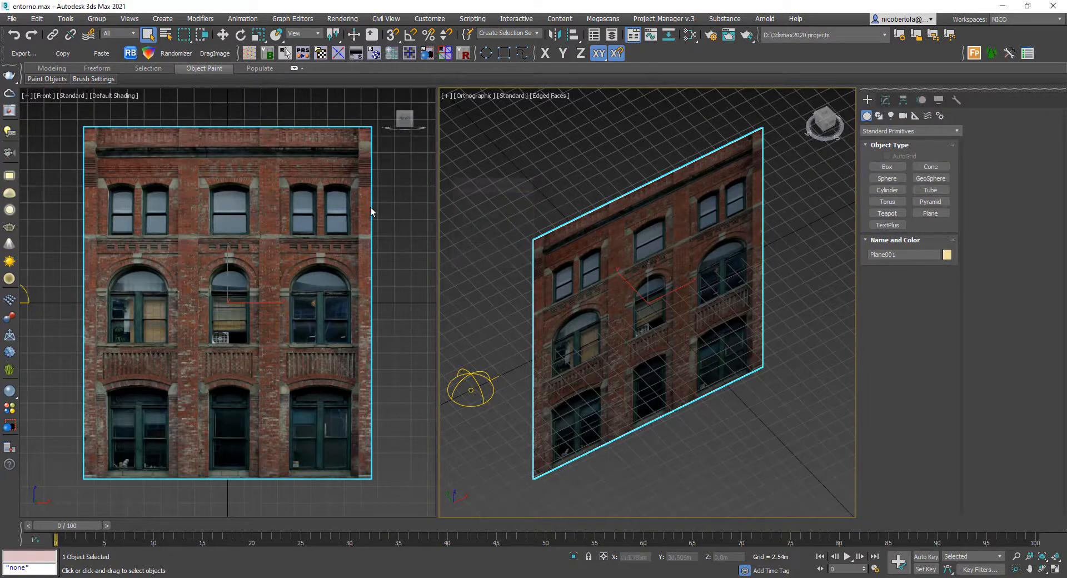
Select the brick façade plane and inspect its length and width parameters
scroll(279, 162, "down", 5)
left_click(334, 213)
middle_click_drag(334, 214, 302, 234)
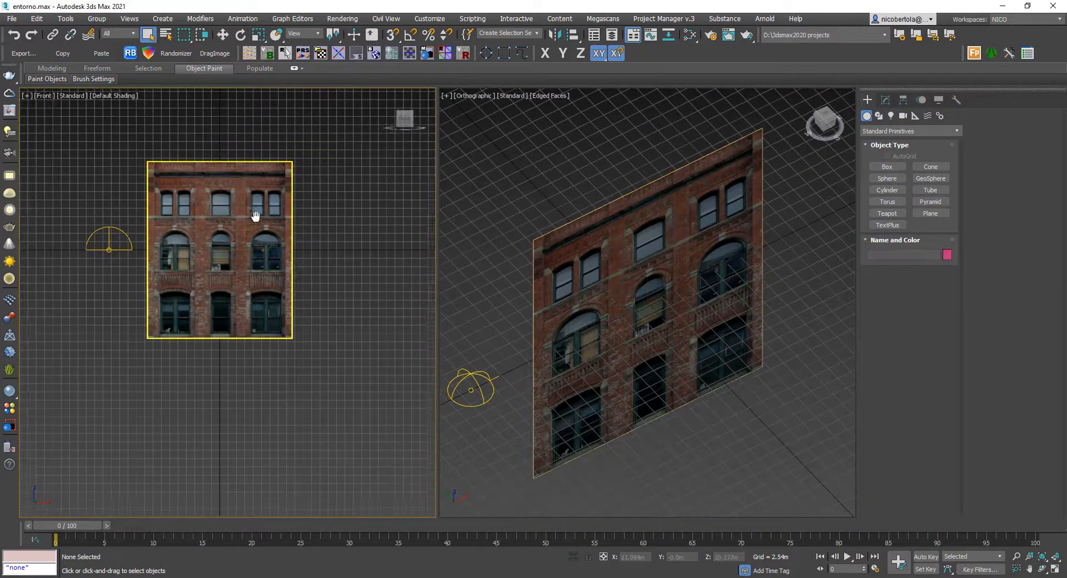
left_click(255, 218)
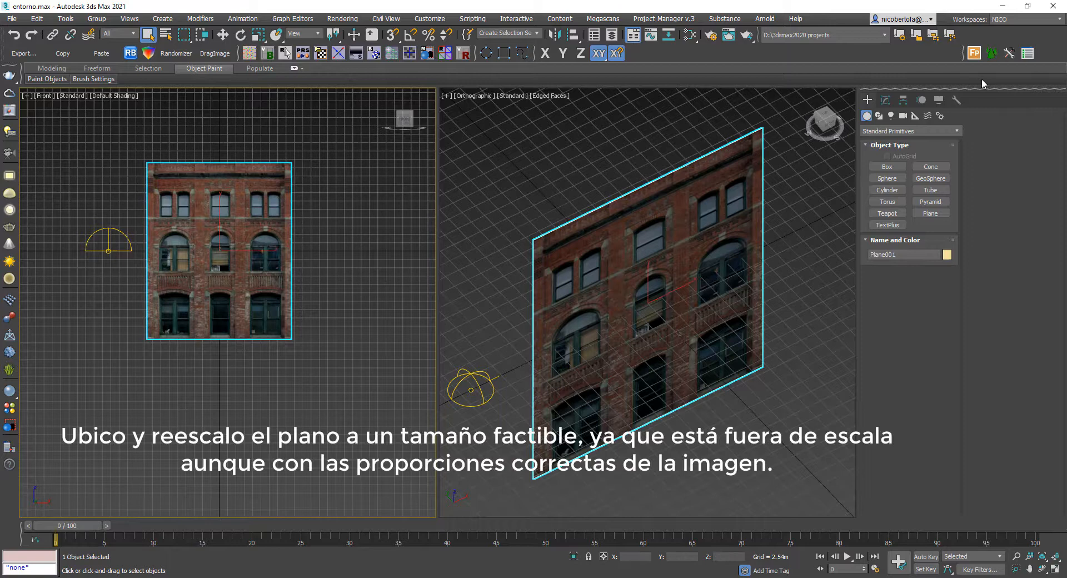
left_click(886, 100)
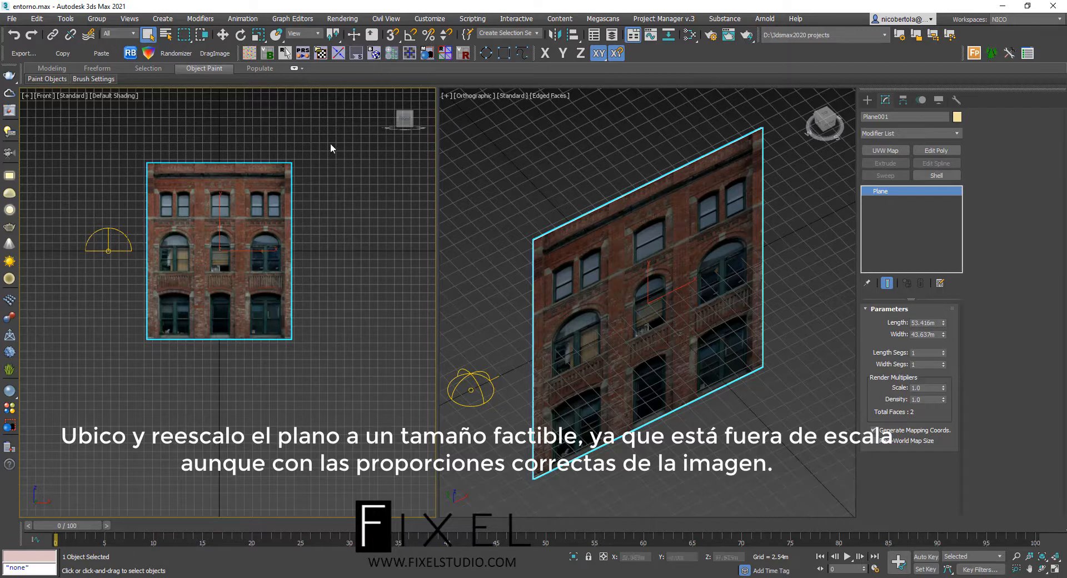
Draw a reference rectangle about 24.4 m wide beside the façade plane in the front view and set its length to 15 m
left_click(868, 100)
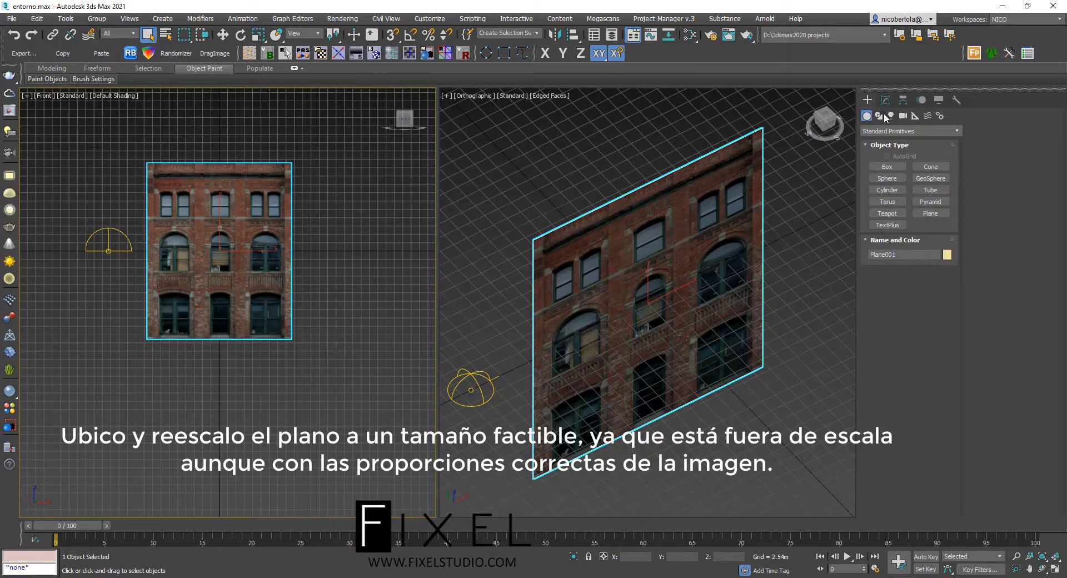
left_click(879, 115)
left_click(929, 175)
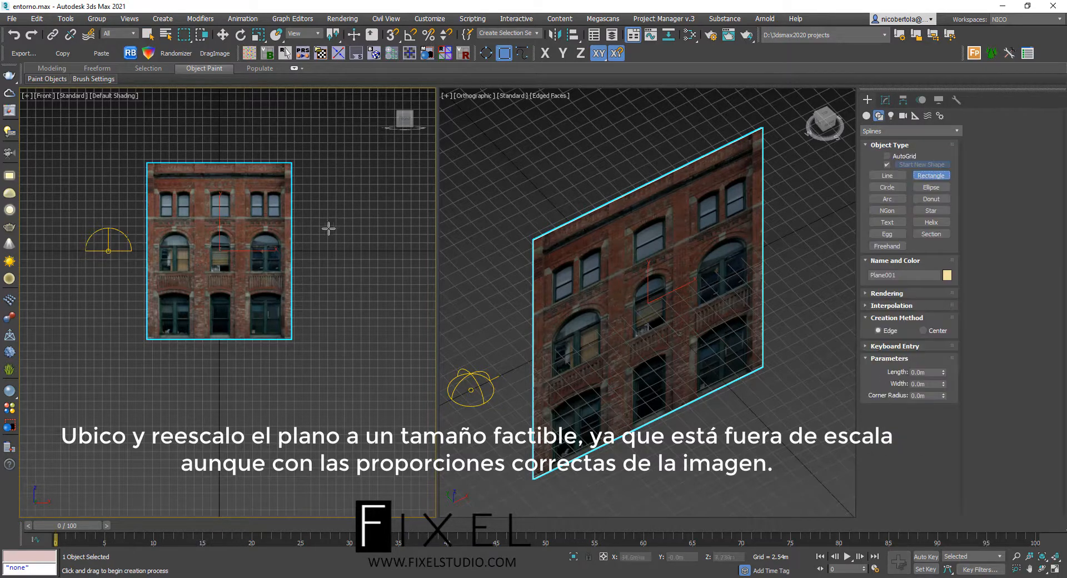
scroll(329, 228, "up", 2)
left_click_drag(299, 256, 412, 92)
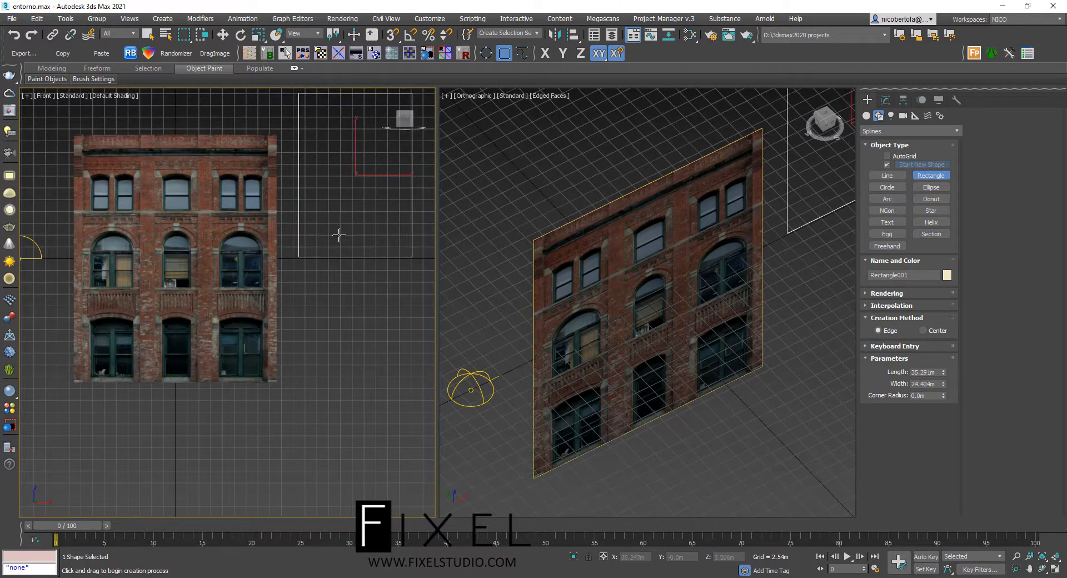
mouse_move(338, 234)
middle_mouse_down()
mouse_move(318, 253)
mouse_move(351, 244)
middle_mouse_up()
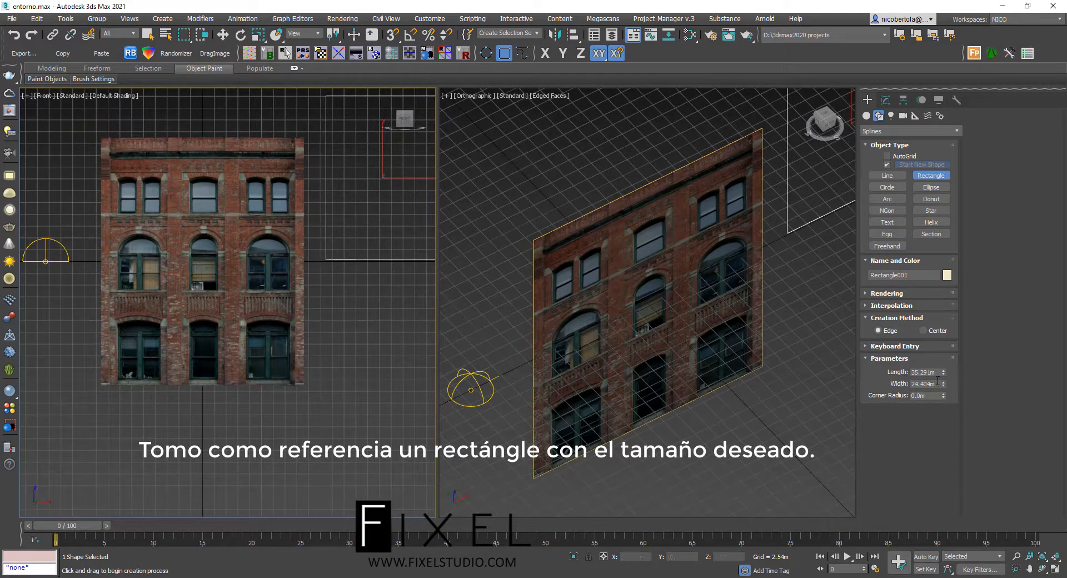
left_click_drag(943, 374, 943, 386)
type("15")
key("Return")
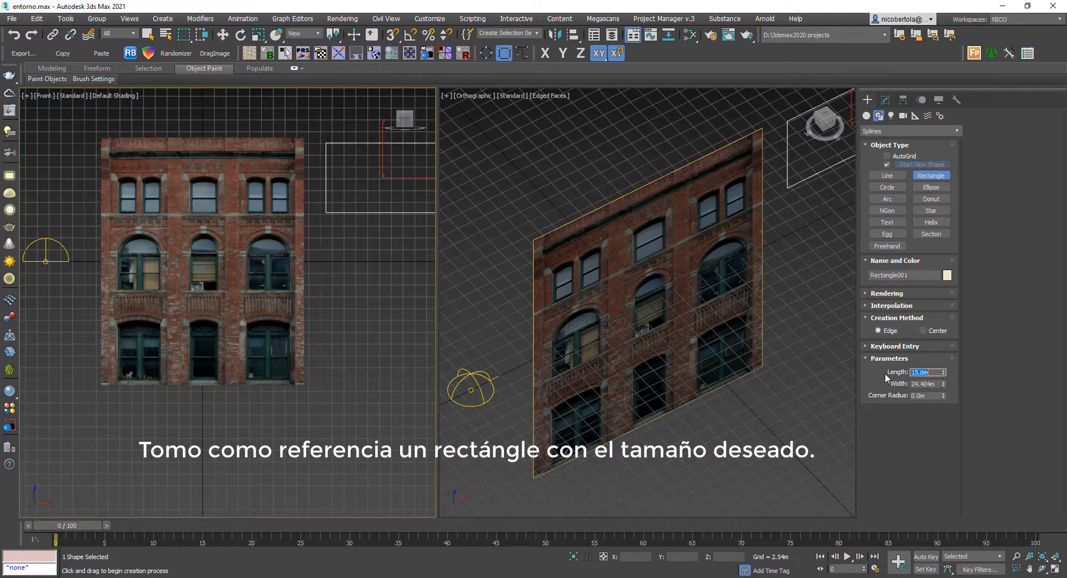
Lower the reference rectangle onto the ground line and move the façade plane over it
middle_click_drag(398, 234, 368, 237)
key("w")
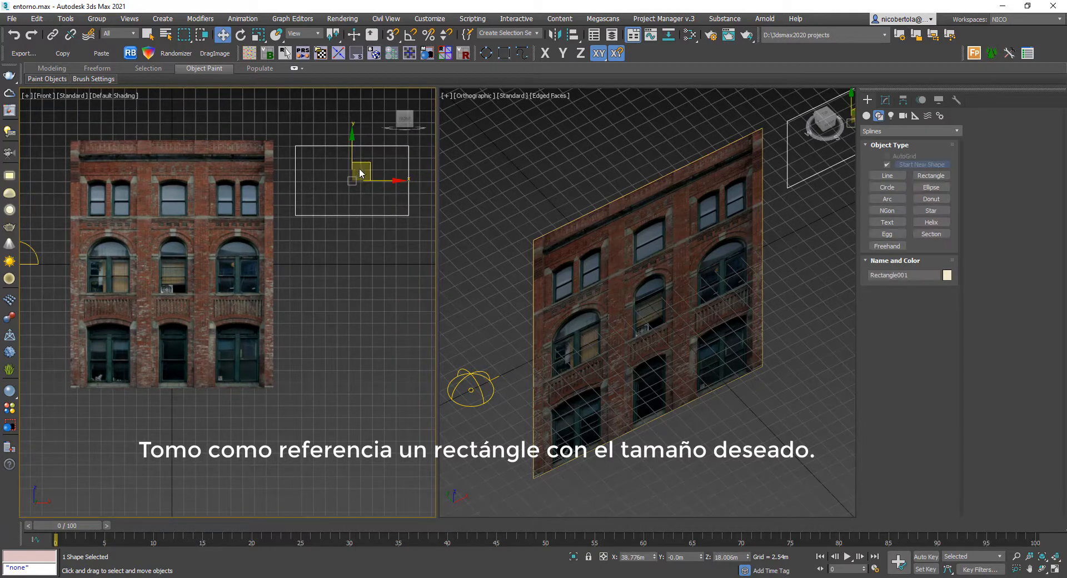
left_click_drag(364, 163, 357, 208)
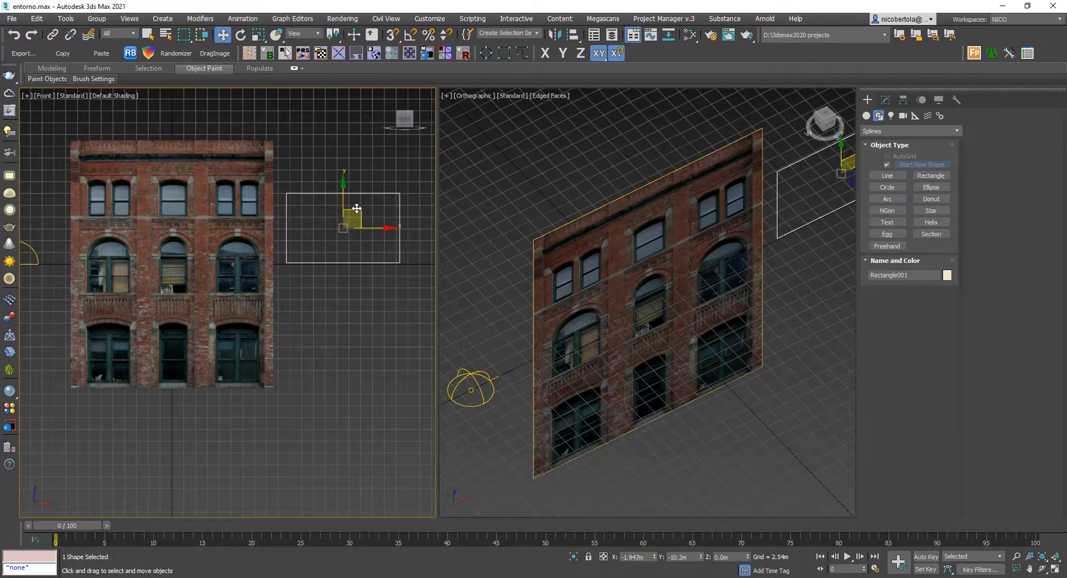
left_click(229, 204)
left_click_drag(195, 244, 299, 213)
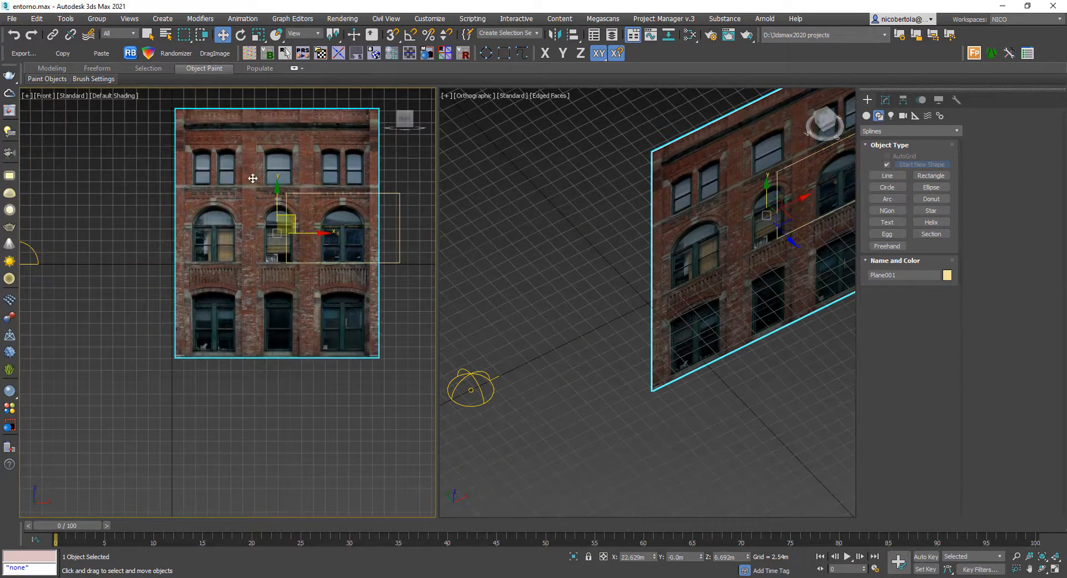
middle_click_drag(271, 121, 250, 136)
Scale the façade plane down to match the reference rectangle's height and position, and delete the rectangle
left_click(257, 34)
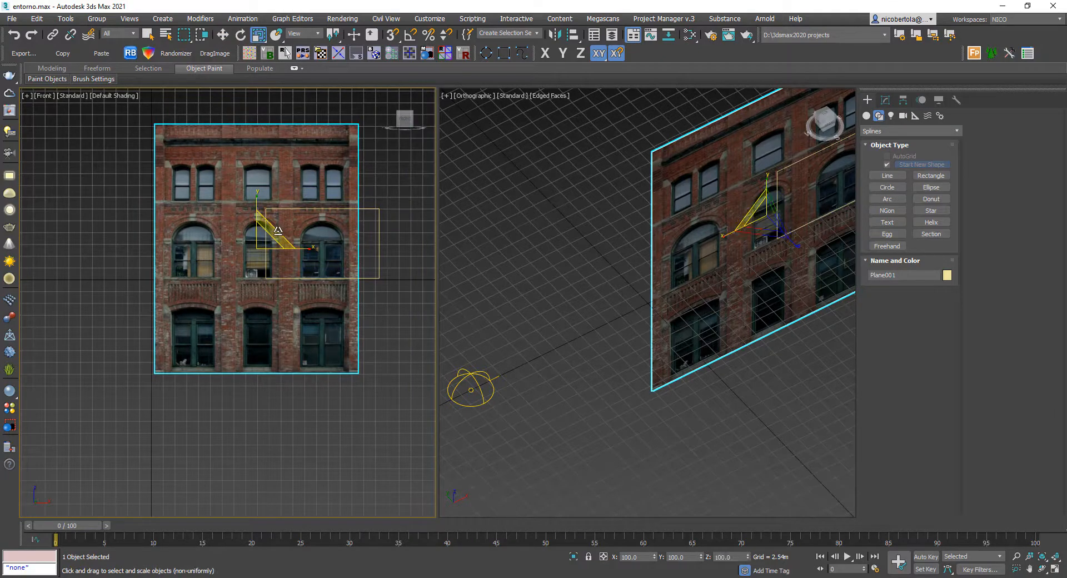
left_click_drag(266, 238, 175, 334)
key("w")
scroll(250, 225, "up", 5)
left_click_drag(280, 276, 304, 260)
middle_click_drag(297, 255, 201, 222)
left_click(309, 146)
key("Delete")
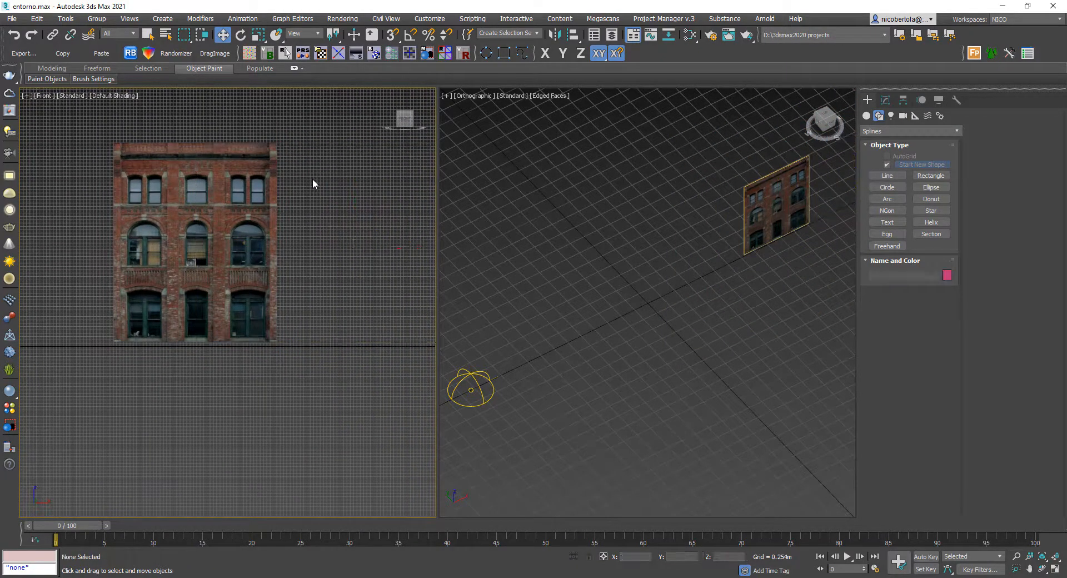
Center the façade plane's pivot and move it straight down to the plane's bottom edge with snapping enabled
left_click(250, 195)
left_click(903, 99)
left_click(909, 176)
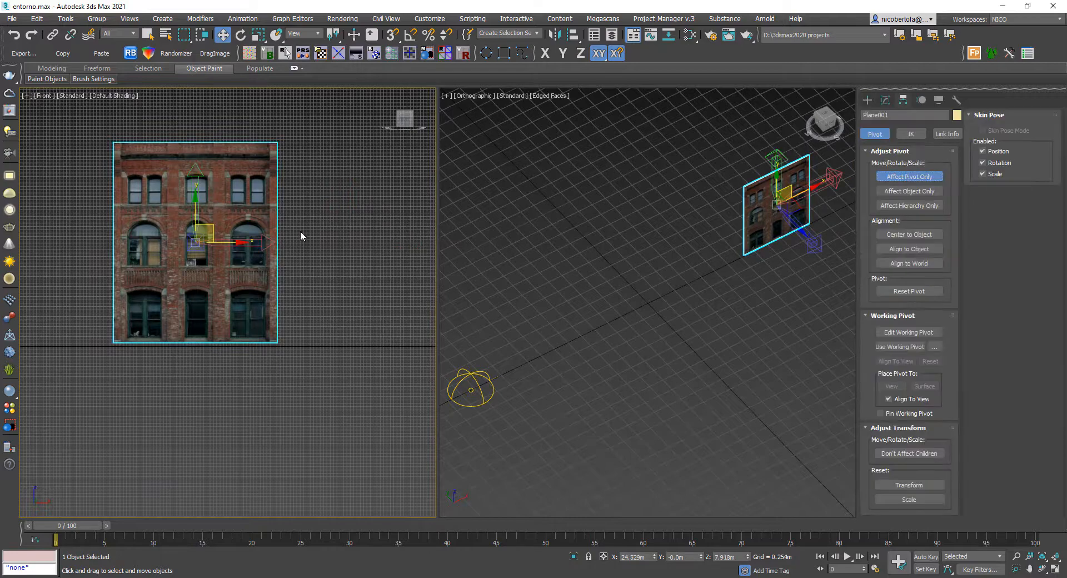
left_click(910, 235)
left_click_drag(392, 36, 395, 69)
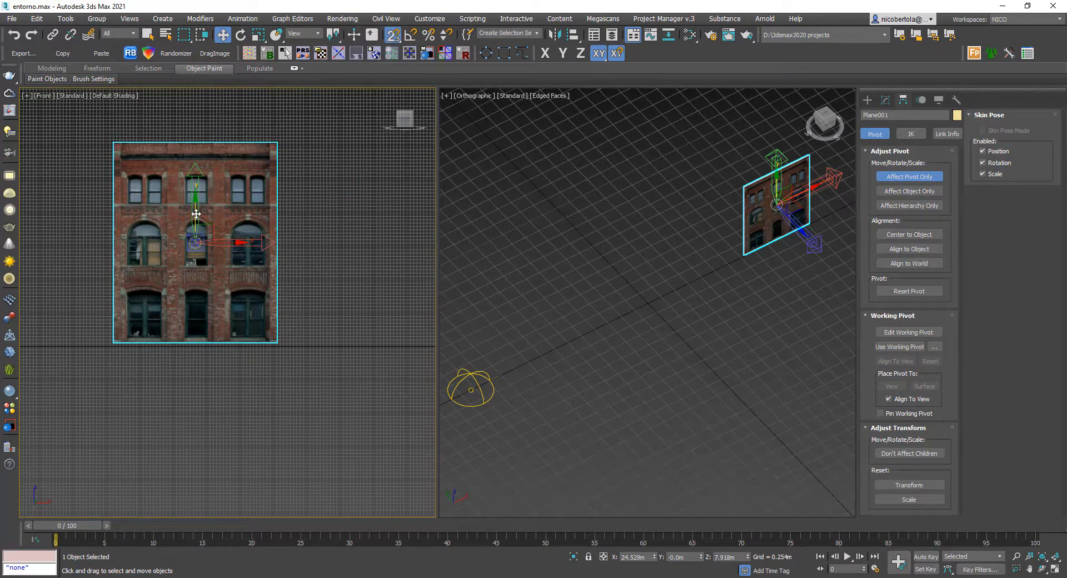
left_click_drag(196, 228, 257, 345)
left_click(910, 177)
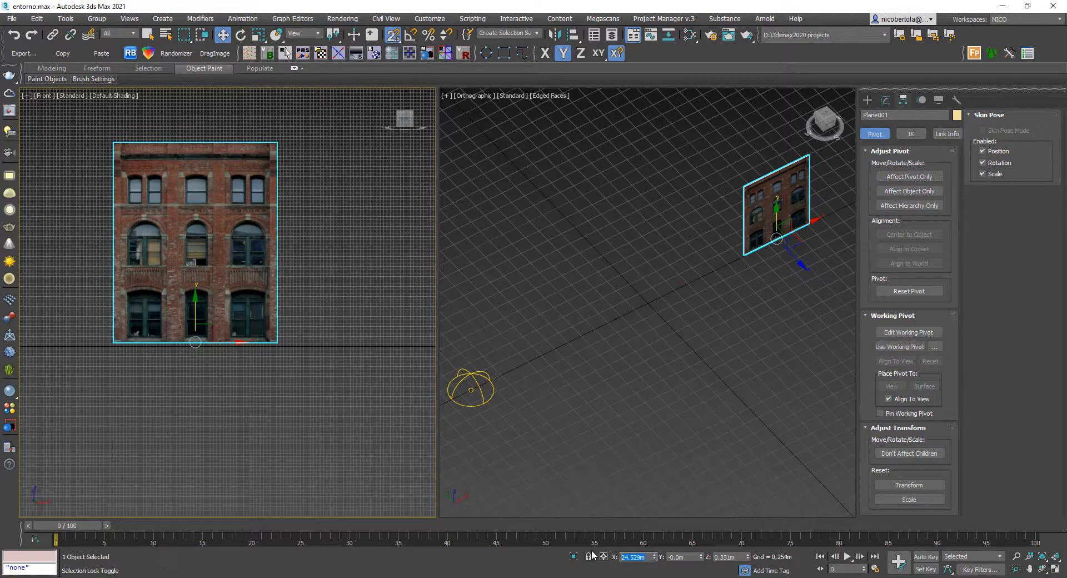
Zero the façade plane's X position, and shift the plane to about X 7.3 m, Y 4.1 m at ground level
type("0")
key("Return")
middle_click_drag(347, 296, 273, 262)
key("z")
scroll(272, 264, "down", 2)
left_click(371, 289)
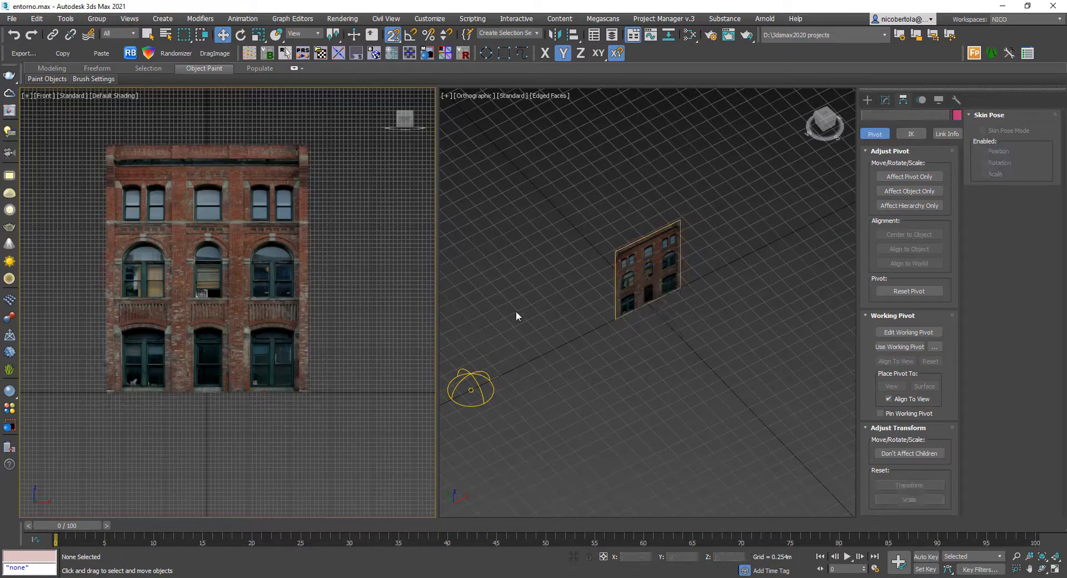
left_click(276, 301)
left_click_drag(242, 383, 360, 389)
Clone the façade plane as one independent copy about 23.6 m behind the original along Y
middle_click_drag(686, 293, 676, 305)
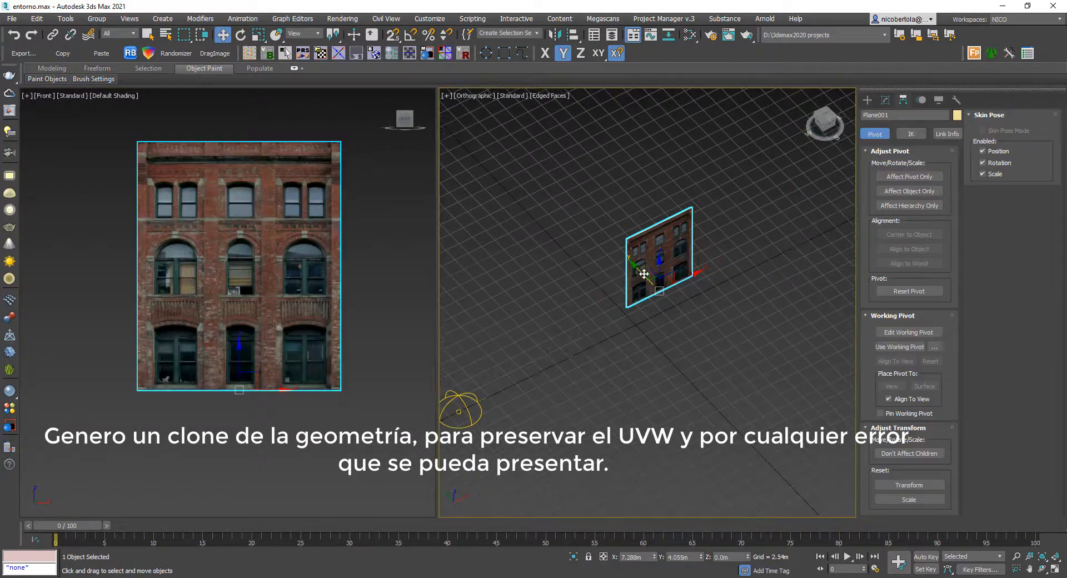
left_click_drag(643, 273, 550, 191, "shift")
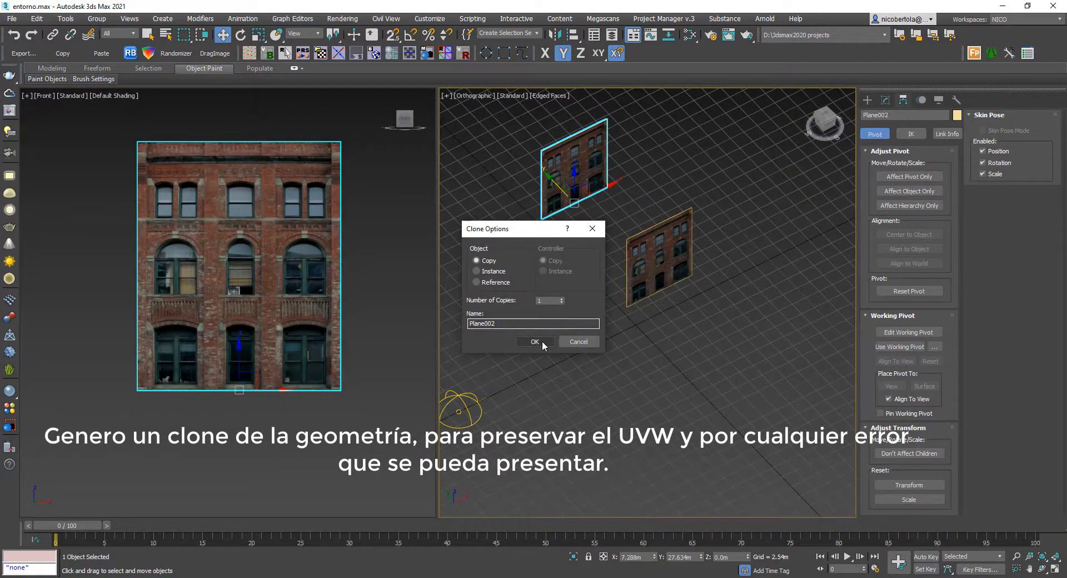
left_click(542, 341)
left_click(685, 353)
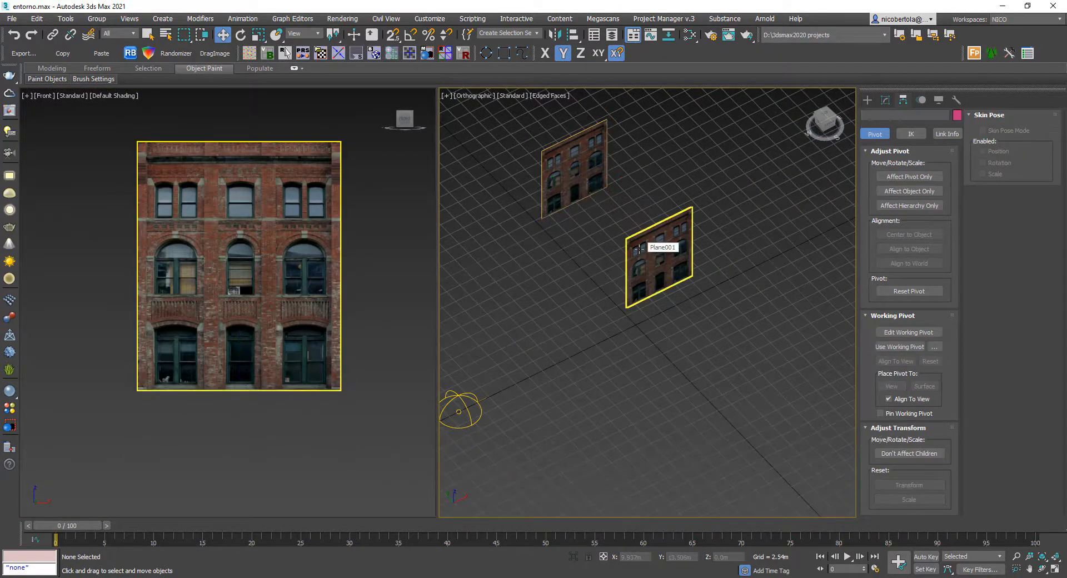
Apply an Edit Poly modifier to the original façade plane in front of the copy
left_click(639, 249)
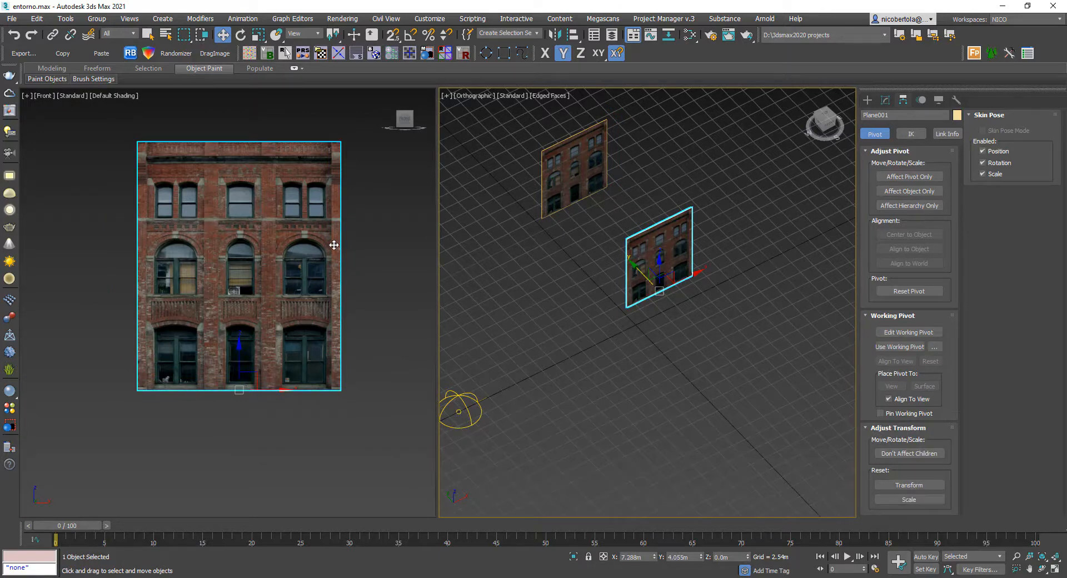
scroll(333, 245, "up", 4)
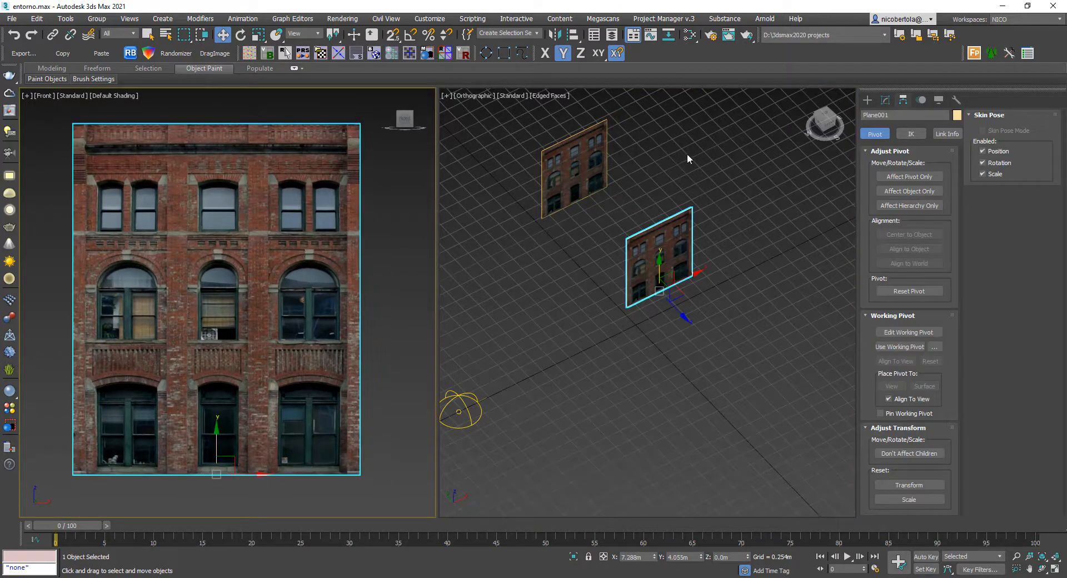
left_click(886, 101)
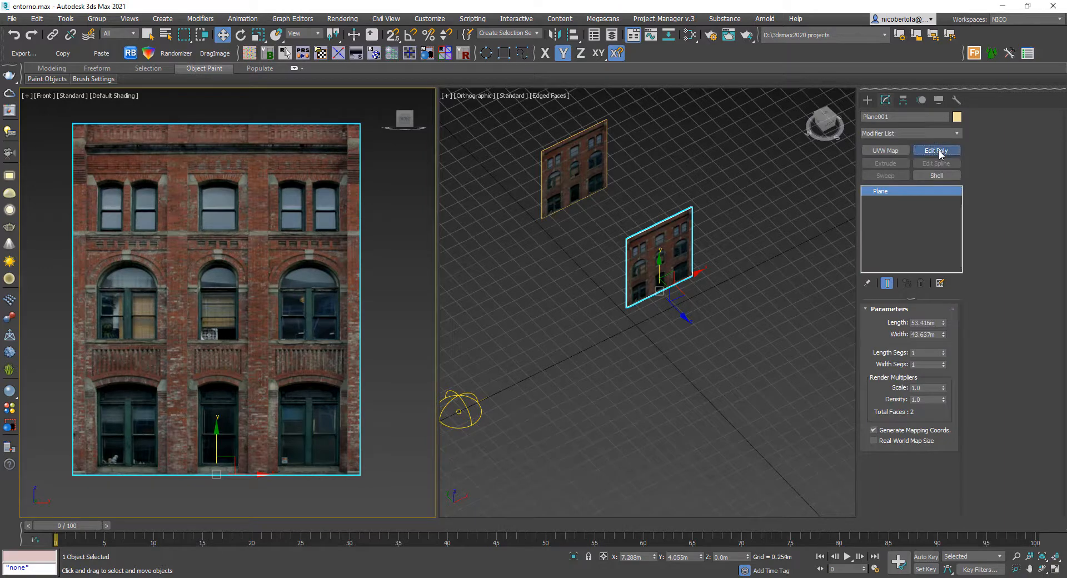
left_click(938, 151)
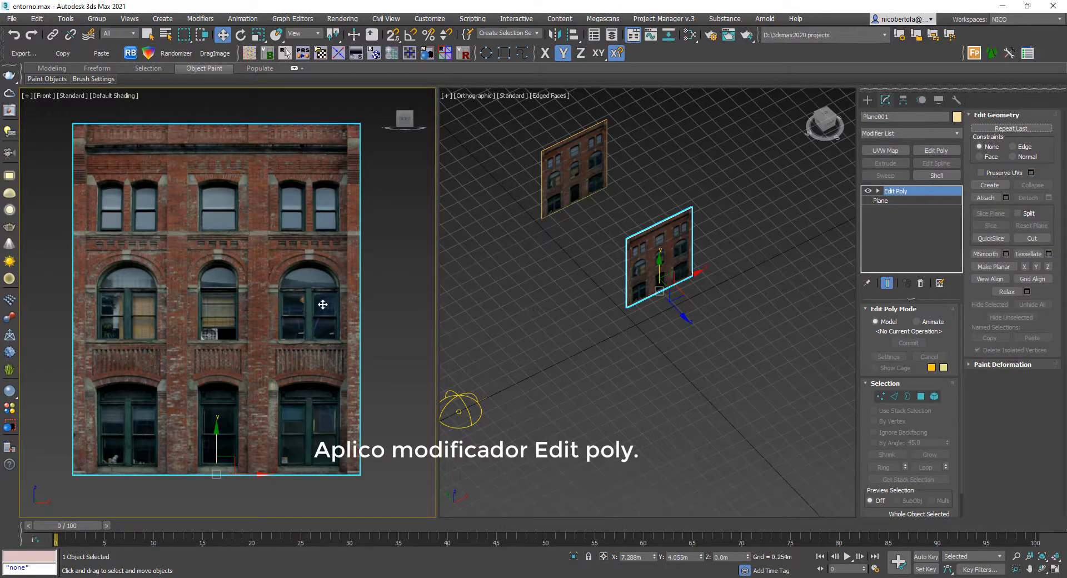
Insert six vertical edge loops along the sides of the brick pilasters and show edged faces in the front view
key("alt+1")
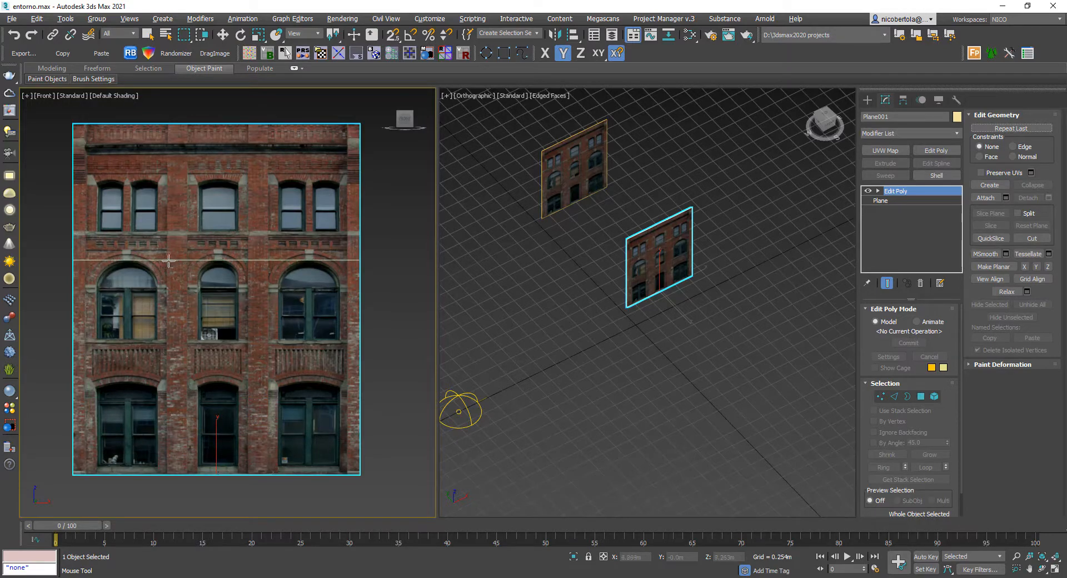
left_click(166, 437)
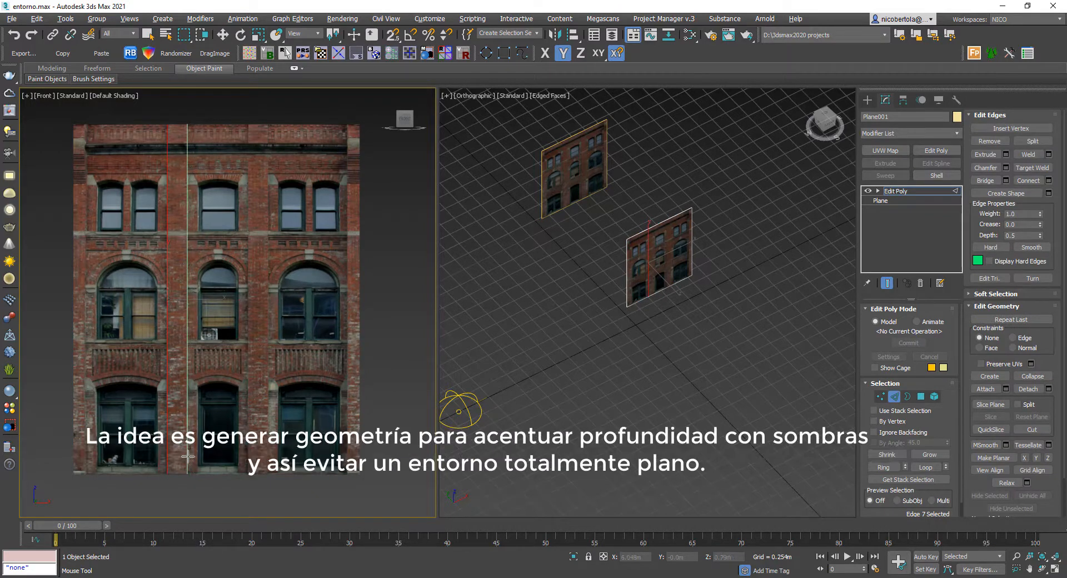
left_click(188, 456)
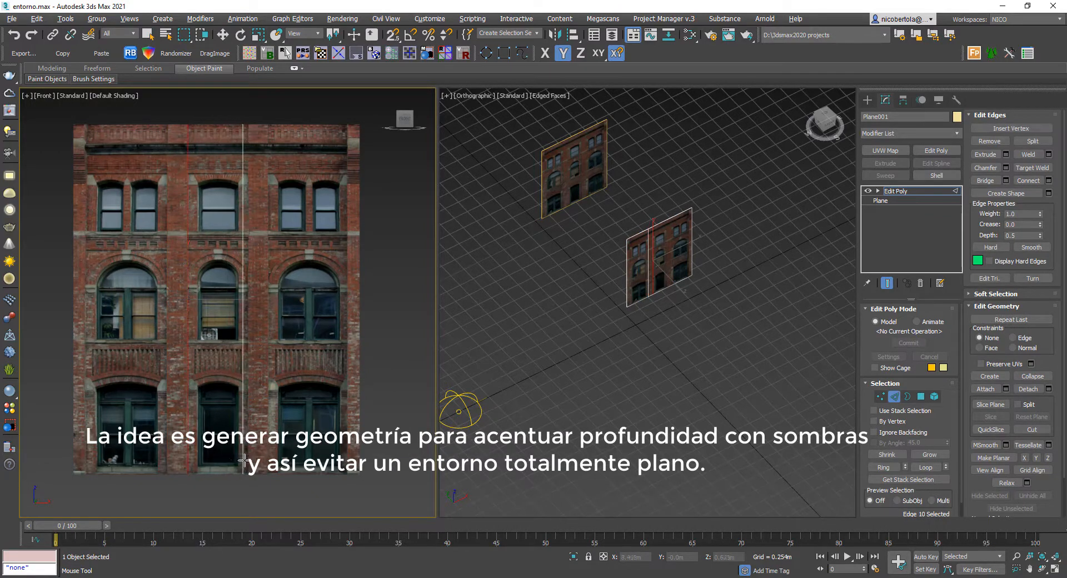
left_click(247, 460)
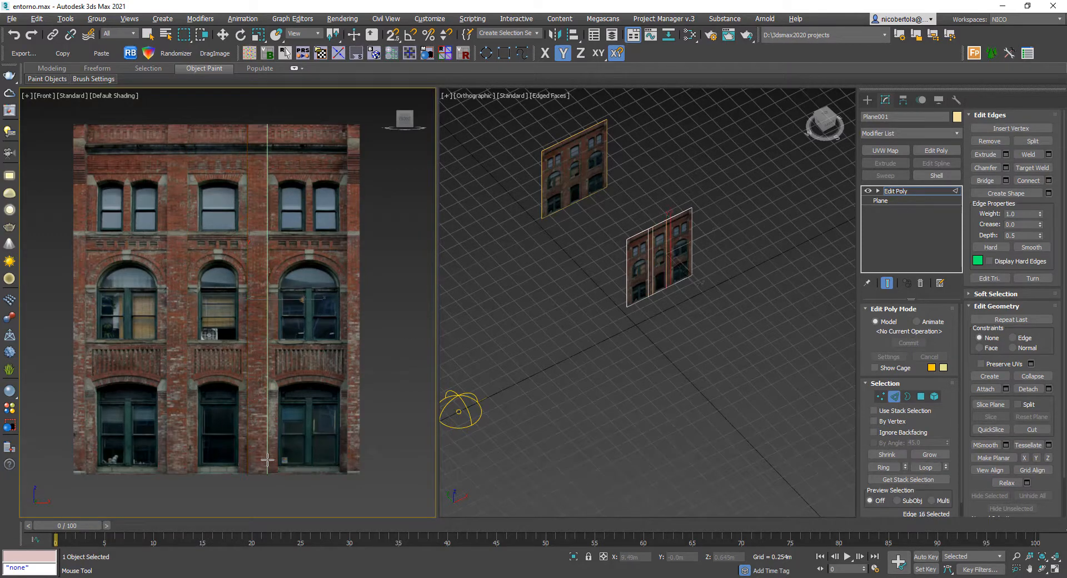
key("F4")
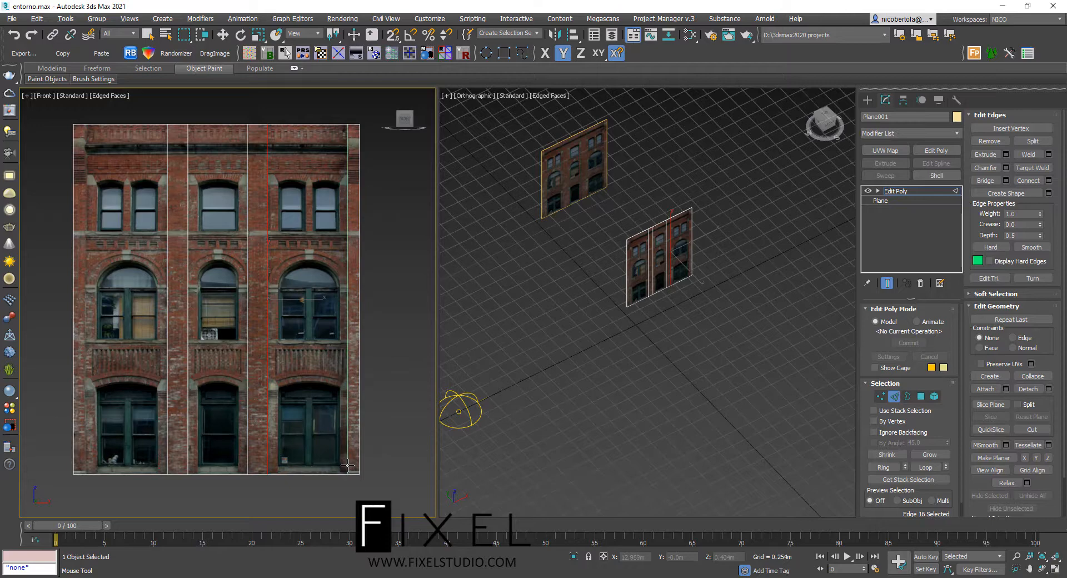
left_click(347, 465)
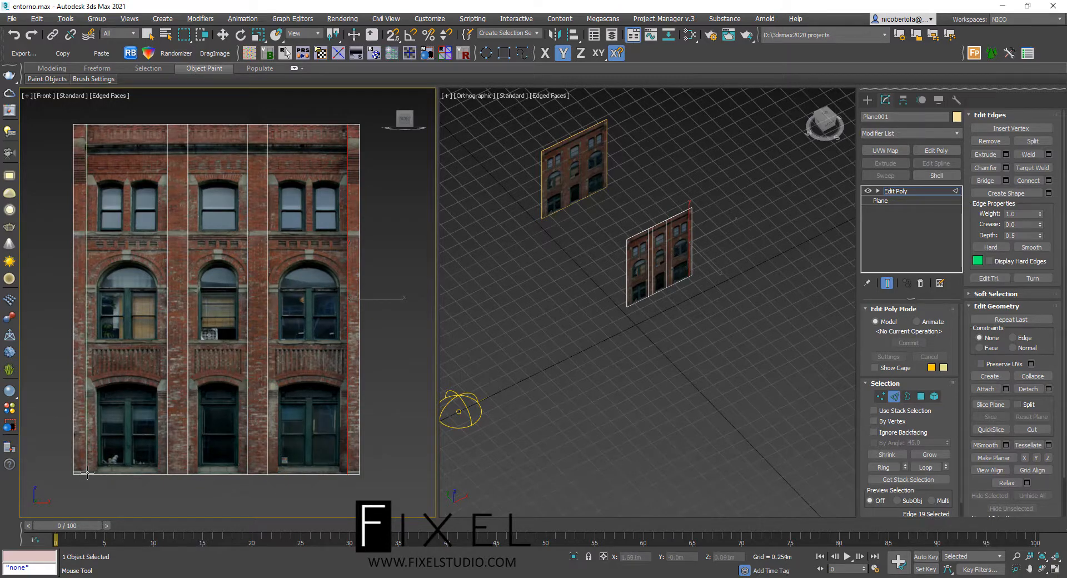
left_click(87, 471)
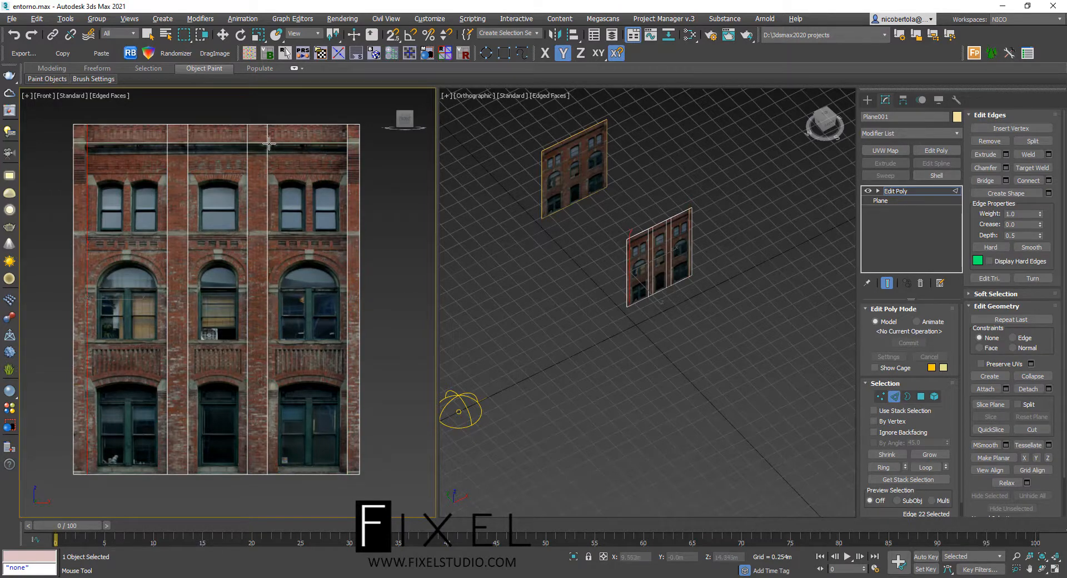
Insert four horizontal edge loops across the façade: two bordering the cornice, one under the top-floor windows and one under the middle-floor windows
left_click(276, 147)
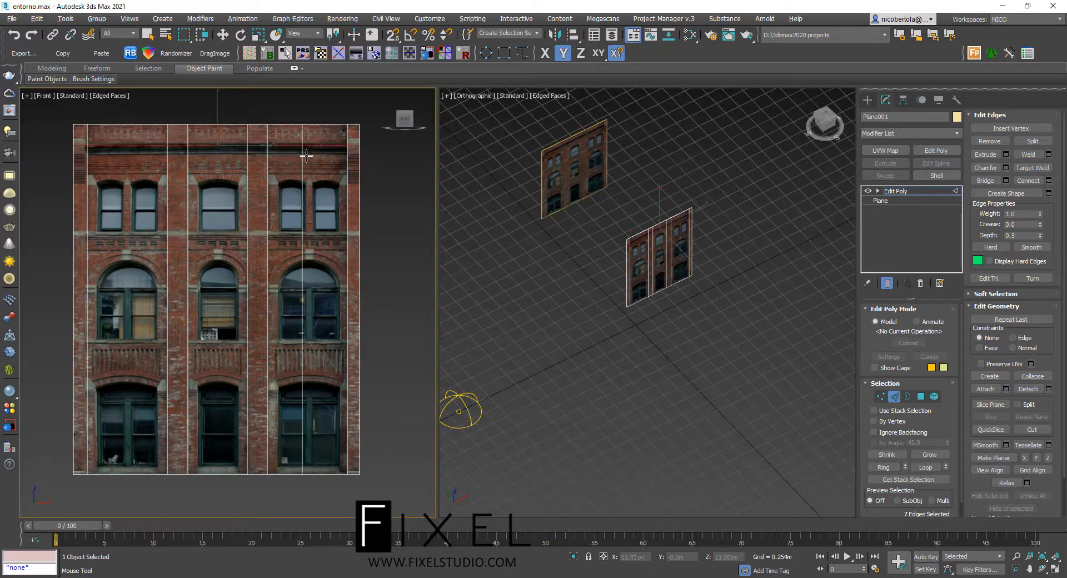
left_click(355, 154)
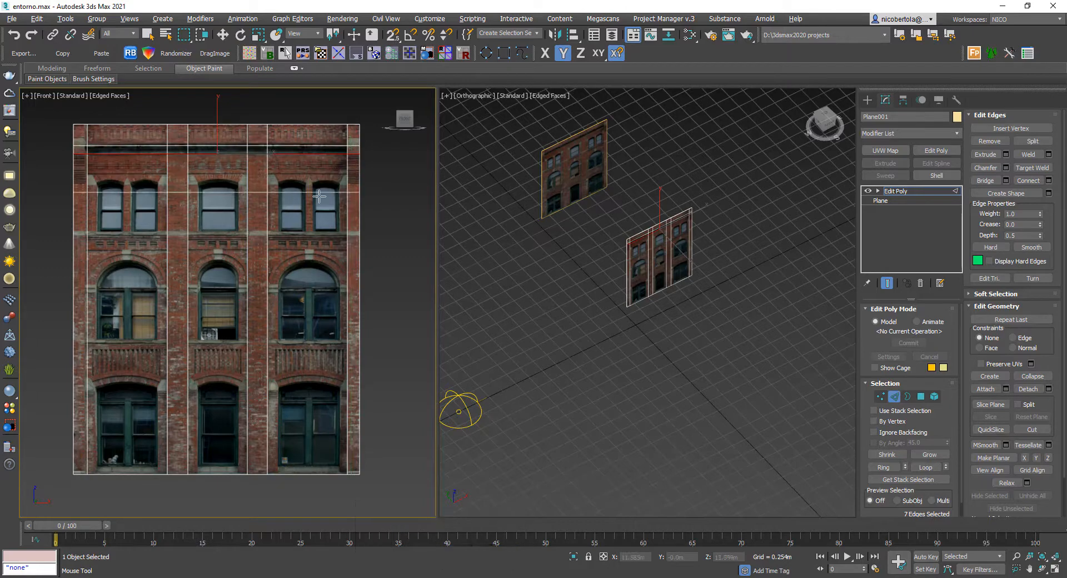
left_click(320, 231)
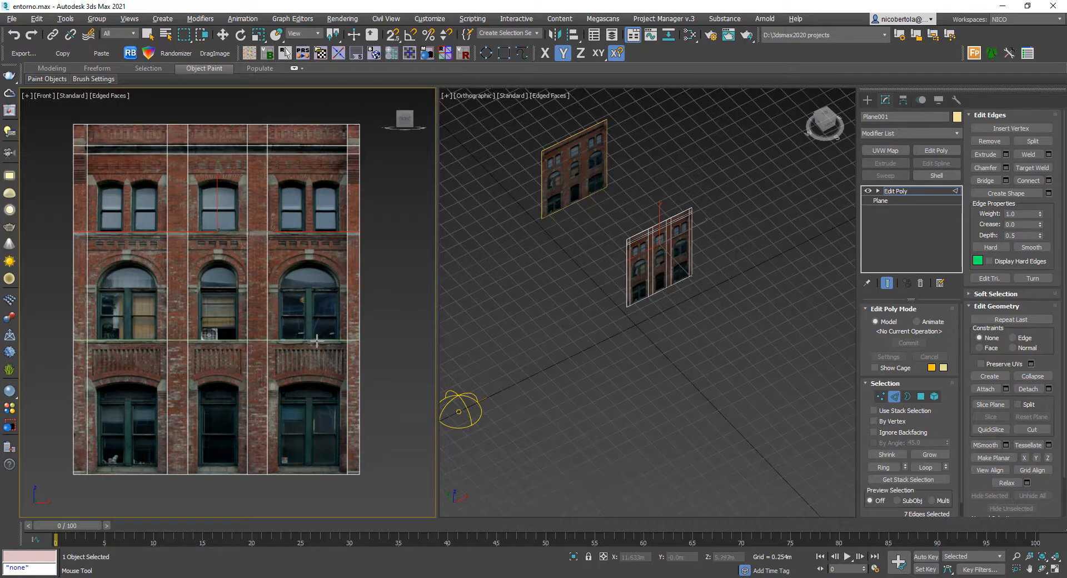
left_click(316, 340)
right_click(380, 219)
Hide the grid in the orthographic view and select all polygons of the second brick pilaster from cornice to ground
middle_click_drag(383, 220, 386, 222)
scroll(684, 247, "up", 5)
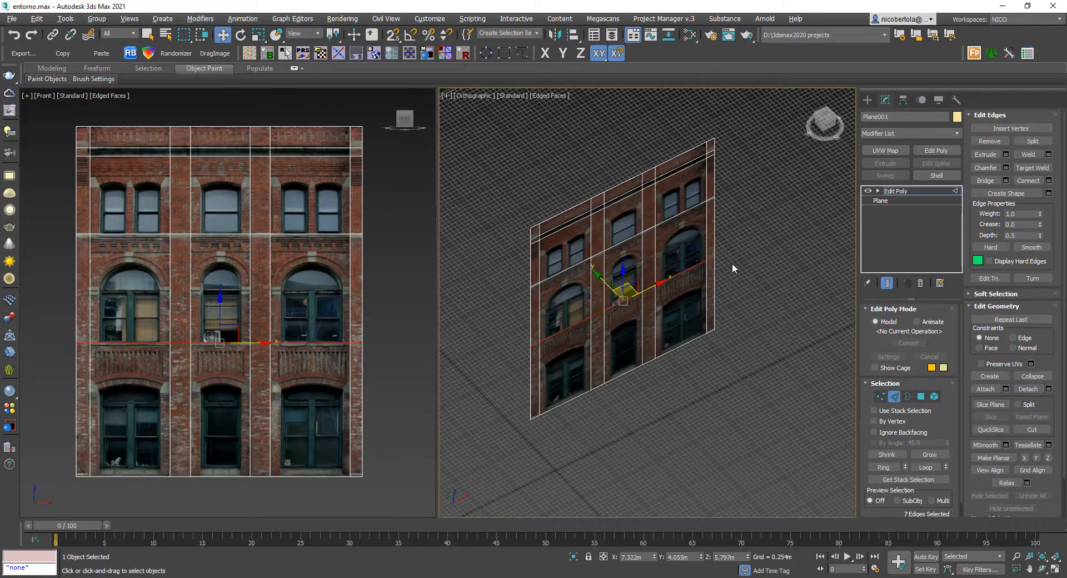
key("g")
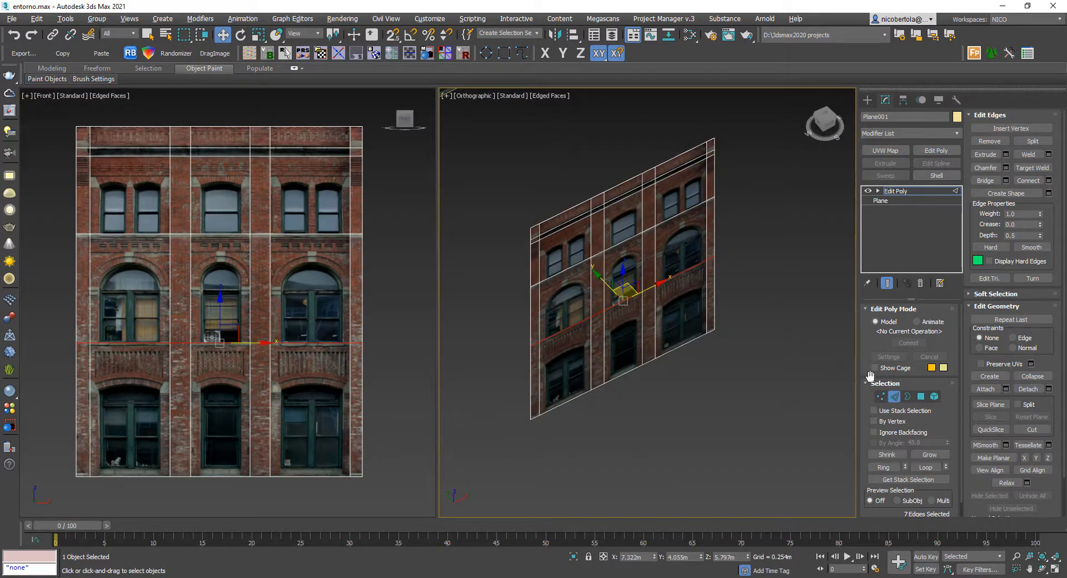
left_click(920, 397)
scroll(592, 211, "up", 3)
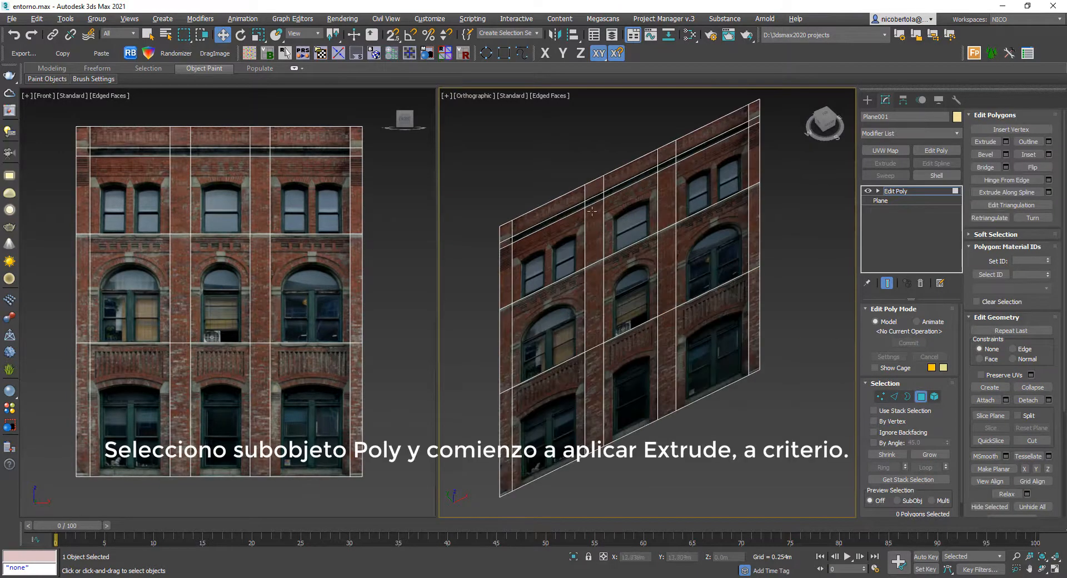
left_click(587, 191)
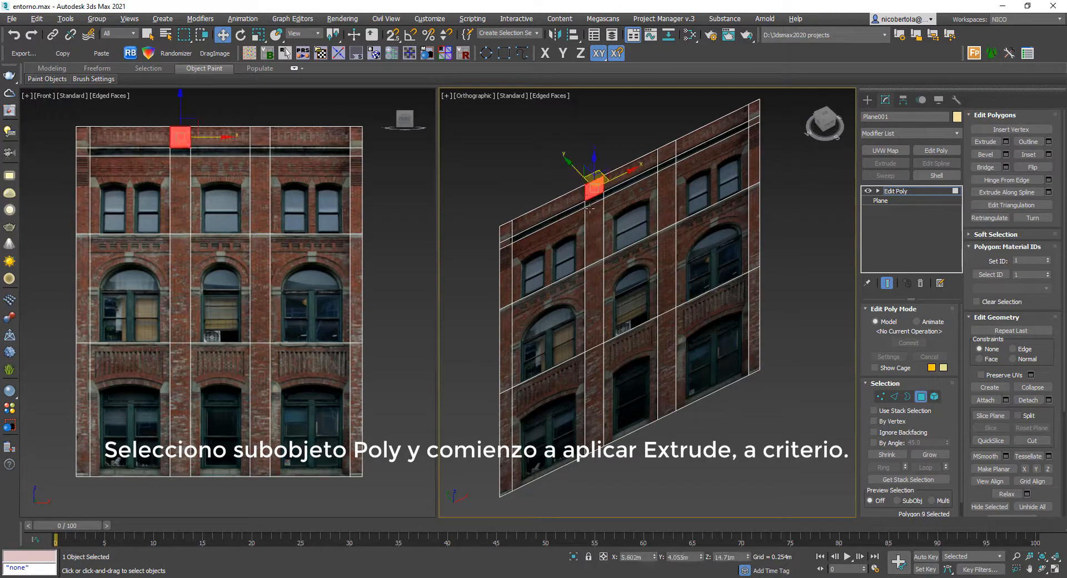
left_click(589, 209, "ctrl")
left_click(593, 202, "ctrl")
left_click(594, 299, "ctrl")
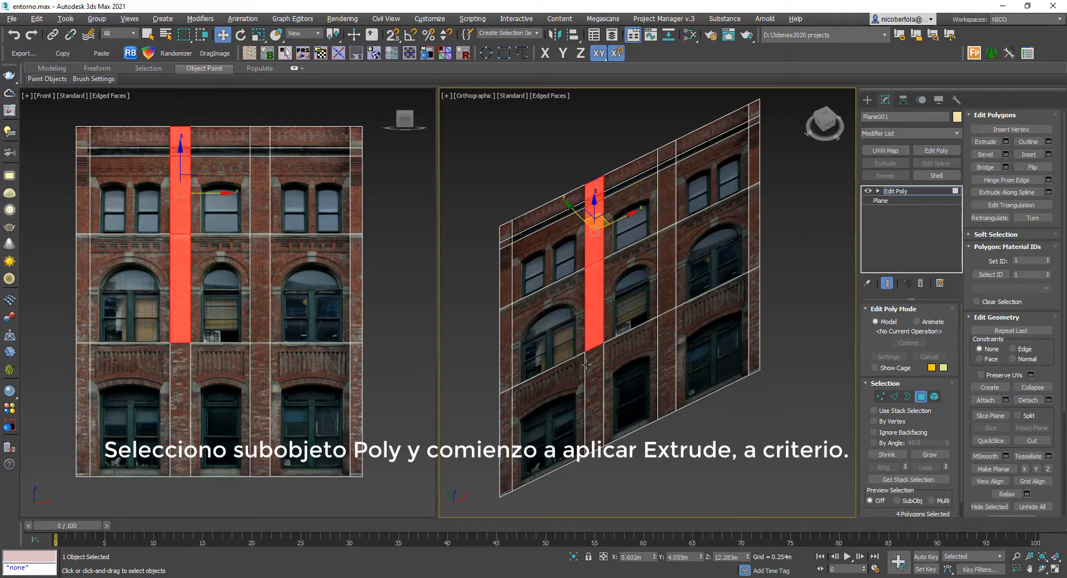
left_click(586, 365, "ctrl")
Add all polygons of the left-end pilaster and the third pilaster to the selection
left_click(506, 422, "ctrl")
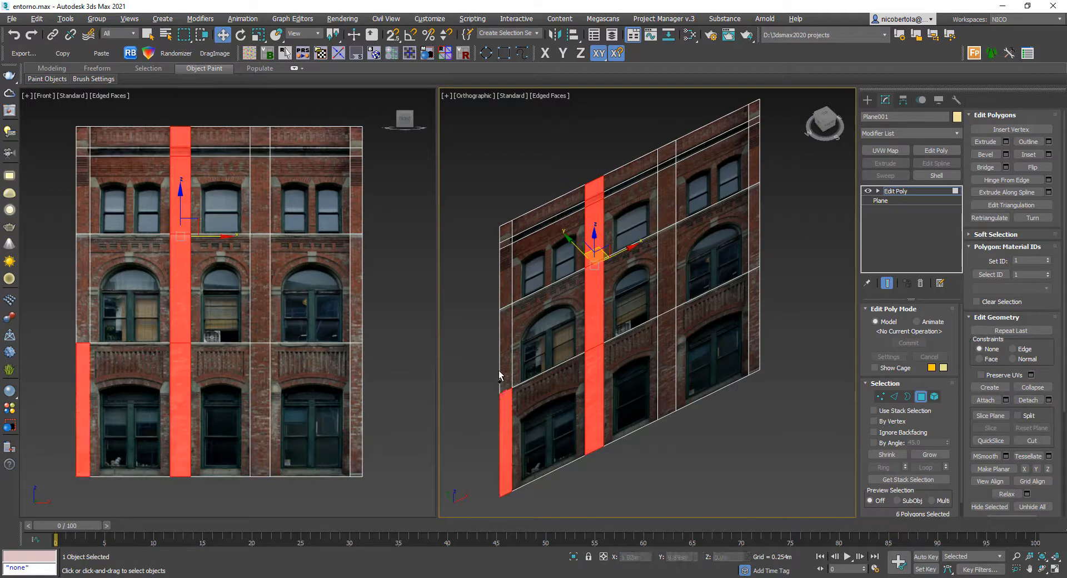
left_click(507, 313, "ctrl")
left_click(507, 282, "ctrl")
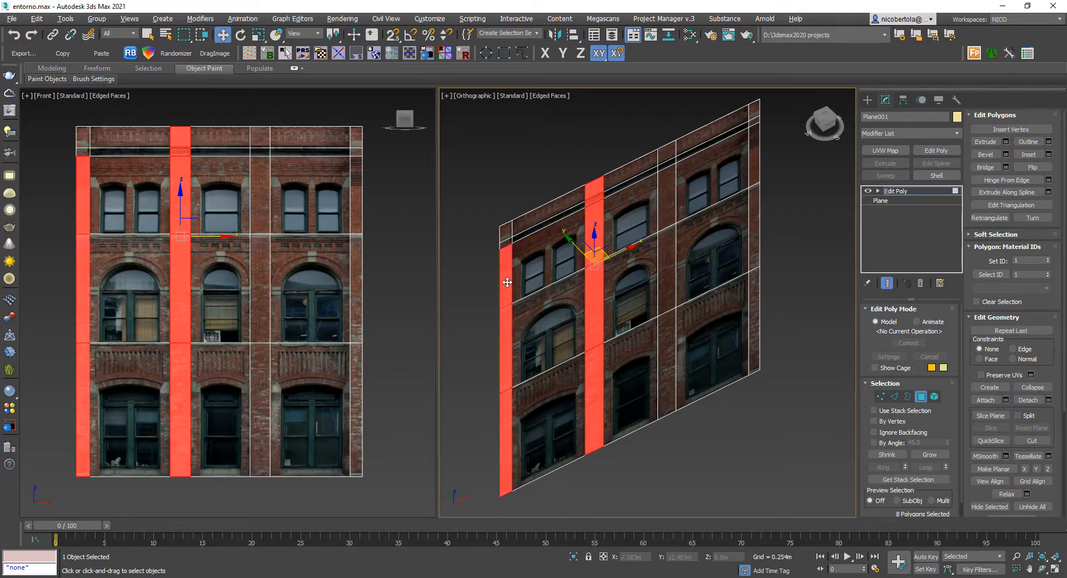
left_click(505, 231, "ctrl")
left_click(665, 153, "ctrl")
left_click(667, 169, "ctrl")
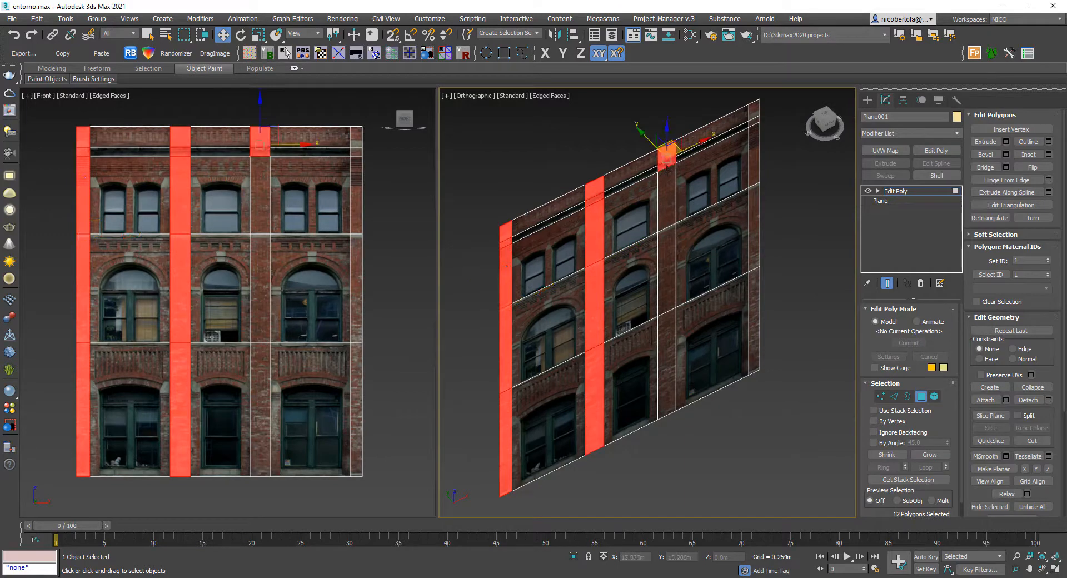
left_click(672, 192, "ctrl")
left_click(667, 267, "ctrl")
left_click(667, 361, "ctrl")
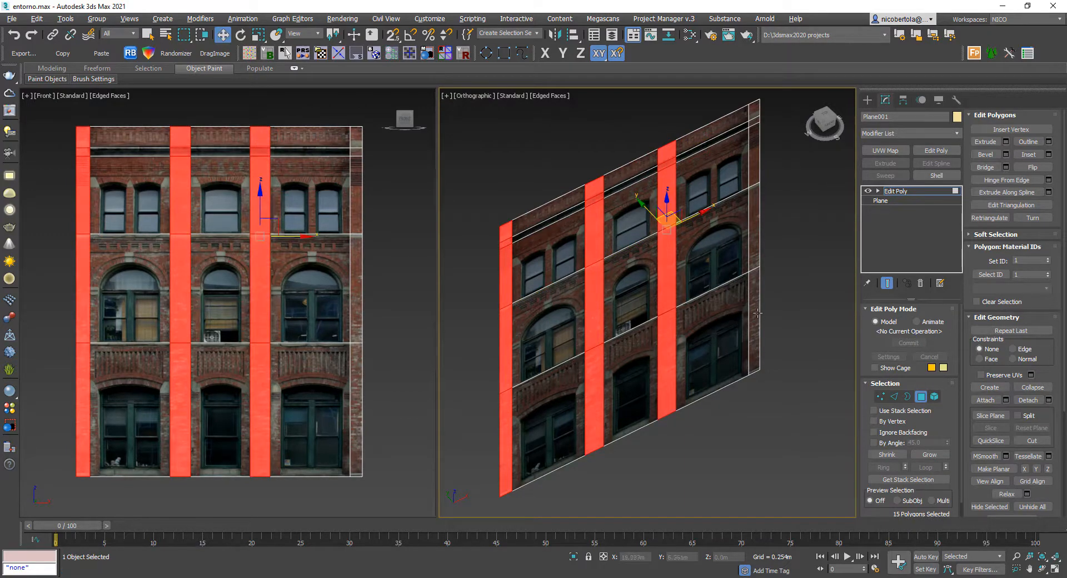
Add the right-end pilaster's polygons to the selection and extrude all four pilasters by 0.25 m
left_click(756, 275, "ctrl")
left_click(755, 242, "ctrl")
left_click(756, 167, "ctrl")
left_click(756, 122, "ctrl")
left_click(756, 111, "ctrl")
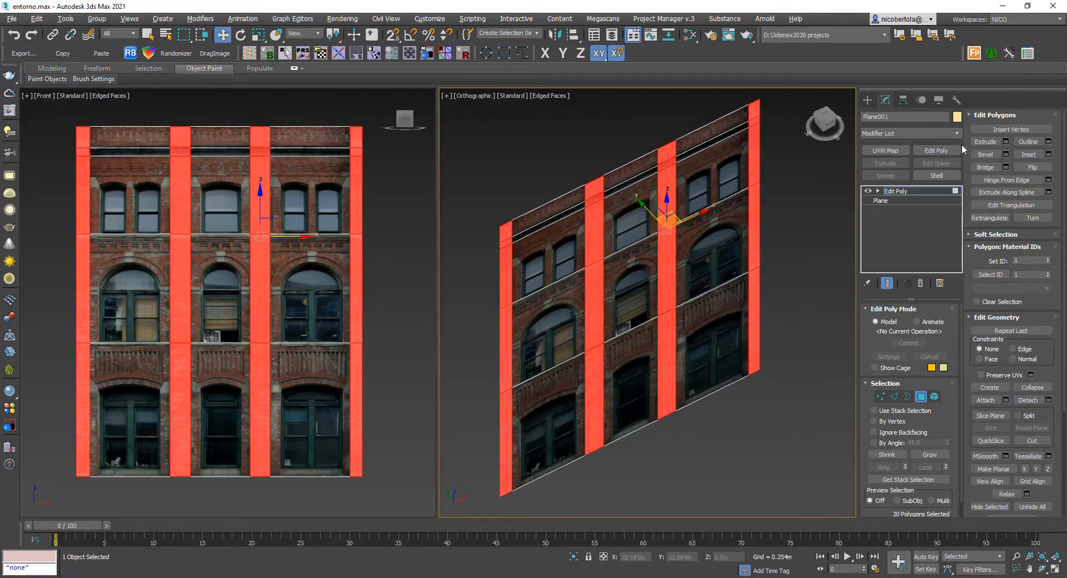
left_click(1005, 142)
scroll(572, 238, "up", 5)
left_click_drag(656, 325, 656, 309)
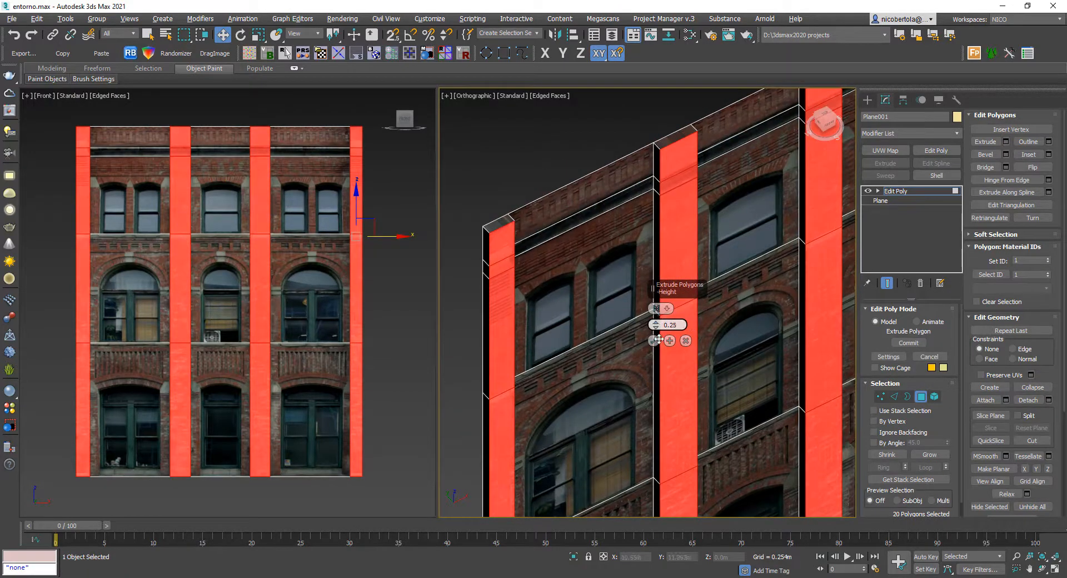
left_click(654, 340)
Select the thin cornice band polygons from the left-end pilaster across the left bay and second pilaster to the middle bay
middle_click_drag(654, 341, 635, 332)
scroll(623, 184, "up", 5)
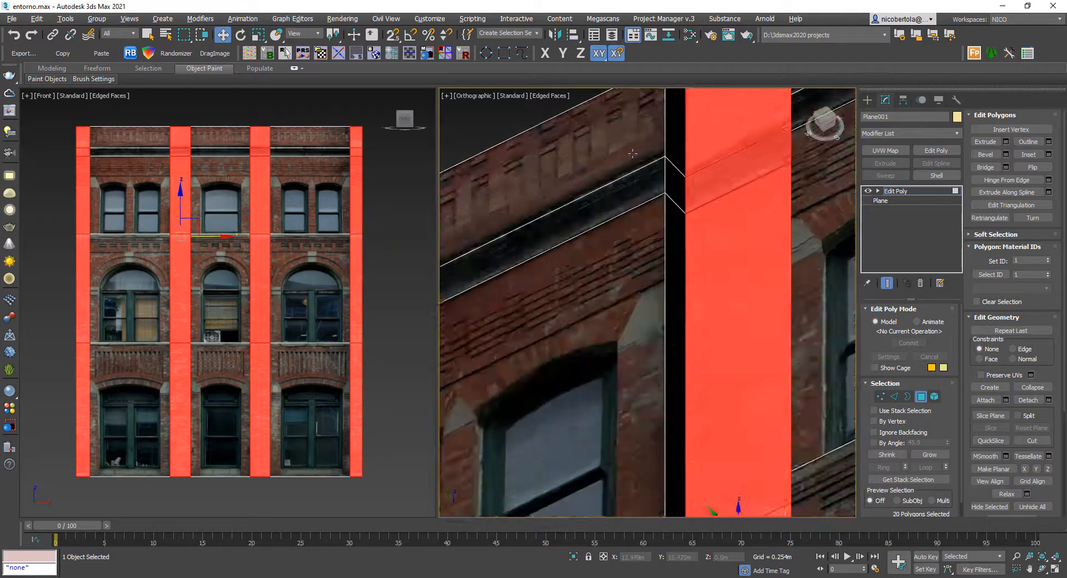
scroll(672, 181, "down", 3)
scroll(499, 213, "down", 4)
left_click(517, 225)
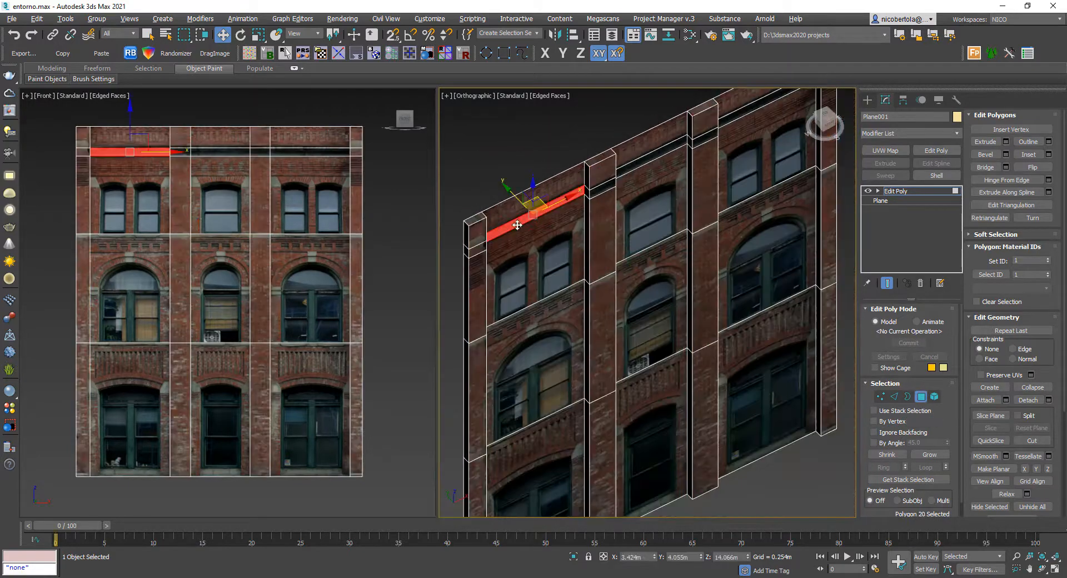
scroll(516, 225, "up", 2)
left_click(461, 260, "ctrl")
middle_click_drag(461, 260, 383, 253, "alt")
scroll(472, 223, "up", 2)
left_click(470, 223, "ctrl")
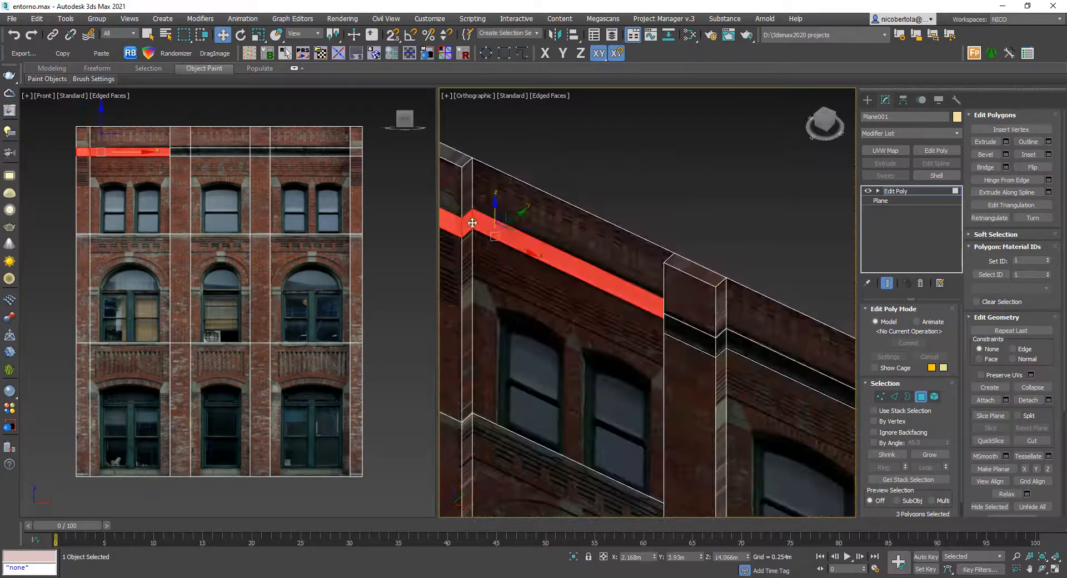
left_click(696, 339, "ctrl")
left_click(723, 343, "ctrl")
left_click(748, 350, "ctrl")
Extend the cornice band selection over the third pilaster, the right bay and the right-end pilaster
middle_click_drag(747, 351, 511, 195)
left_click(609, 255, "ctrl")
left_click(626, 260, "ctrl")
left_click(646, 264, "ctrl")
left_click(780, 333, "ctrl")
left_click(790, 334, "ctrl")
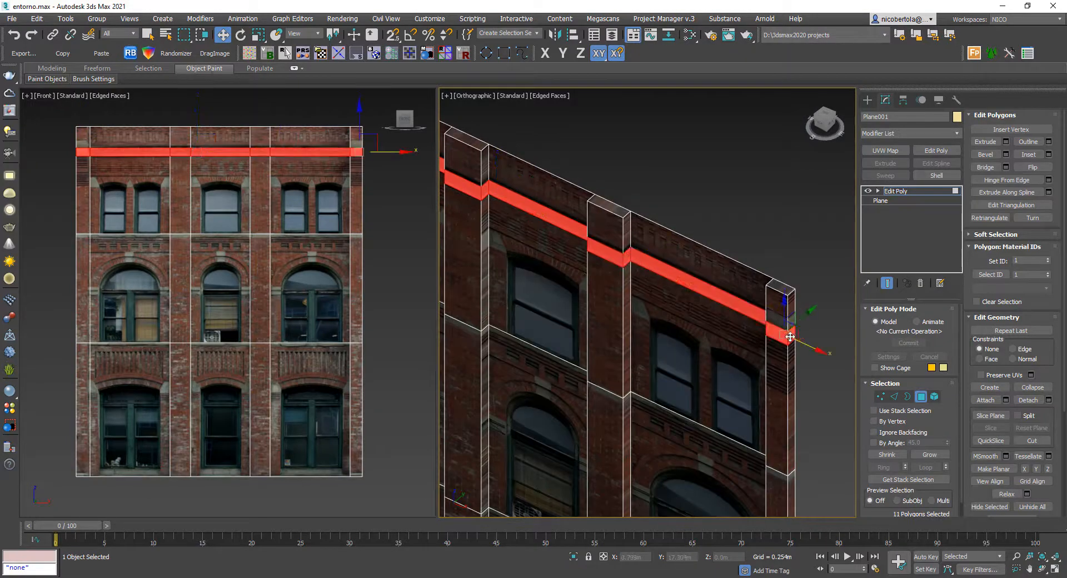
Add the left-facing side polygons of the cornice band on all four pilasters to the selection
middle_click_drag(791, 335, 844, 328, "alt")
left_click(779, 117, "ctrl")
middle_click_drag(505, 282, 649, 244)
left_click(585, 261, "ctrl")
scroll(611, 253, "down", 4)
scroll(669, 251, "up", 2)
left_click(741, 237, "ctrl")
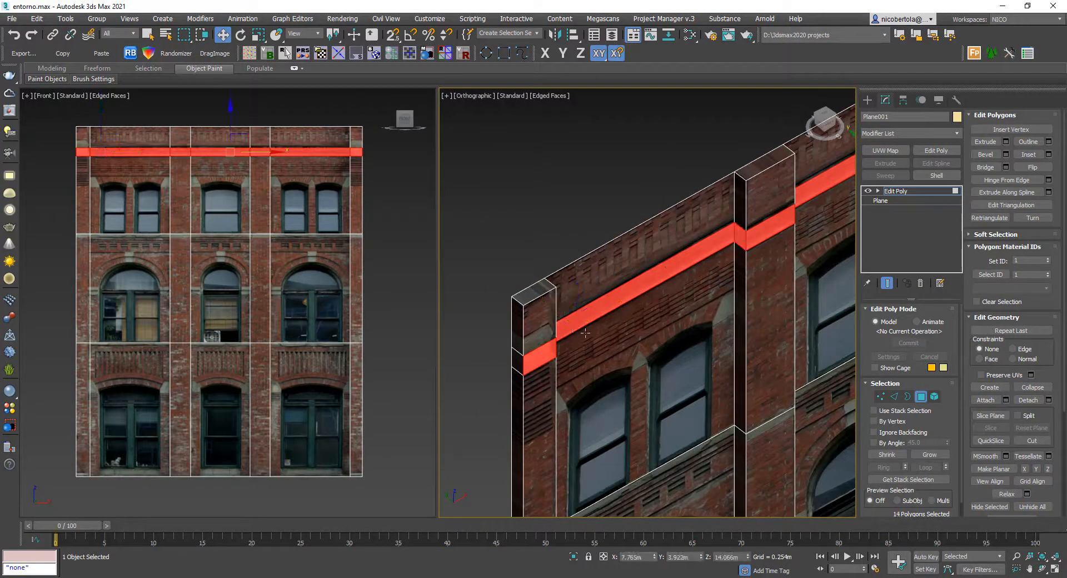
left_click(522, 359, "ctrl")
Extrude the selected cornice band outward along its local normals to form a shallow continuous ledge
middle_click_drag(702, 310, 653, 318)
left_click(1005, 141)
left_click(656, 309)
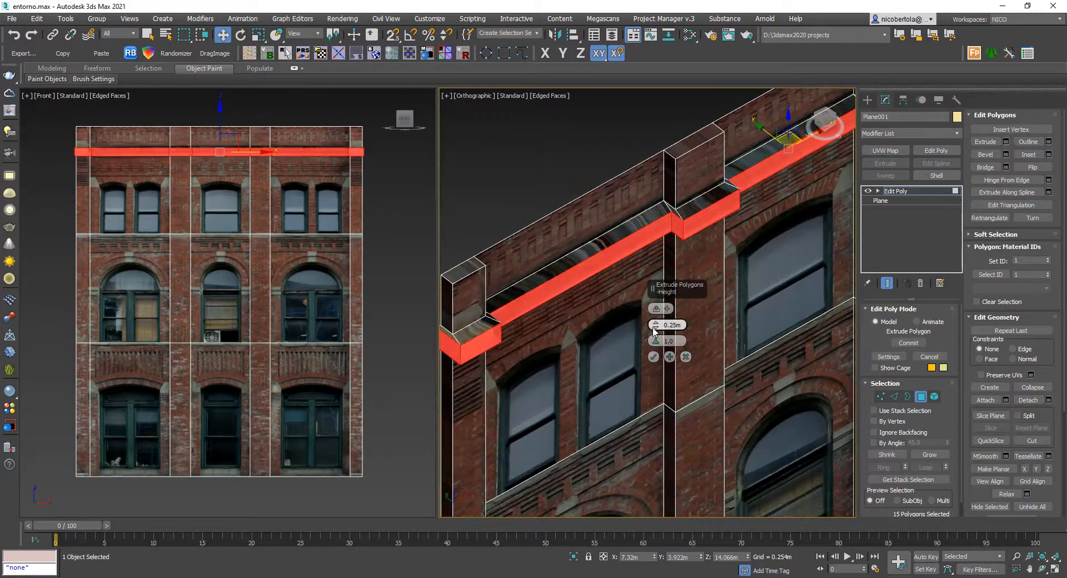
left_click_drag(655, 326, 656, 341)
left_click(654, 356)
Deselect the façade and run V-Ray Viewport IPR in the orthographic view to inspect the extruded pilasters and cornice
scroll(651, 345, "down", 2)
middle_click_drag(637, 272, 693, 210)
scroll(693, 210, "down", 2)
left_click(921, 397)
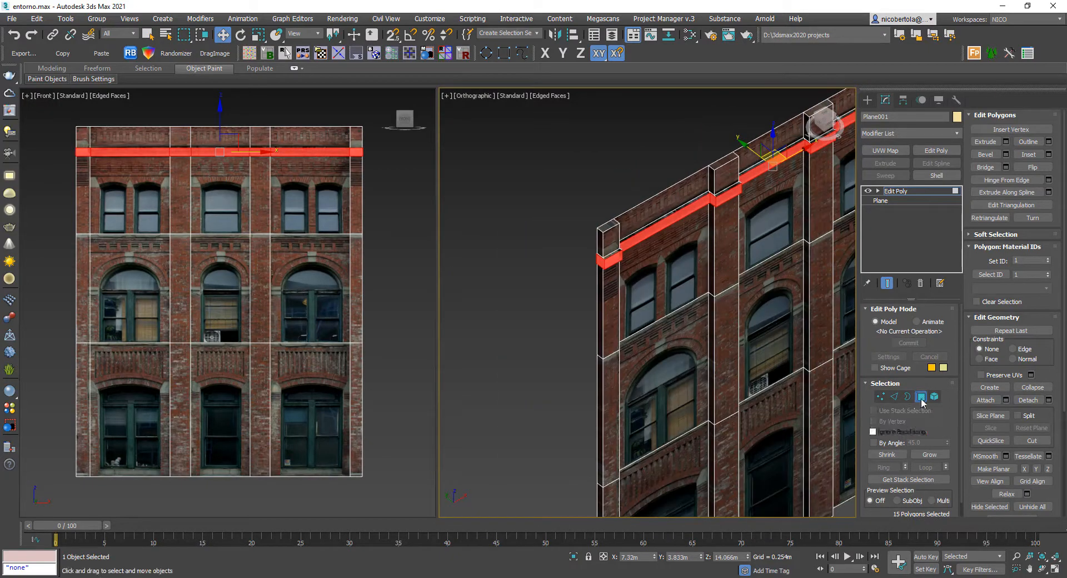
left_click(628, 139)
scroll(628, 138, "down", 3)
middle_click_drag(628, 139, 514, 159)
left_click(513, 96)
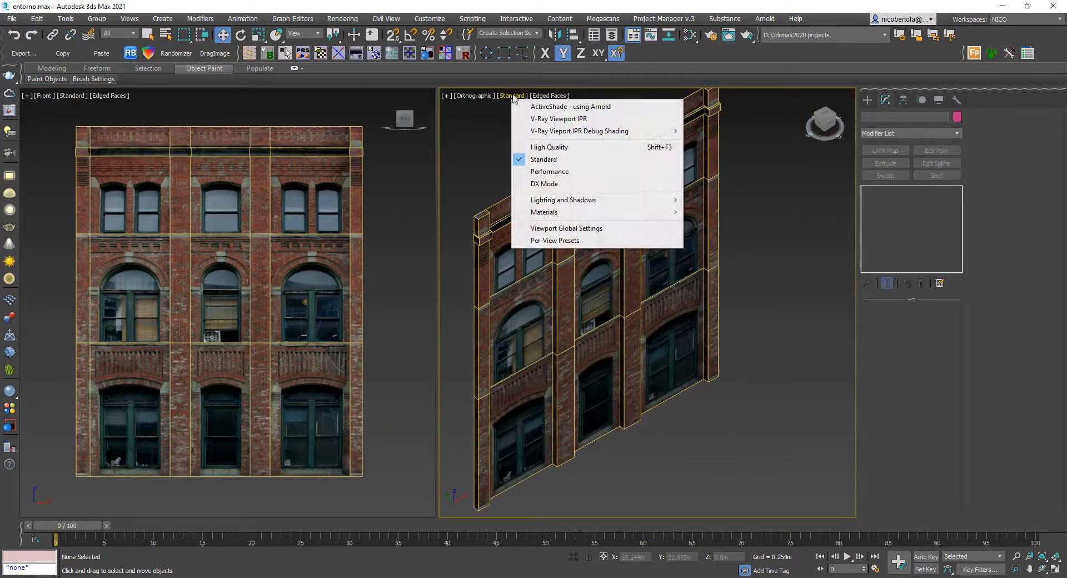
left_click(540, 120)
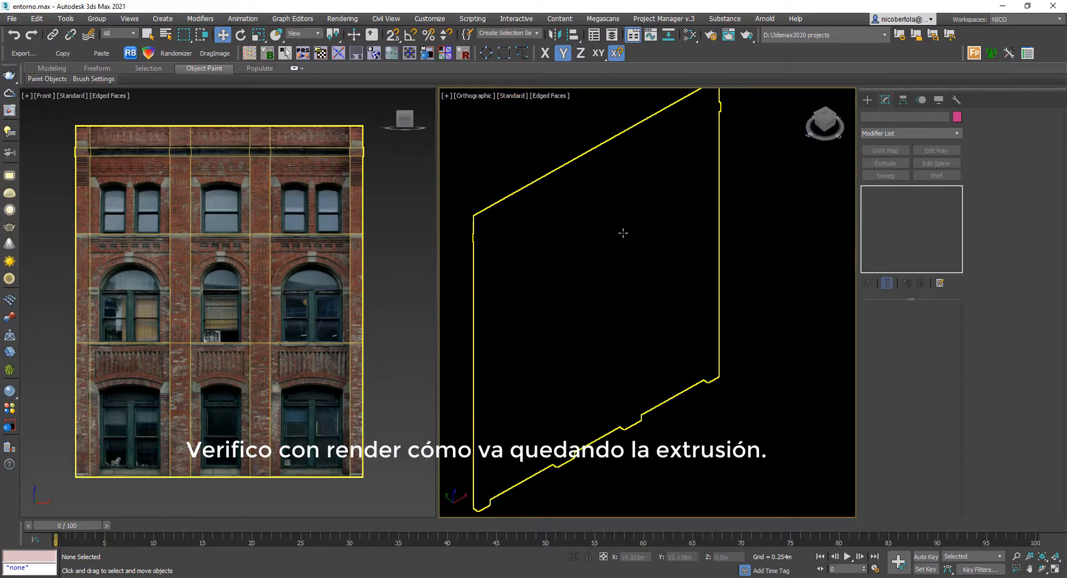
middle_click_drag(652, 308, 815, 297, "alt")
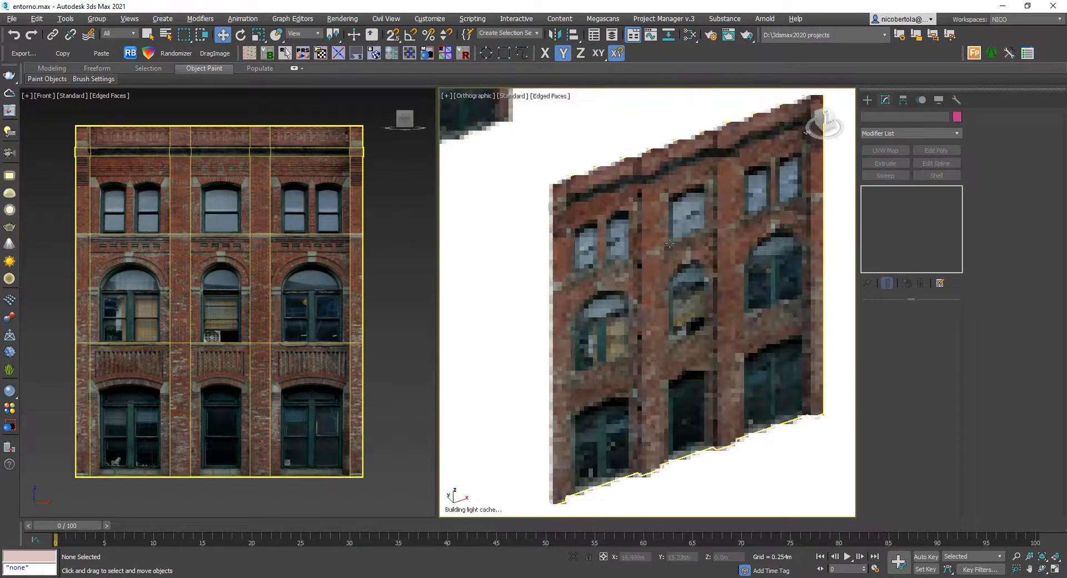
scroll(667, 194, "up", 4)
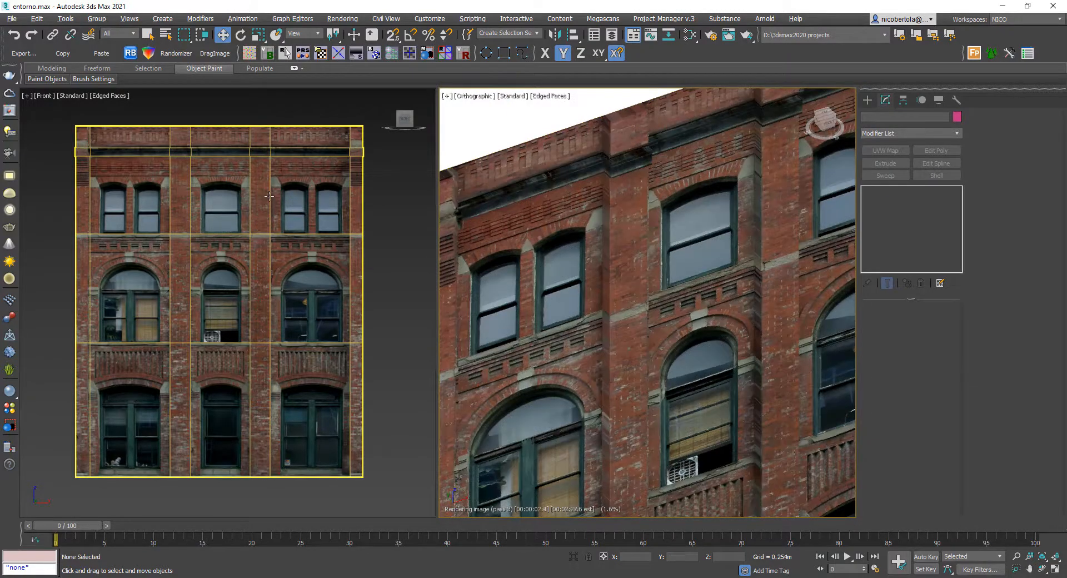
left_click(269, 195)
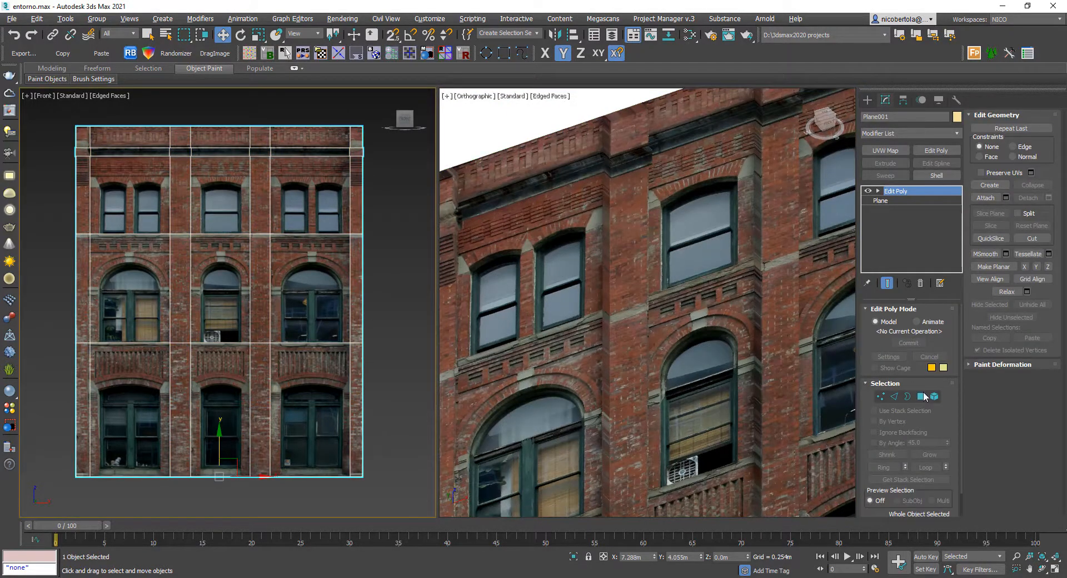
left_click(921, 397)
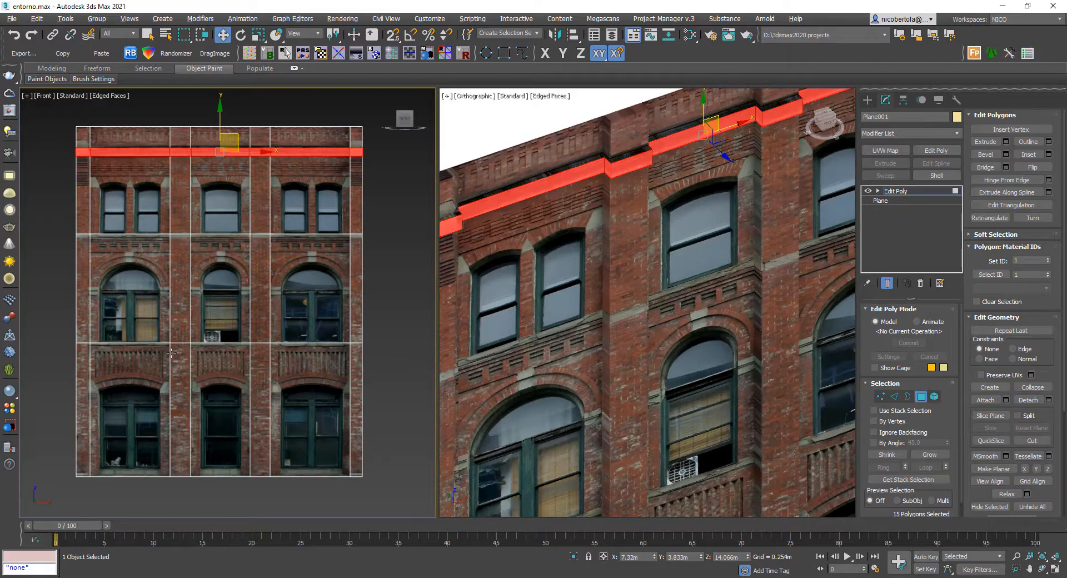
middle_click_drag(221, 392, 224, 319)
scroll(200, 297, "up", 3)
middle_click_drag(214, 315, 213, 313)
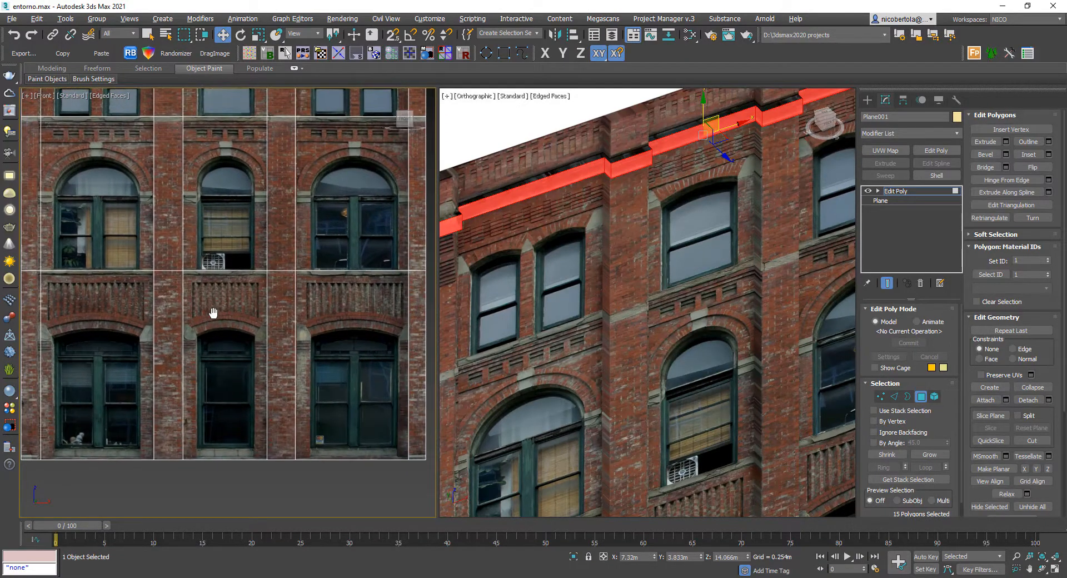
left_click(926, 398)
Draw an arc with a radius of about 1.35 m over the top of the left arched window on the middle floor
left_click(868, 100)
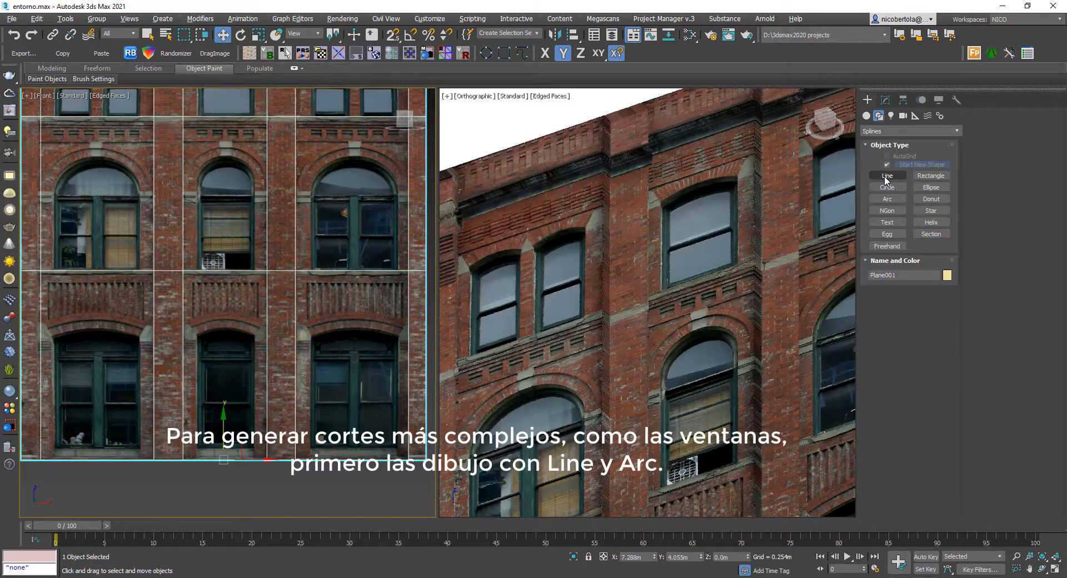
left_click(890, 200)
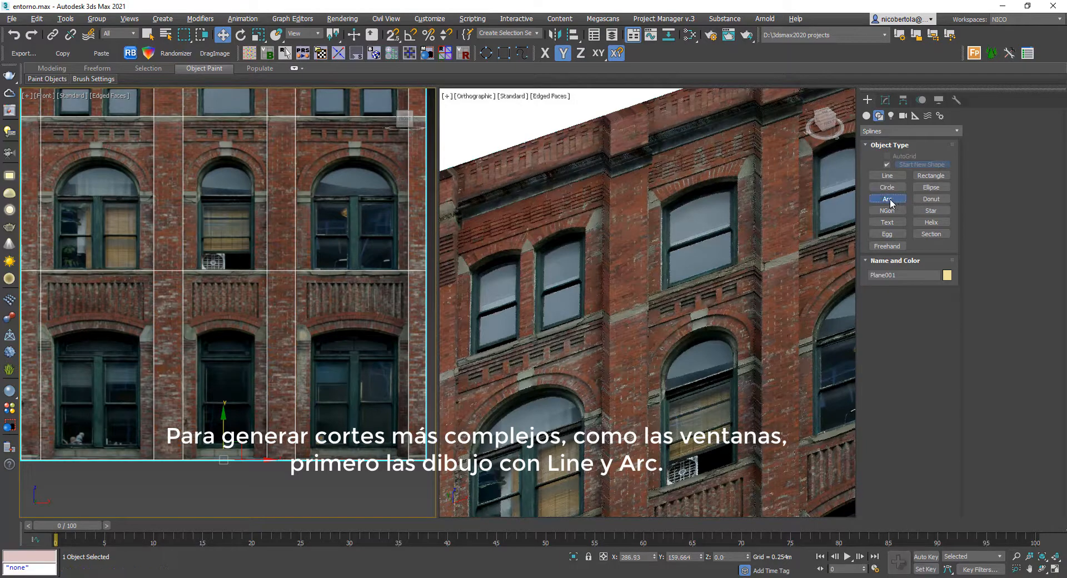
left_click(53, 191)
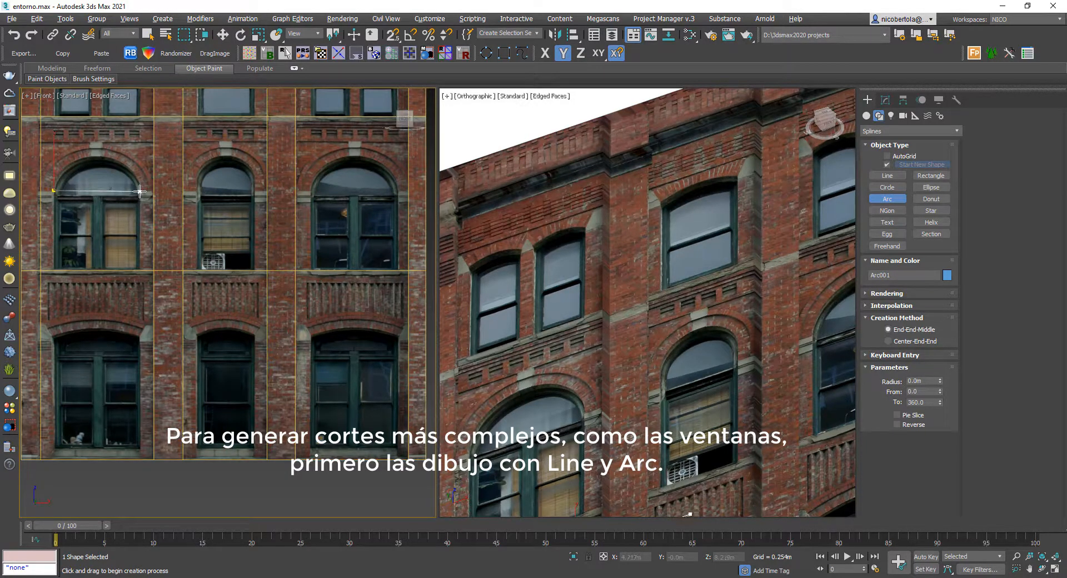
left_click_drag(140, 192, 141, 191)
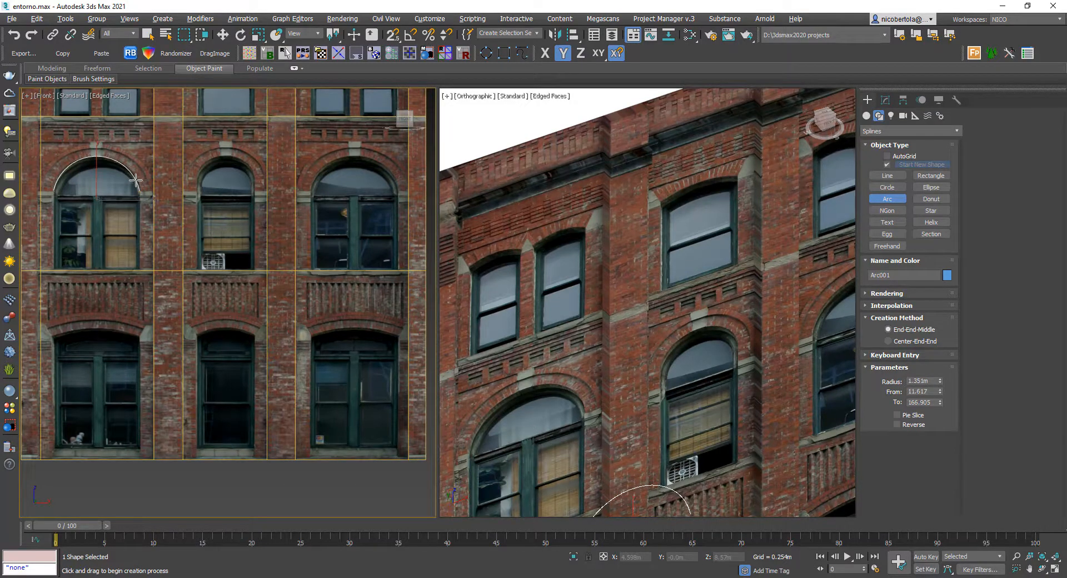
Draw a snapped rectangle about 2.41 m long and 2.67 m wide from the arc's left endpoint down to the window sill
scroll(137, 147, "up", 3)
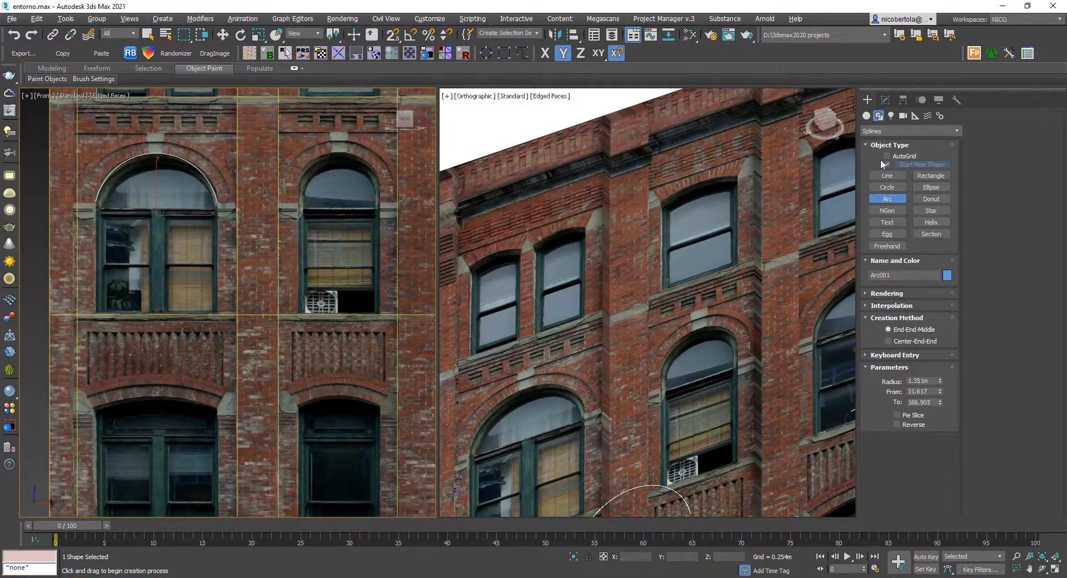
left_click(924, 176)
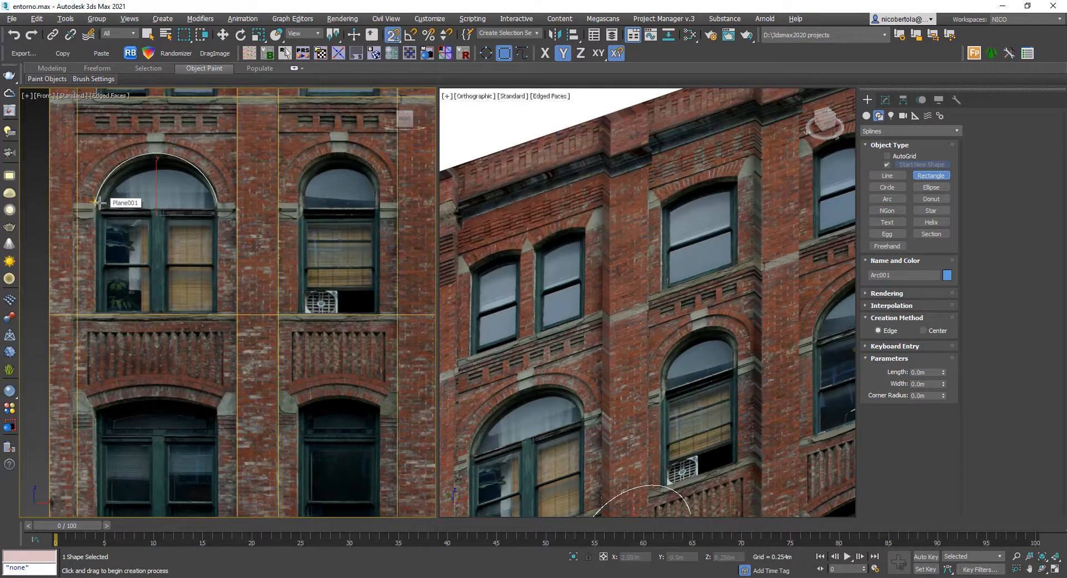
left_click_drag(96, 201, 219, 311)
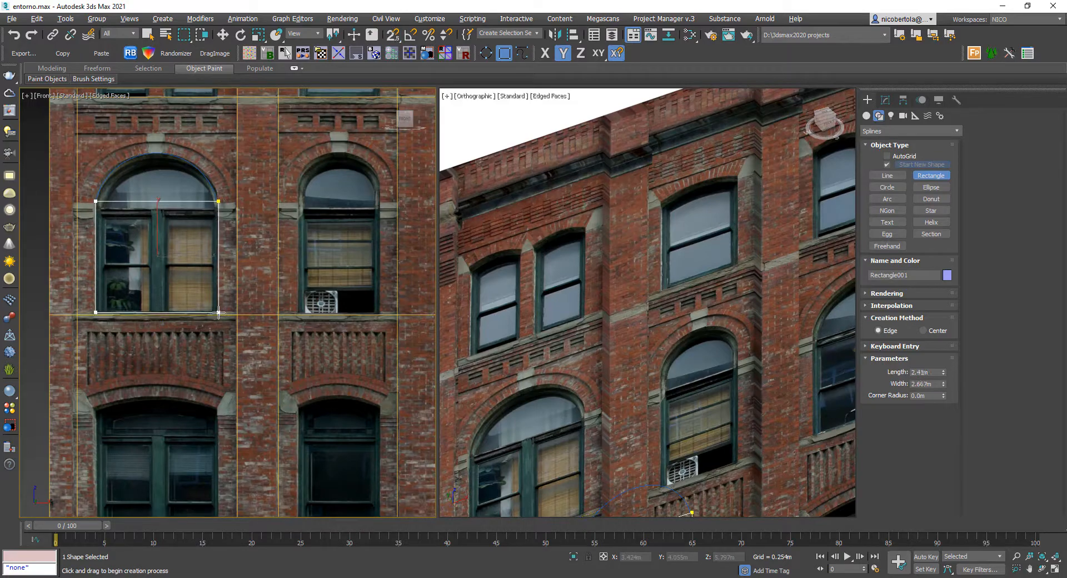
Convert the rectangle over the left arched window to an editable spline and select all its vertices
key("w")
key("z")
right_click(279, 249)
mouse_move(365, 363)
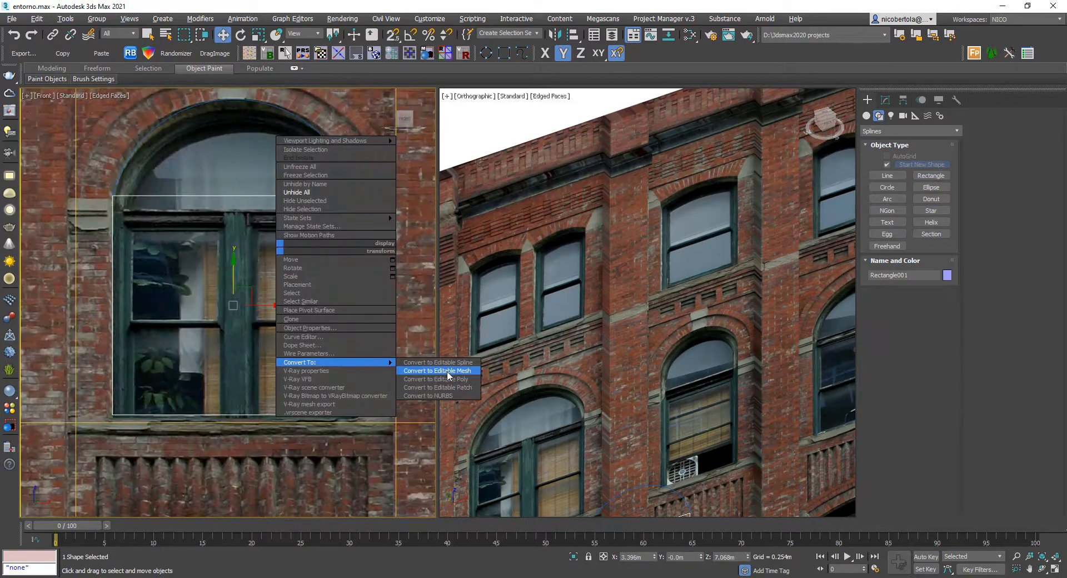
left_click(448, 372)
key("2")
key("ctrl+a")
right_click(205, 236)
left_click(275, 99)
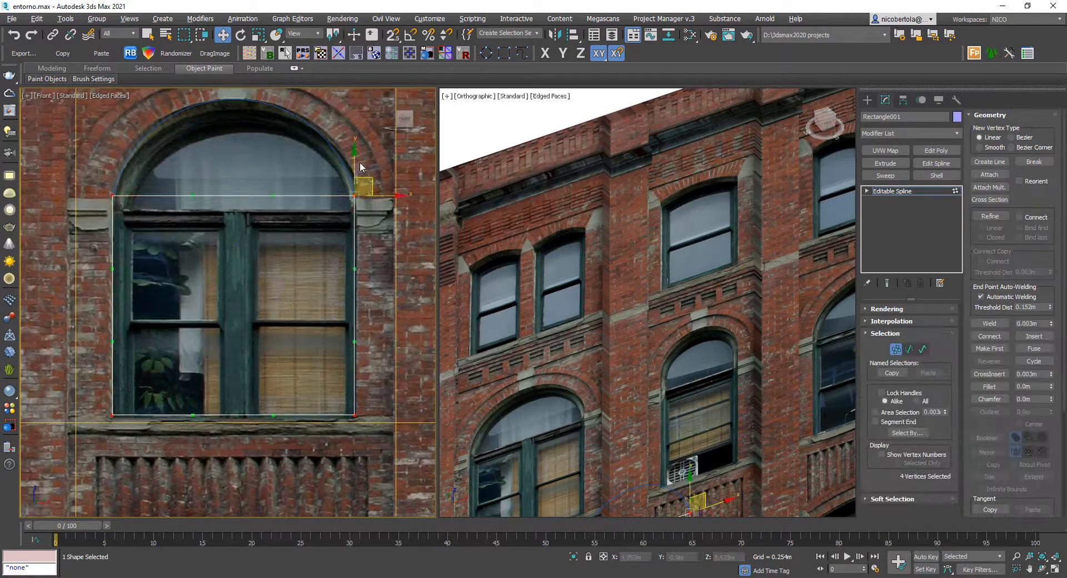
Remove the rectangle's top segment and align its right segment with the arc's right endpoint using snapping
left_click(215, 258)
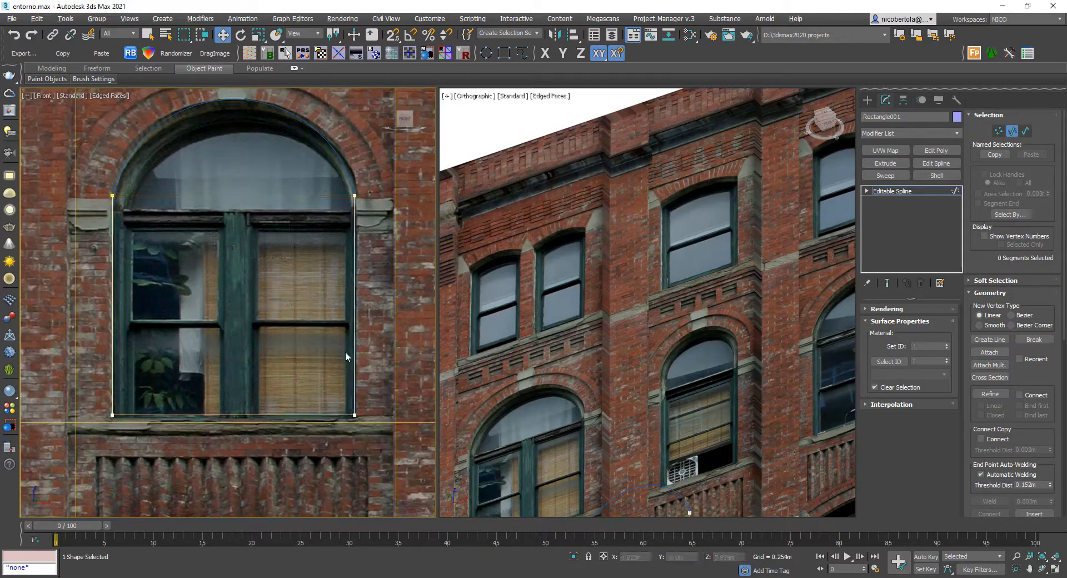
left_click(355, 350)
scroll(359, 218, "up", 5)
key("s")
scroll(374, 178, "down", 5)
middle_click_drag(374, 178, 393, 152)
middle_click_drag(288, 221, 251, 261)
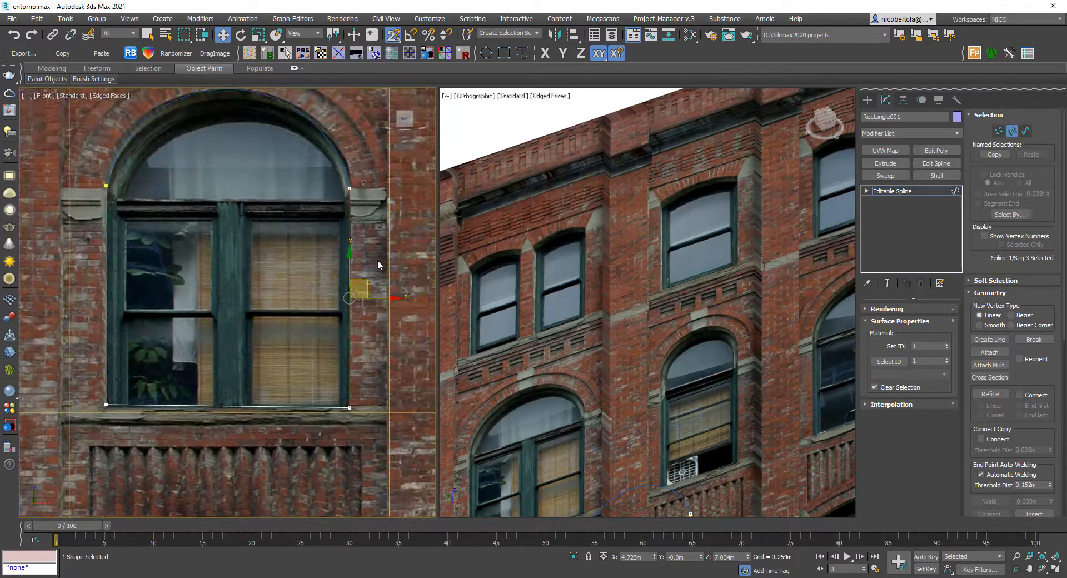
Finish segment editing, adjust the snap settings, and enable adaptive interpolation for the arc
left_click(1012, 132)
left_click(329, 138)
right_click(392, 35)
left_click(563, 293)
left_click(610, 217)
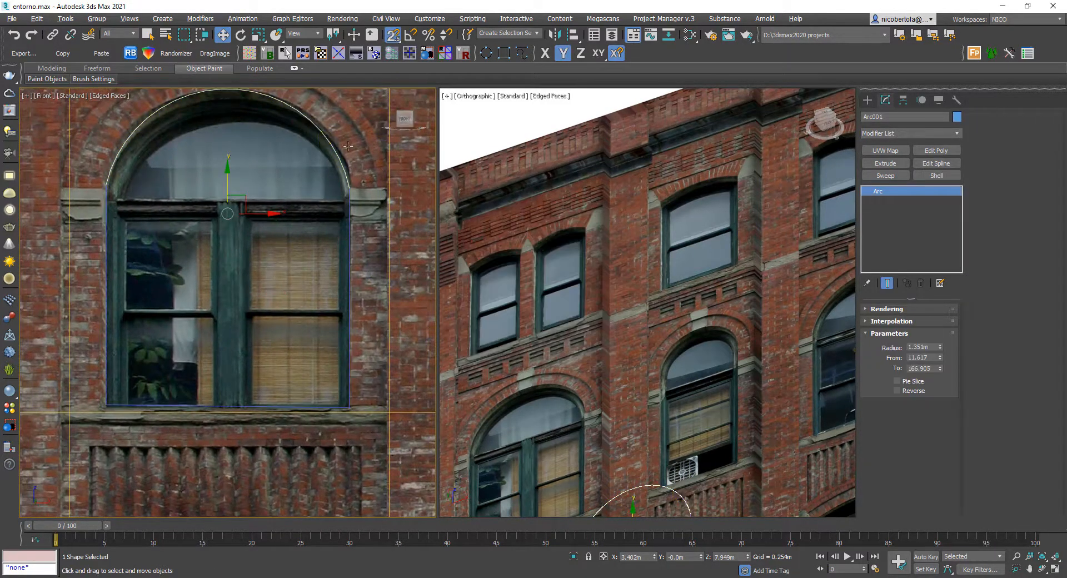
key("s")
left_click(914, 322)
left_click(914, 354)
Attach the arc to the open rectangle spline to form a single arched window outline
left_click(349, 242)
left_click(981, 173)
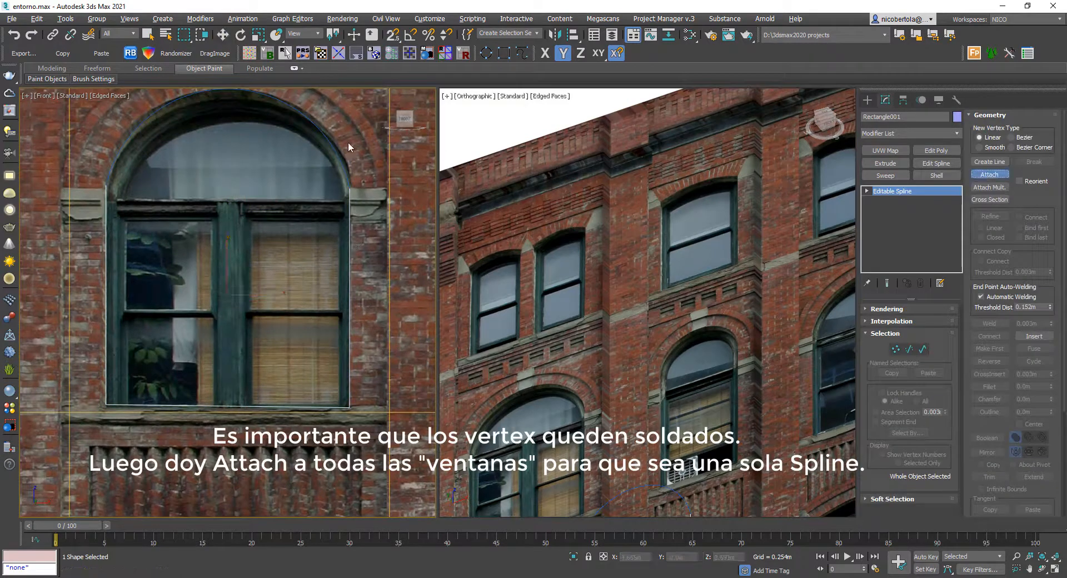
left_click(340, 157)
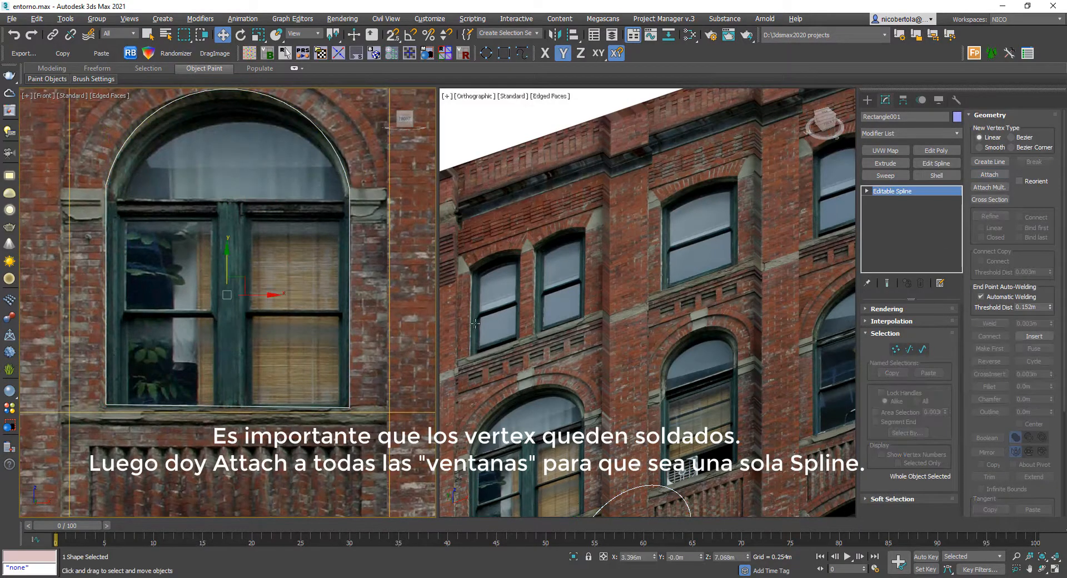
Copy the arched outline horizontally onto the right arched window of the middle floor as a Copy clone
scroll(264, 271, "down", 5)
mouse_move(264, 271)
middle_mouse_down()
mouse_move(239, 240)
mouse_move(155, 243)
middle_mouse_up()
mouse_move(154, 272)
left_mouse_down("shift")
mouse_move(412, 280)
mouse_move(283, 280)
left_mouse_up("shift")
left_click(534, 341)
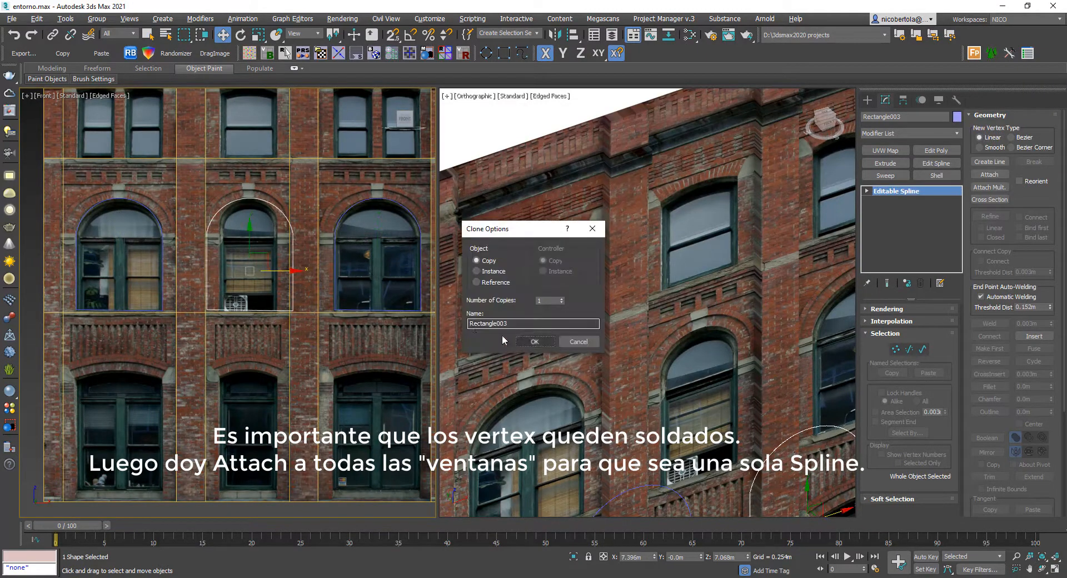
Try to fit a copy of the outline to the narrower middle window by scaling its width, then delete it
left_click(529, 341)
scroll(280, 262, "up", 3)
middle_click_drag(281, 262, 278, 296)
key("r")
left_click_drag(283, 309, 260, 307)
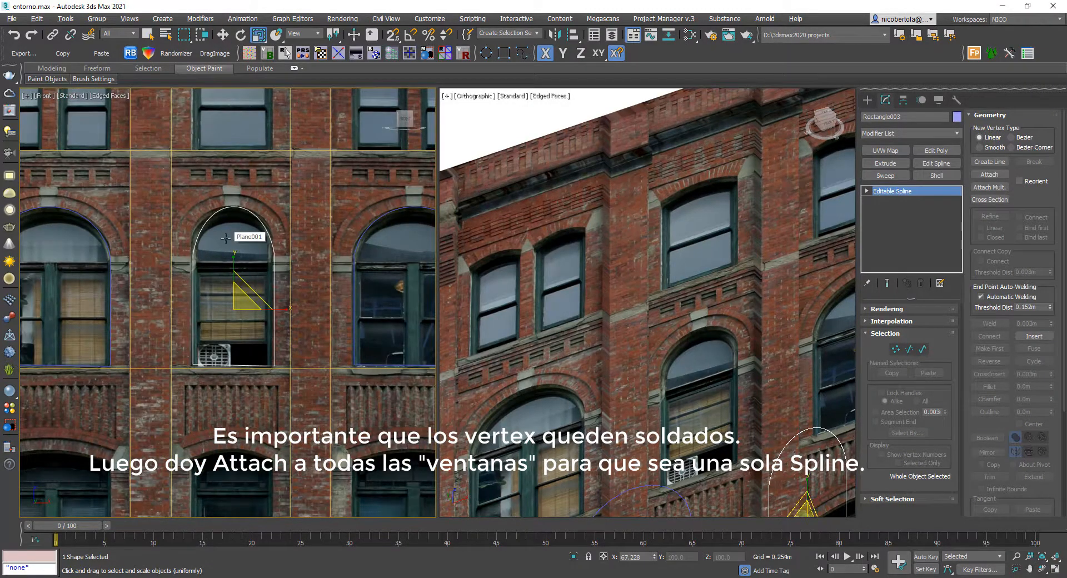
key("Delete")
left_click(868, 101)
left_click(887, 199)
key("s")
left_click_drag(189, 245, 190, 245)
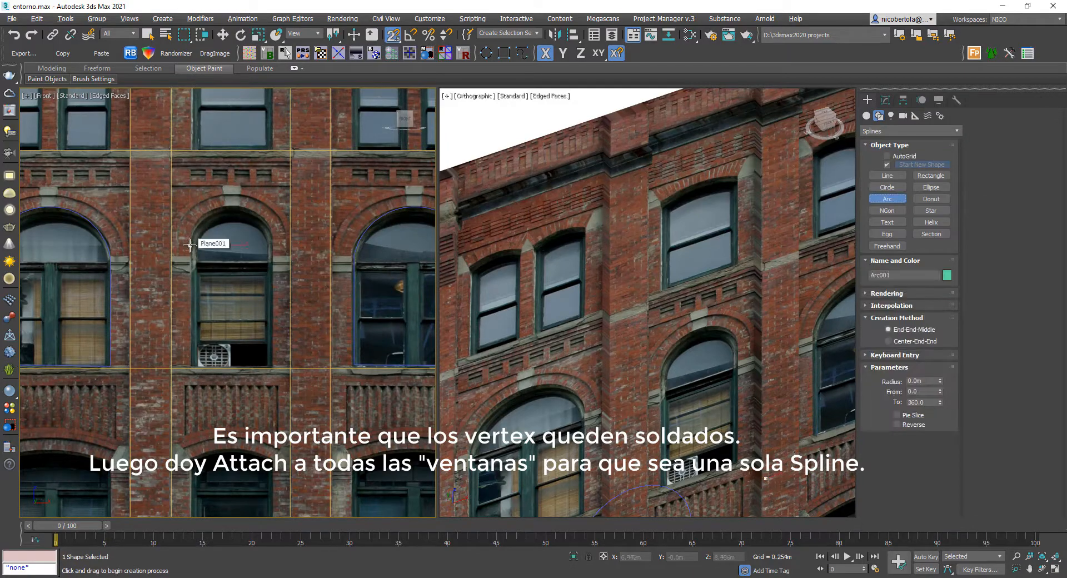
key("r")
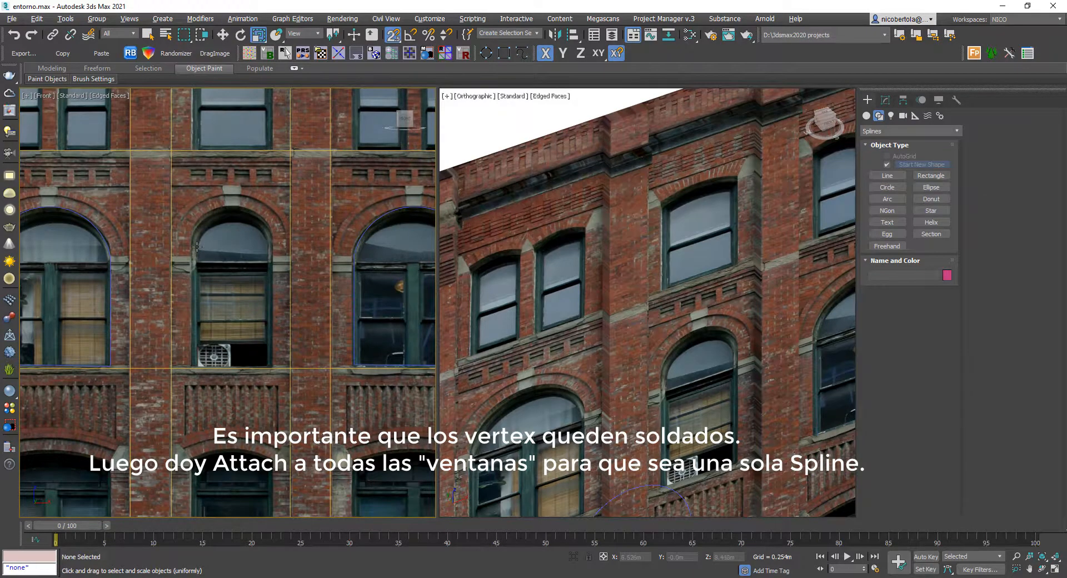
left_click(197, 246)
Draw an arc with a radius of about 0.89 m over the top of the narrow middle arched window
left_click(887, 199)
left_click(190, 246)
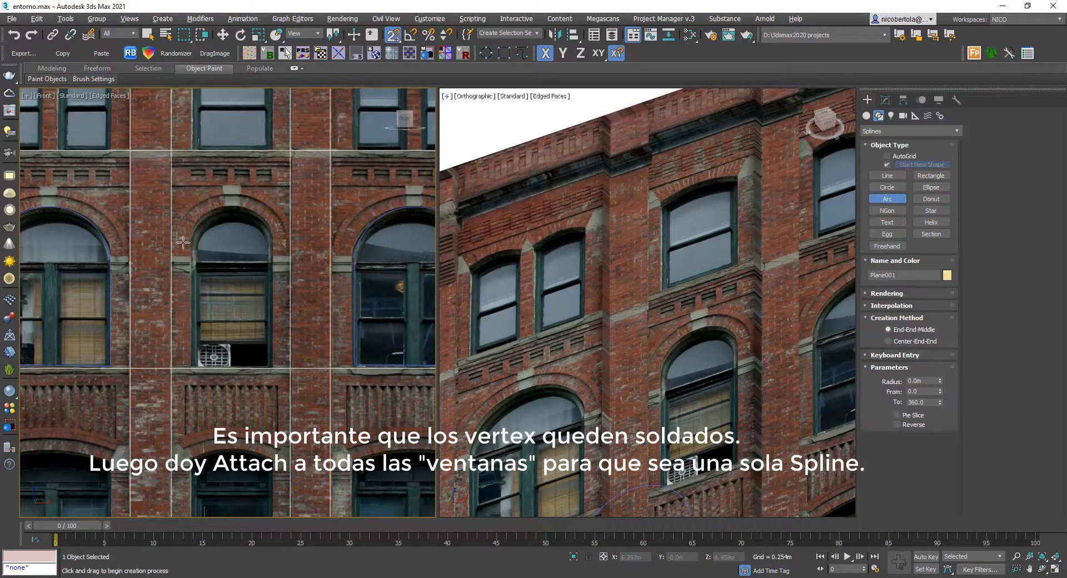
left_click_drag(192, 246, 273, 246)
left_click(267, 223)
left_click(885, 100)
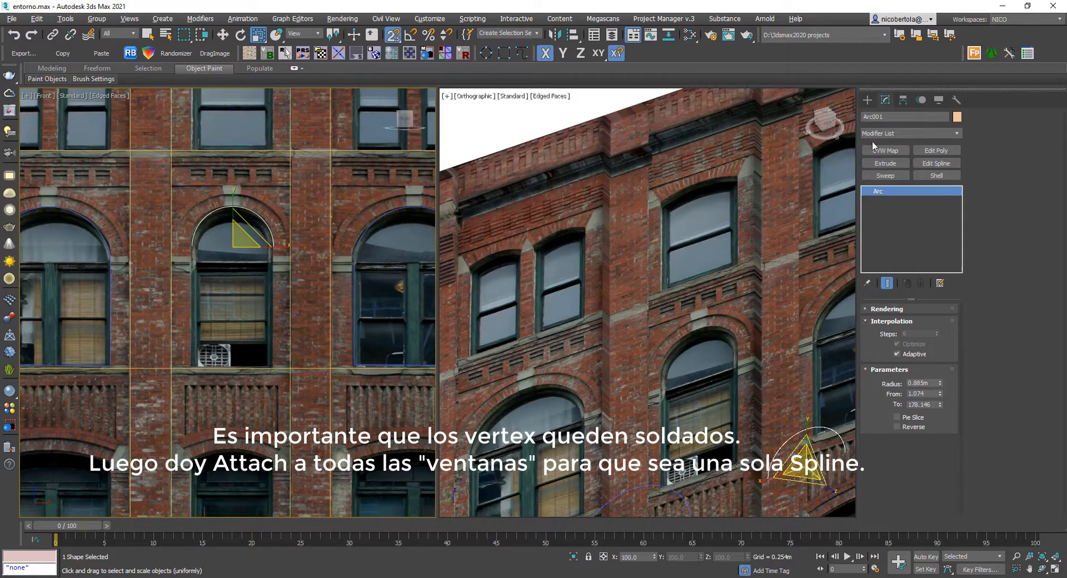
Draw a snapped rectangle from the middle arc's left endpoint down to the sill level, extending past the window toward the right one
left_click(868, 100)
left_click(931, 175)
mouse_move(192, 246)
left_mouse_down()
mouse_move(274, 365)
mouse_move(354, 365)
left_mouse_up()
right_click(289, 269)
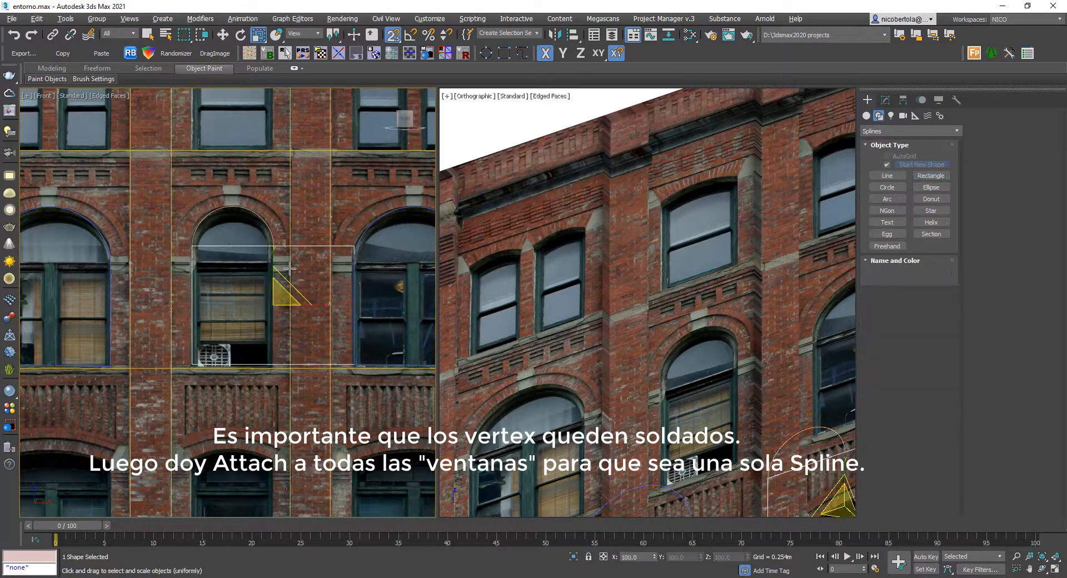
Convert the middle window's rectangle to an editable spline and select all its vertices
right_click(289, 269)
left_click(421, 383)
key("1")
key("ctrl+a")
right_click(309, 224)
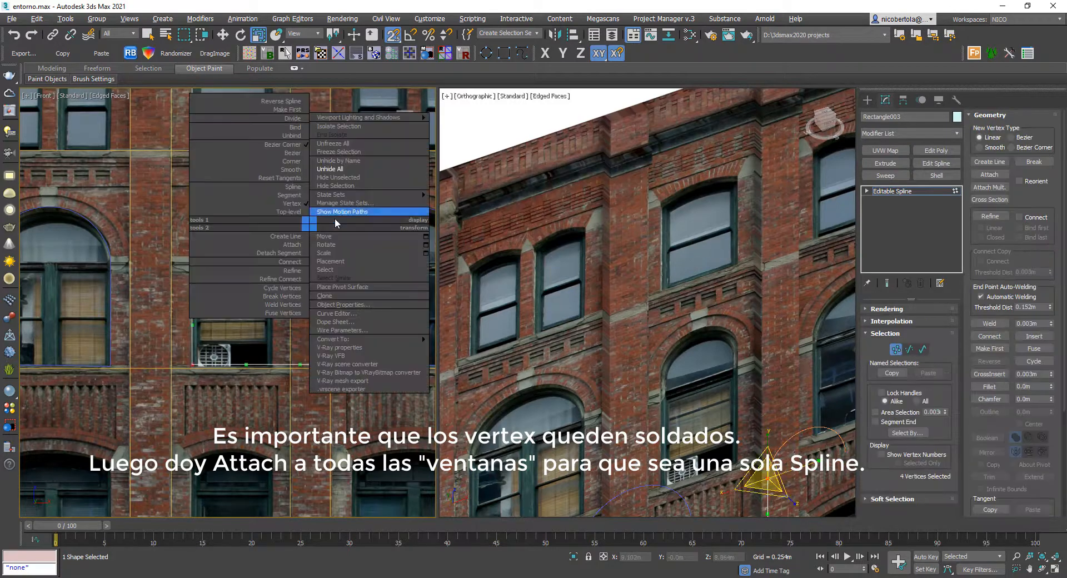
Remove the middle rectangle's top segment and snap its right segment to the right endpoint of the arc
scroll(262, 255, "up", 2)
key("2")
left_click(392, 293)
key("w")
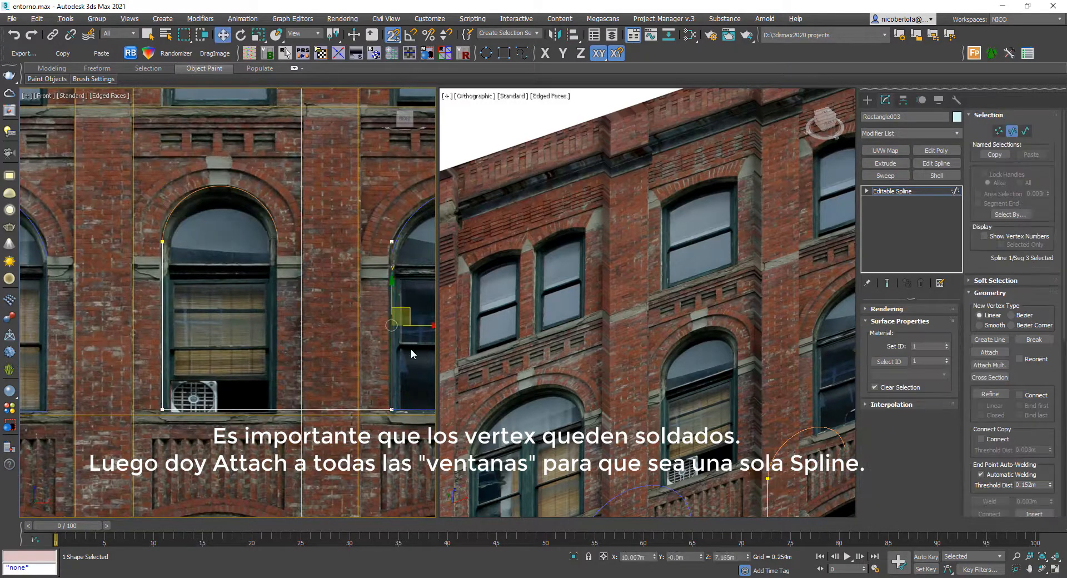
left_click_drag(414, 326, 278, 242)
scroll(270, 214, "up", 3)
scroll(250, 270, "down", 5)
left_click(247, 275)
scroll(243, 281, "up", 2)
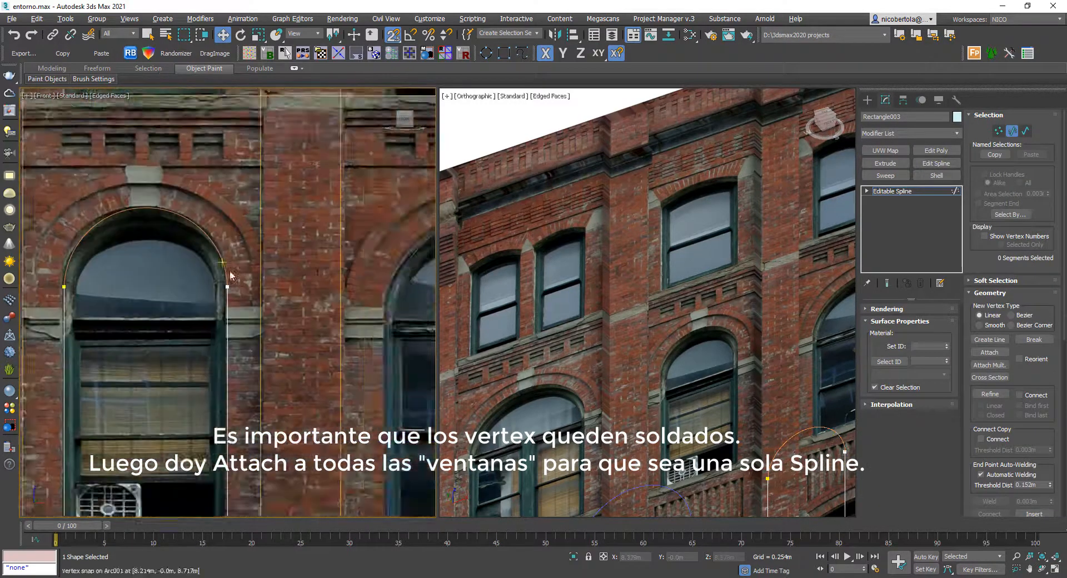
Attach the arc to the middle window's open rectangle and weld the selected vertices with a 0.003 m threshold
key("2")
middle_click_drag(245, 281, 231, 223)
left_click(991, 175)
left_click(289, 213)
key("1")
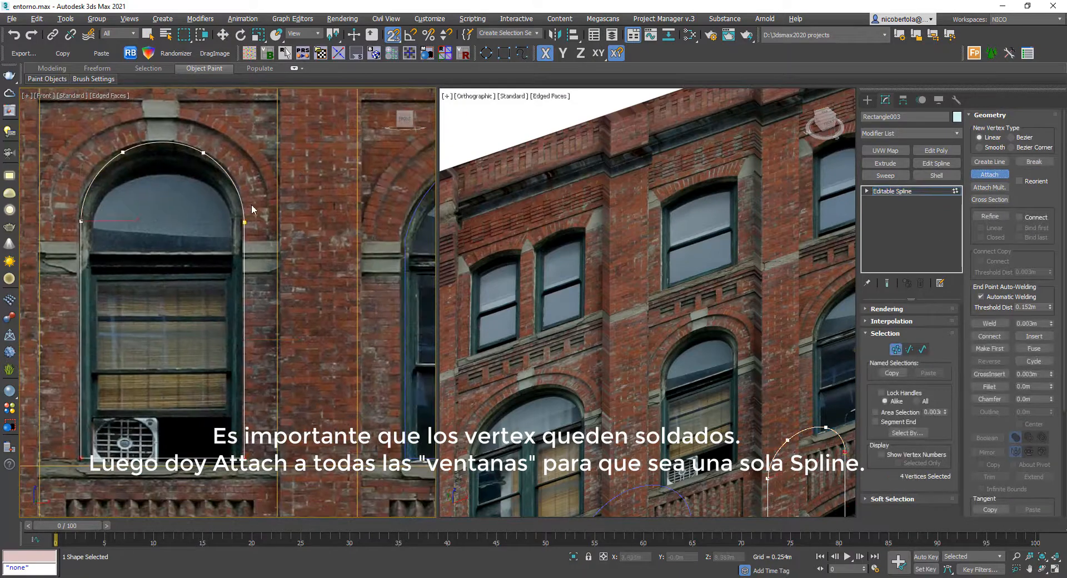
key("w")
left_click(992, 324)
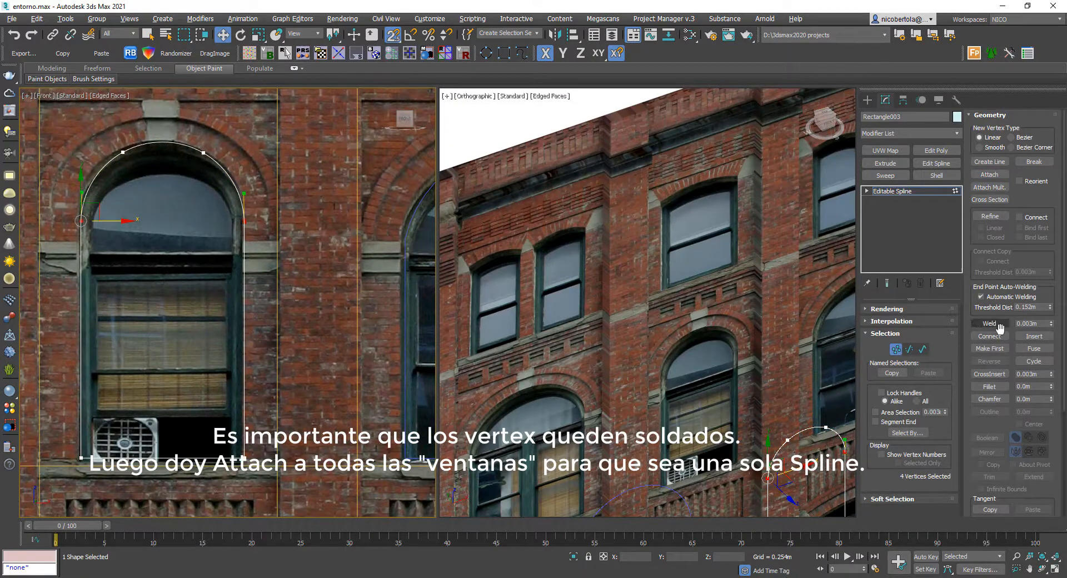
Check the joints between the middle arc and its sides, weld the remaining coincident vertices, and finish vertex editing
scroll(245, 224, "up", 10)
left_click(317, 274)
scroll(317, 274, "down", 10)
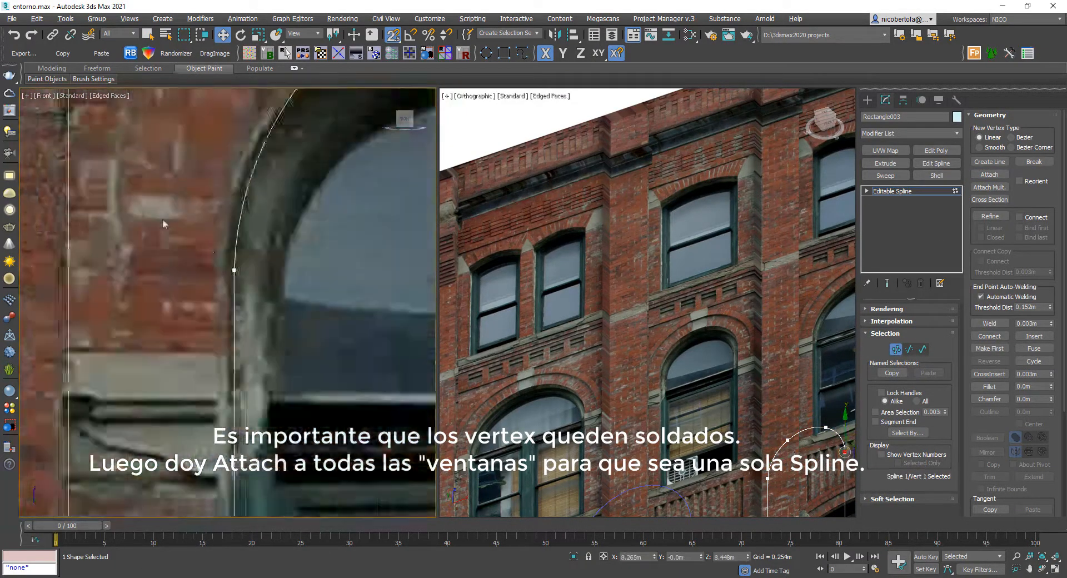
middle_click_drag(367, 239, 73, 292)
left_click_drag(320, 306, 320, 329)
scroll(320, 333, "up", 5)
scroll(355, 313, "down", 7)
left_click(993, 321)
left_click(895, 349)
scroll(278, 234, "down", 5)
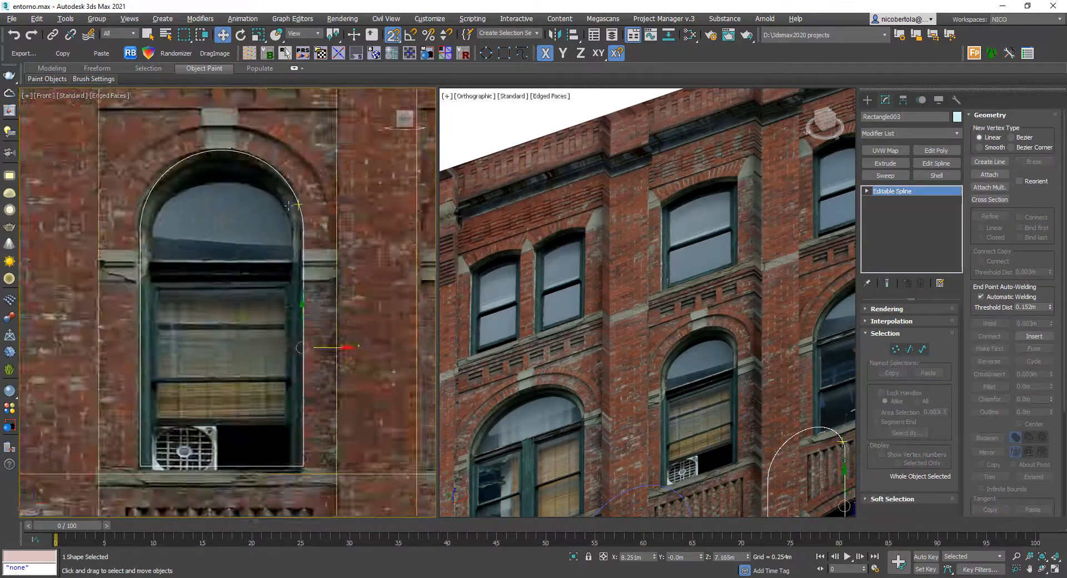
Attach the middle and right window outlines to the left outline to make one spline object
middle_click_drag(200, 436, 288, 297)
scroll(285, 294, "down", 6)
left_click(222, 231)
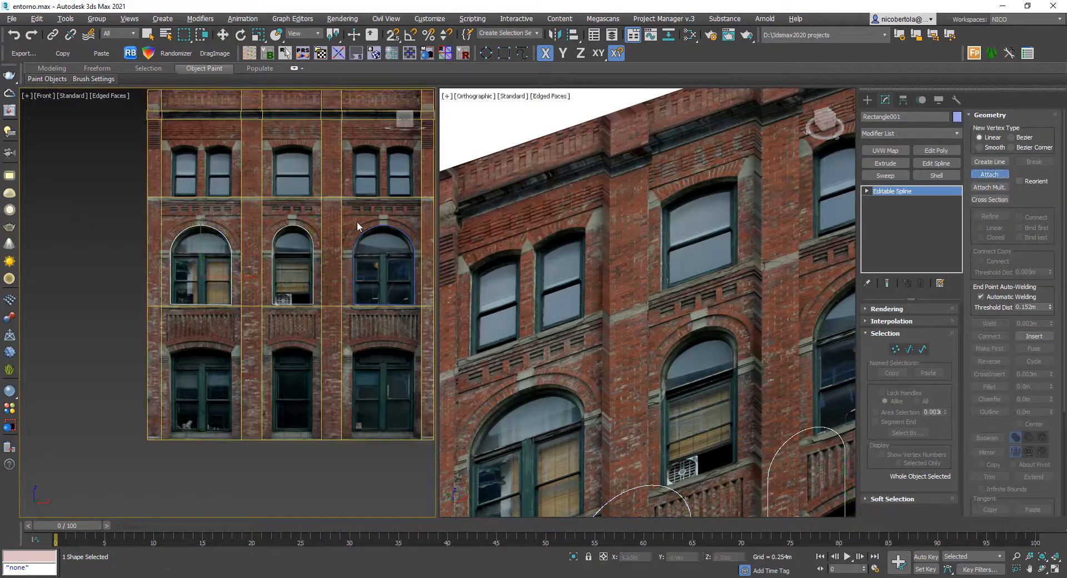
middle_click_drag(248, 216, 192, 241)
scroll(608, 220, "down", 3)
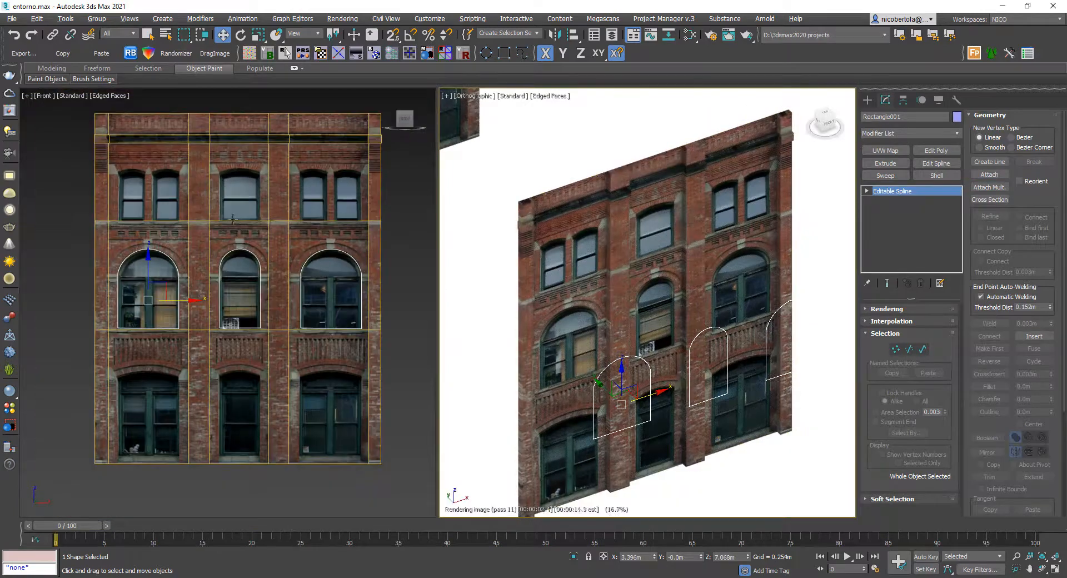
Widen the front viewport and create a ShapeMerge compound object from the façade plane, picking the window spline as an instance
left_click_drag(438, 273, 540, 273)
middle_click_drag(457, 261, 466, 266)
left_click(468, 265)
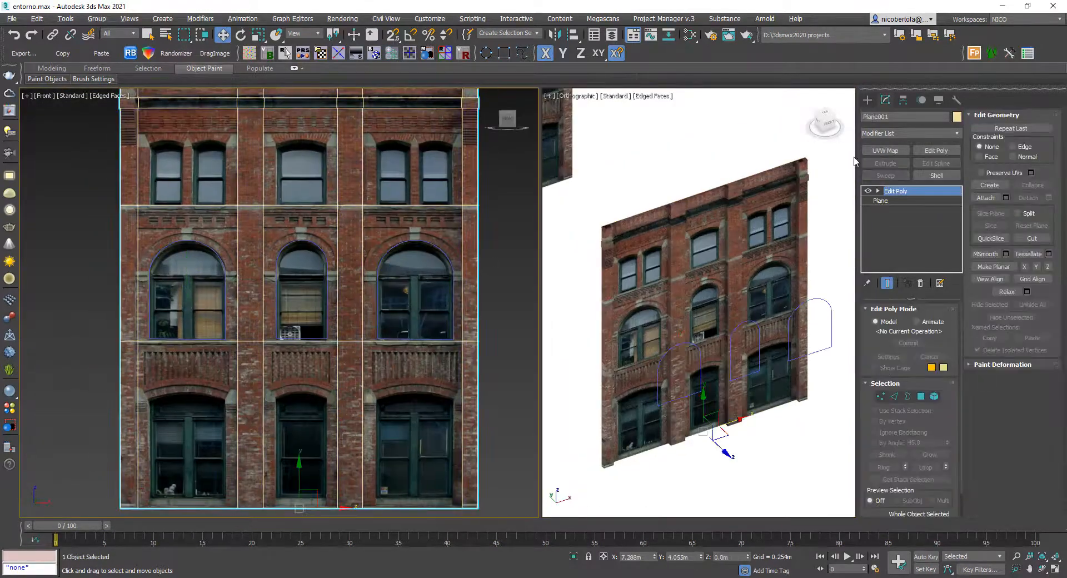
left_click(871, 101)
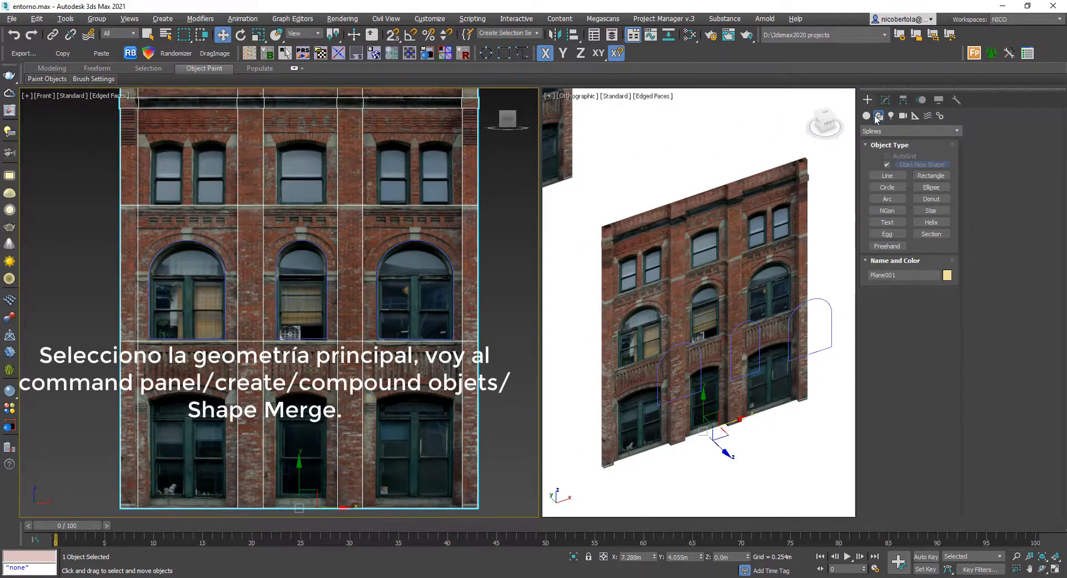
left_click(875, 129)
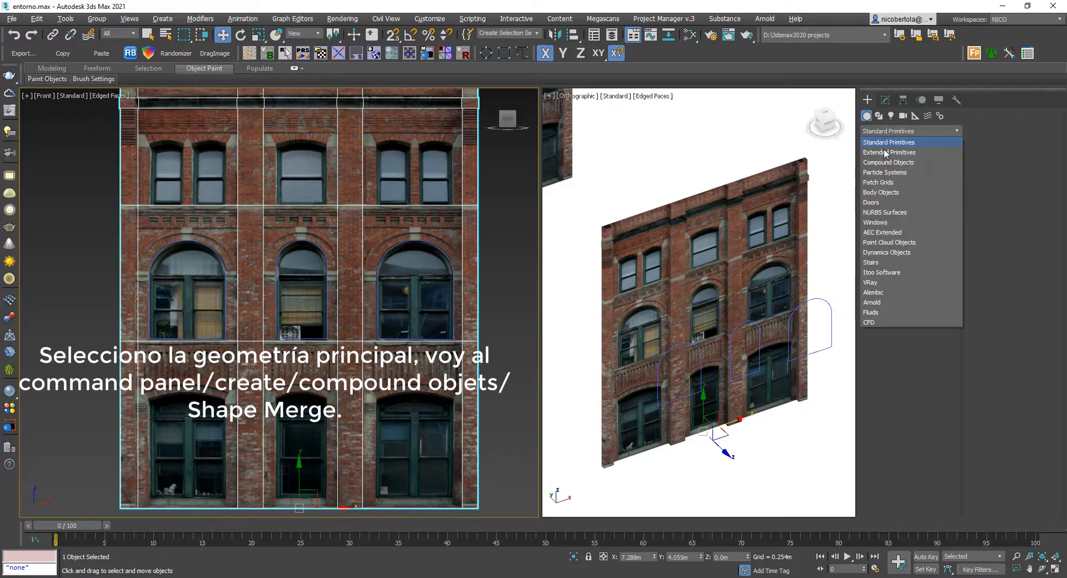
left_click(887, 166)
left_click(930, 189)
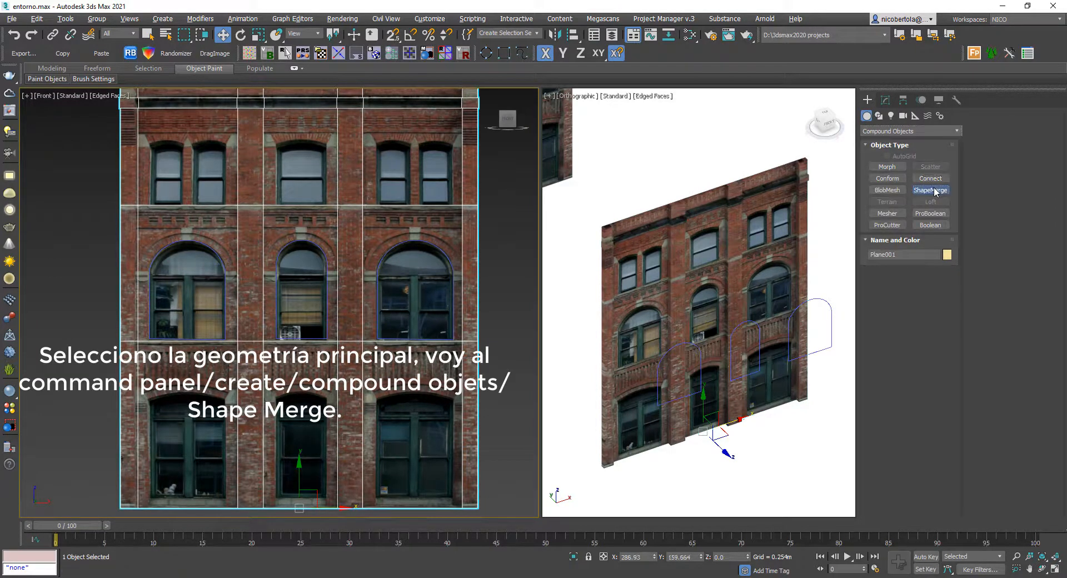
left_click(896, 289)
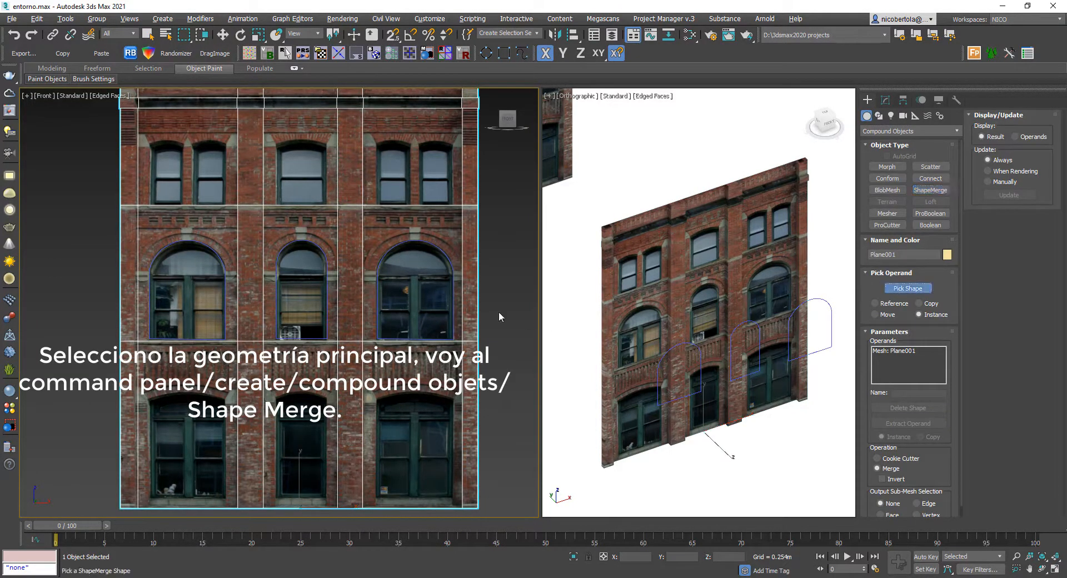
left_click(440, 251)
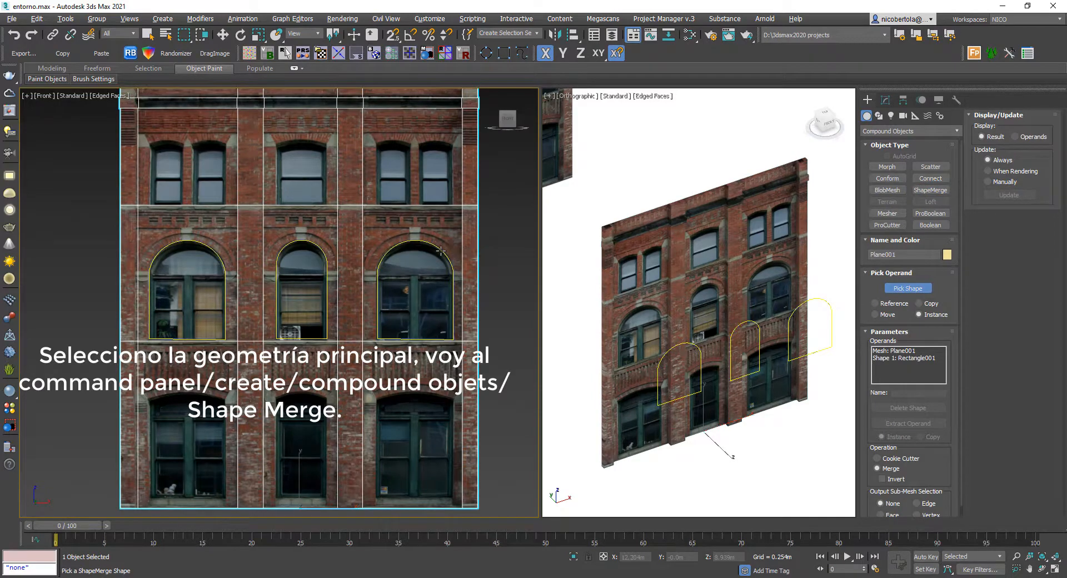
Inspect the window outlines projected onto the façade from an angle and return to the front view
scroll(255, 215, "down", 3)
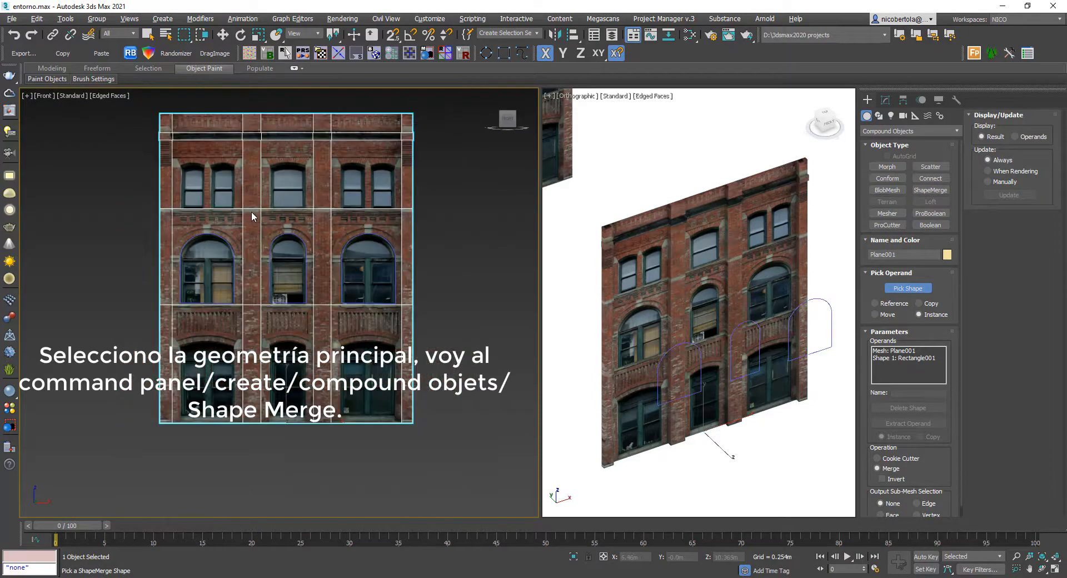
middle_click_drag(261, 217, 302, 243, "alt")
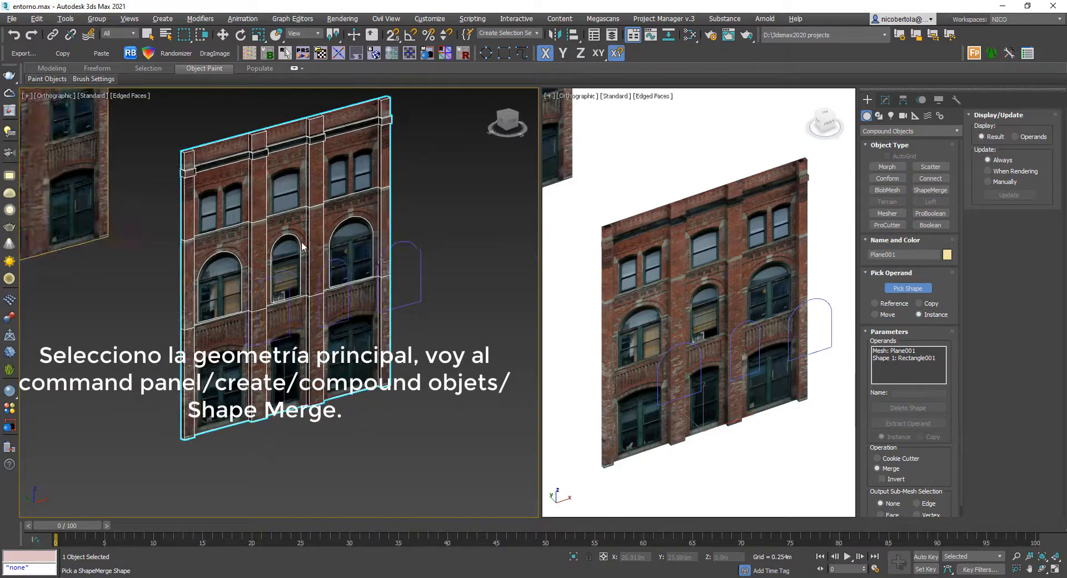
scroll(301, 242, "up", 5)
scroll(302, 245, "down", 5)
key("f")
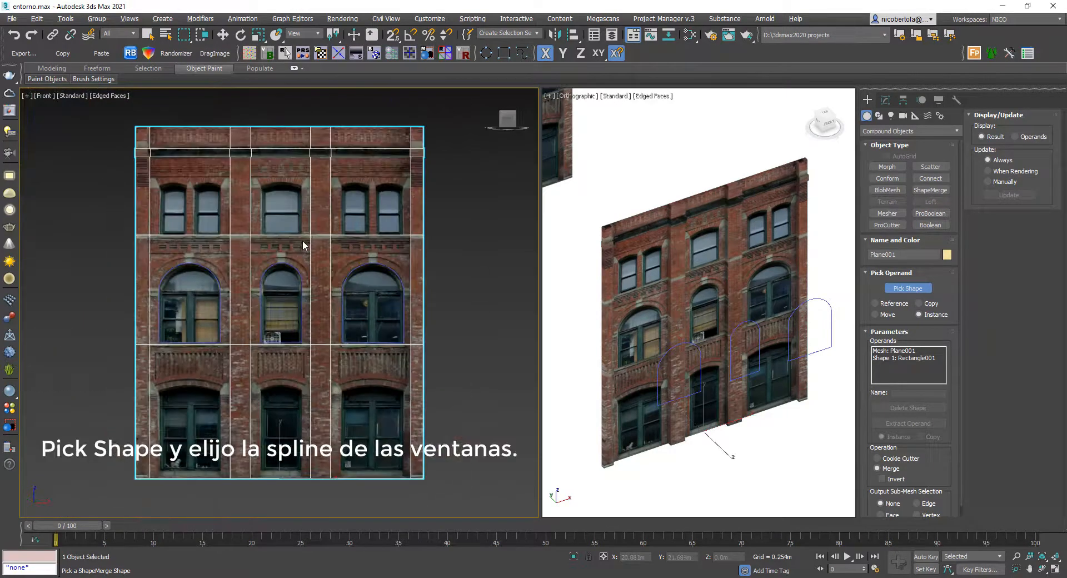
Turn off edged faces in the orthographic viewport, check the rendered façade, and stop picking shapes
middle_click(704, 267)
key("F4")
scroll(656, 299, "up", 5)
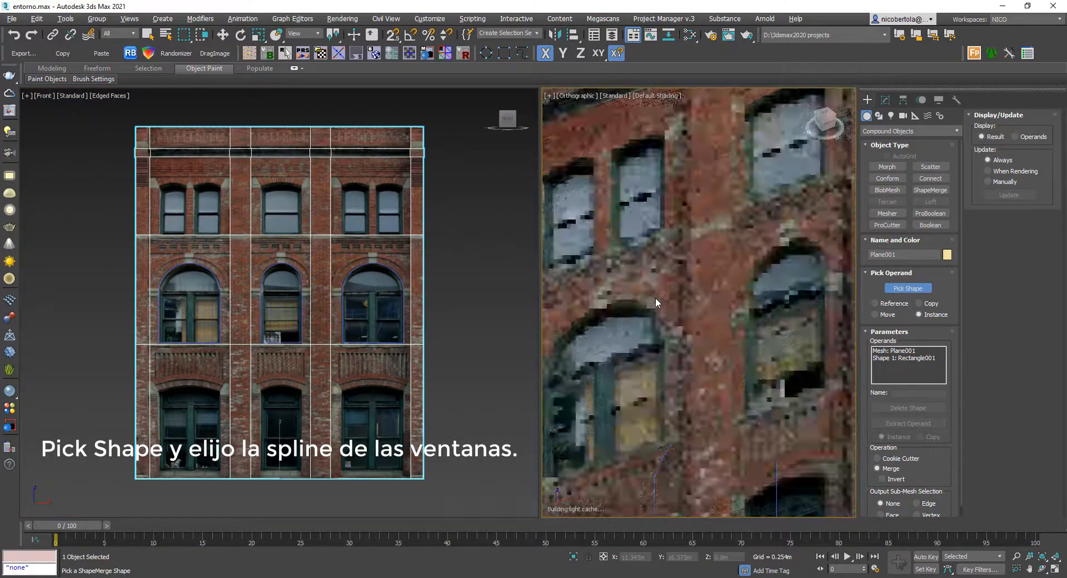
scroll(661, 300, "down", 2)
scroll(667, 299, "down", 2)
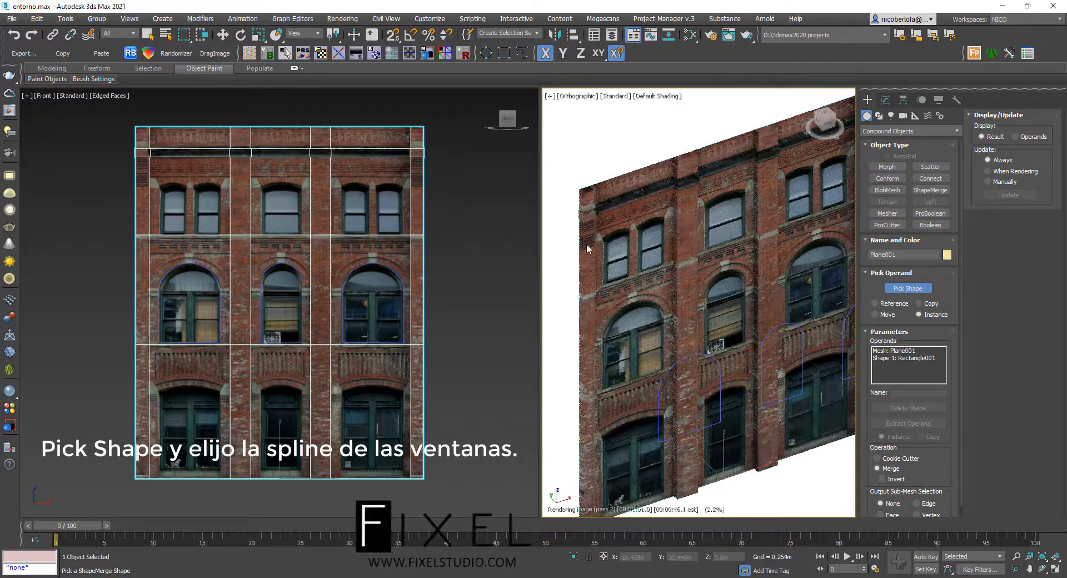
left_click(911, 289)
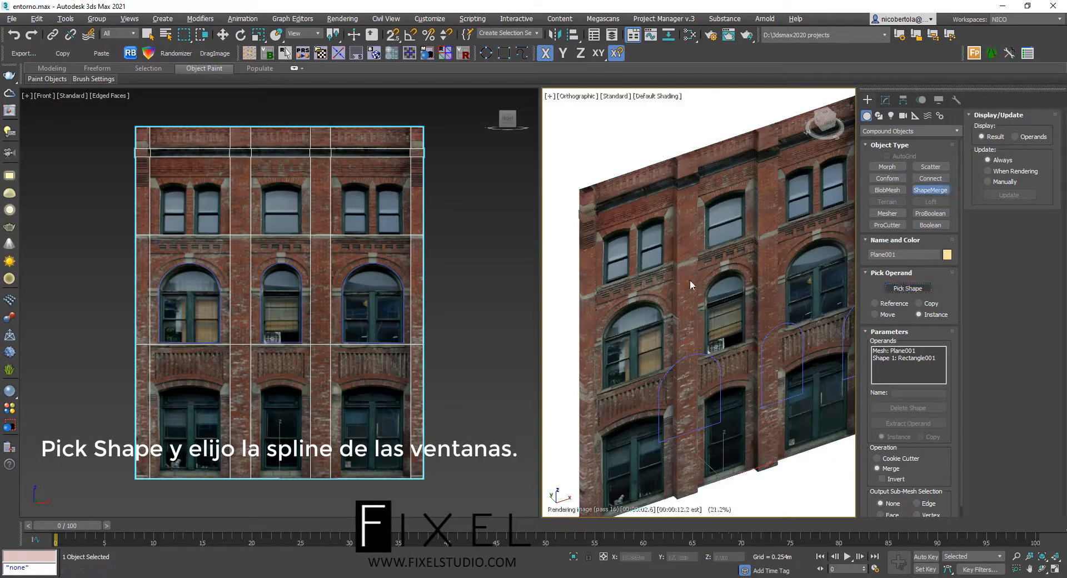
Add an Edit Poly modifier above the façade's ShapeMerge and enter polygon editing with the three arched window faces selected
middle_click(485, 241)
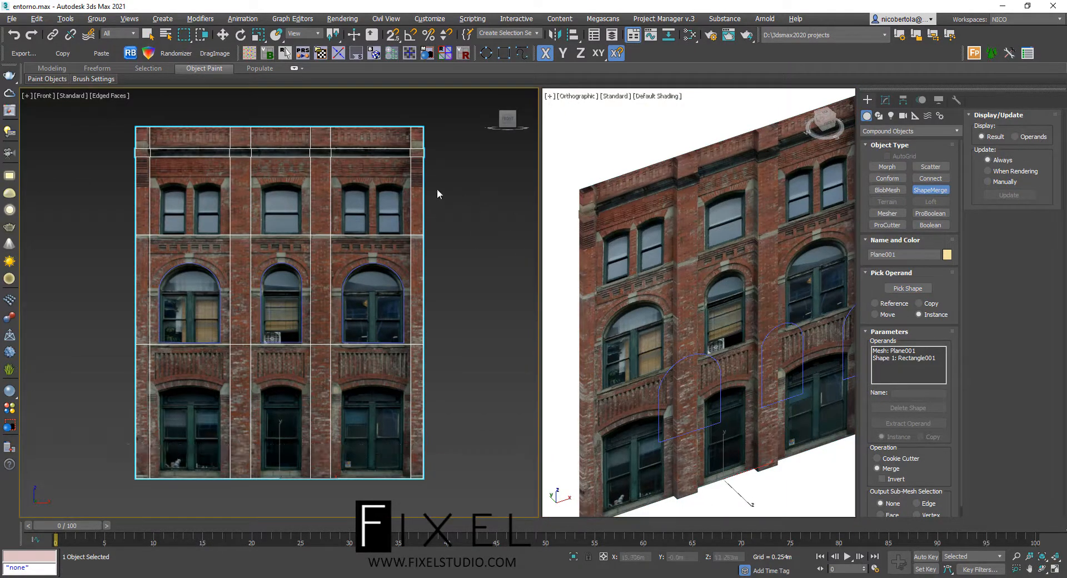
key("w")
left_click(884, 100)
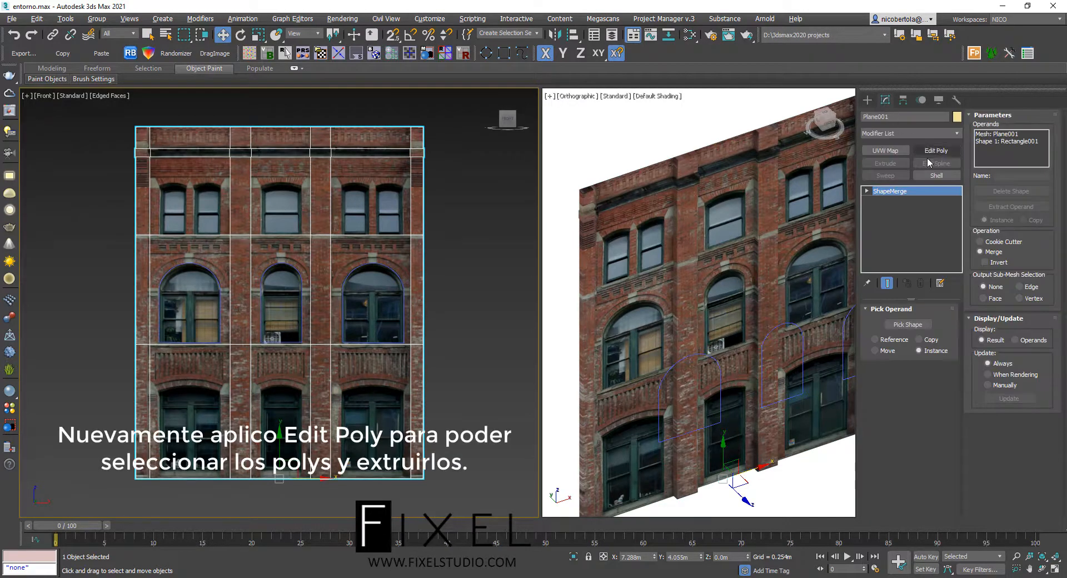
left_click(939, 151)
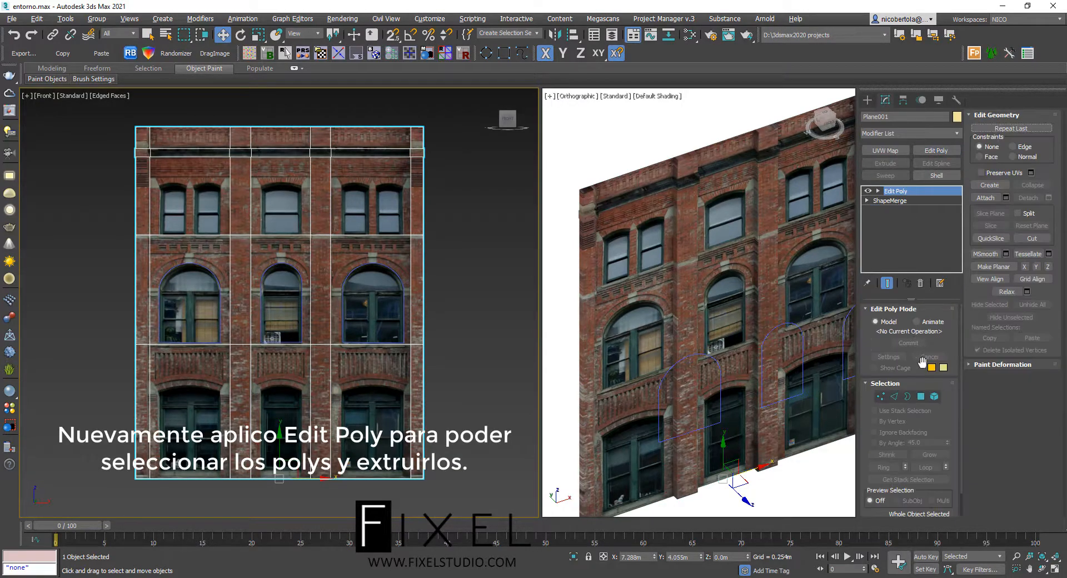
left_click(921, 397)
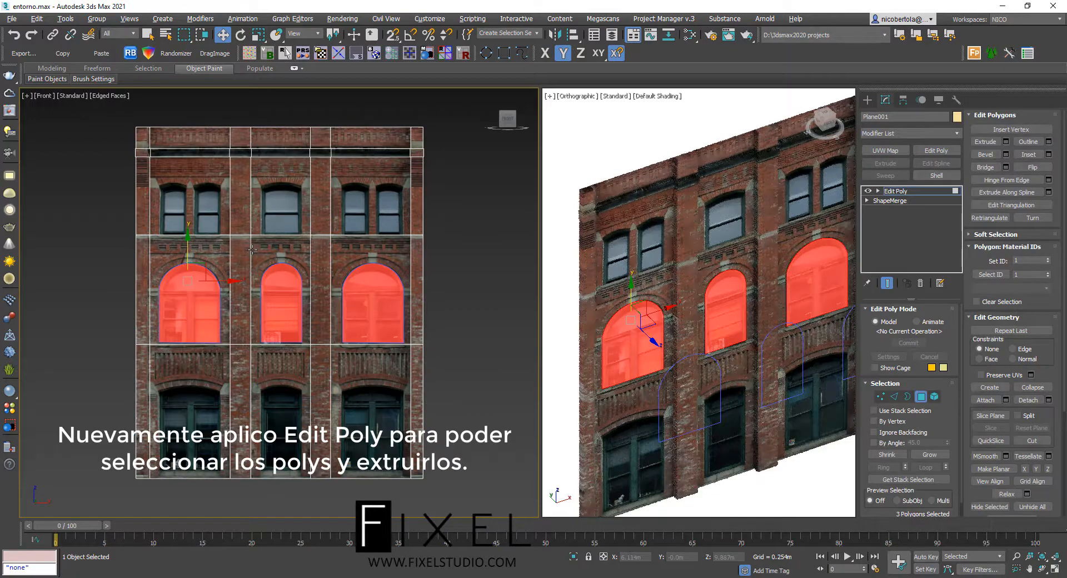
Extrude the three arched window polygons inward by -0.2 m to recess them into the façade
middle_click_drag(262, 255, 343, 315, "alt")
scroll(344, 317, "up", 4)
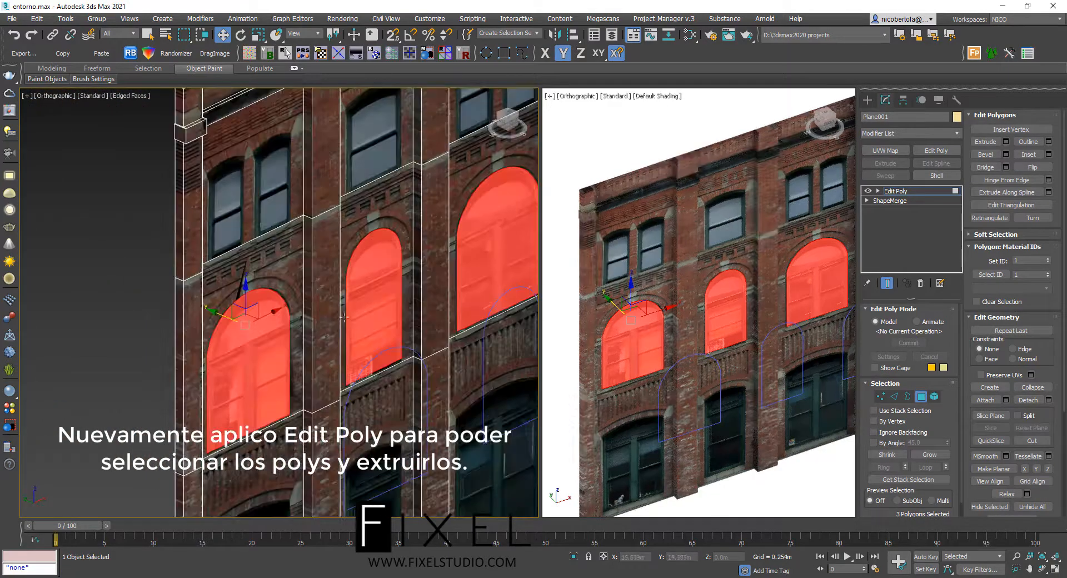
left_click(1006, 141)
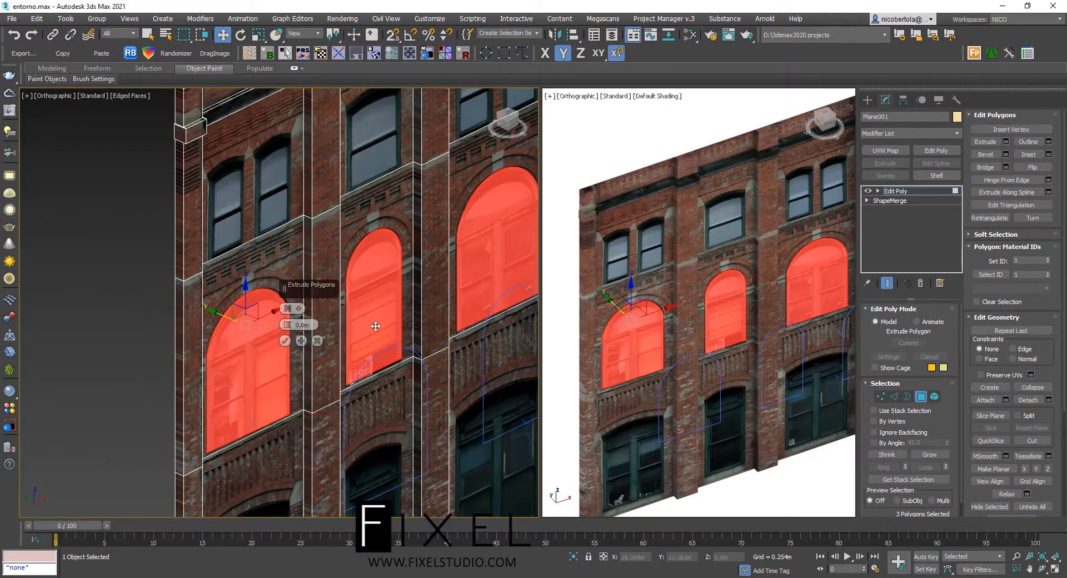
left_click_drag(287, 324, 352, 327)
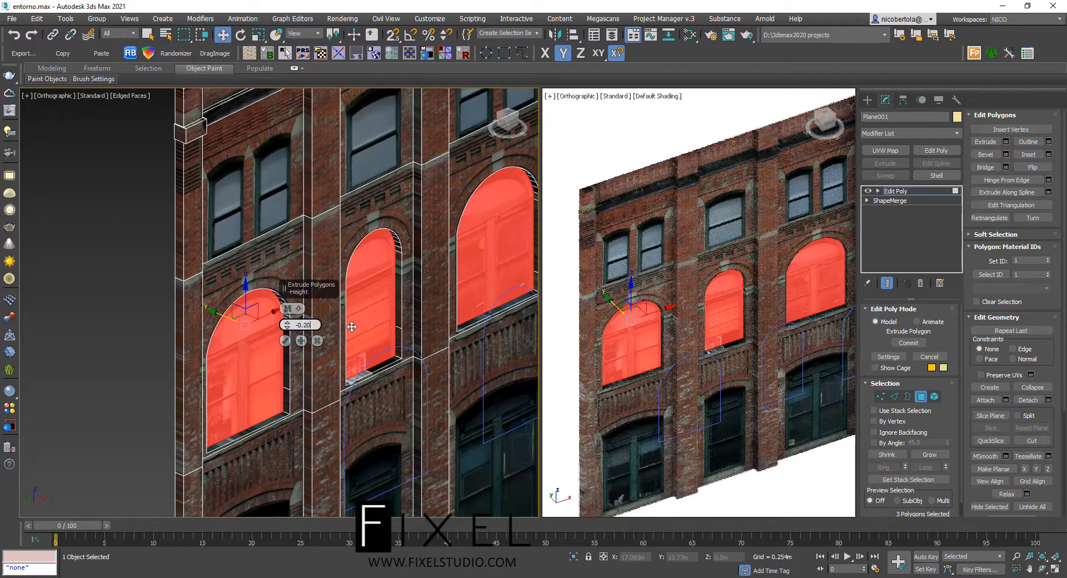
key("Return")
left_click(300, 341)
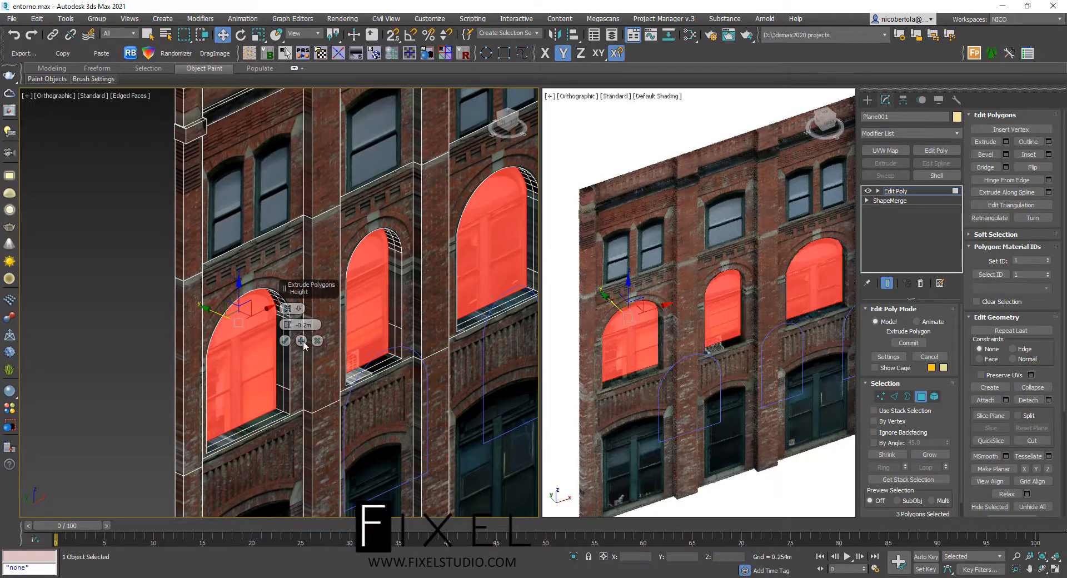
middle_click_drag(380, 326, 346, 296)
left_click(318, 341)
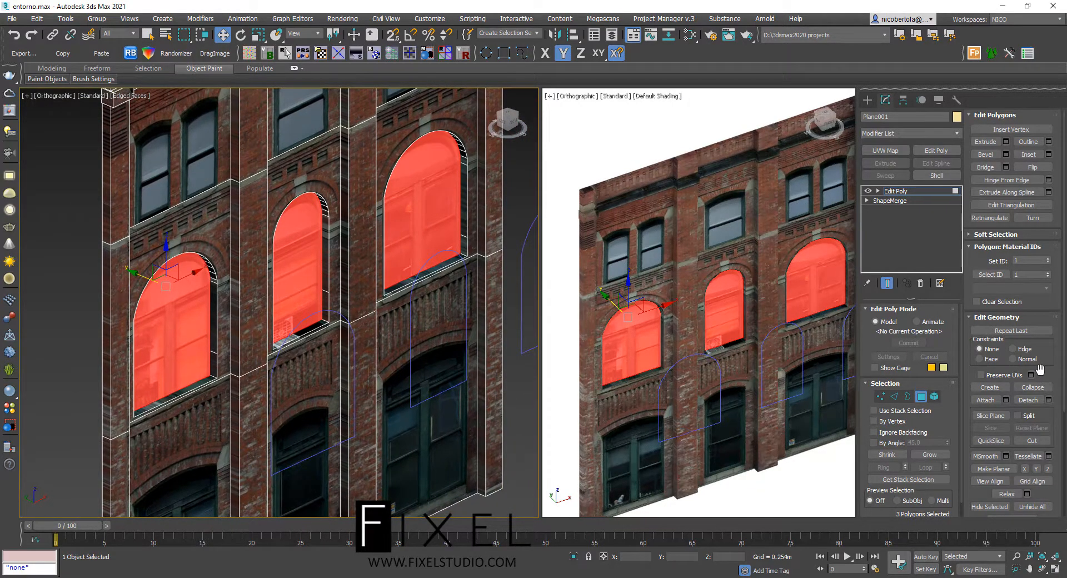
Assign material ID 2 to the recessed window polygons, leave polygon editing, and return to the front view
left_click_drag(1050, 410, 1060, 256)
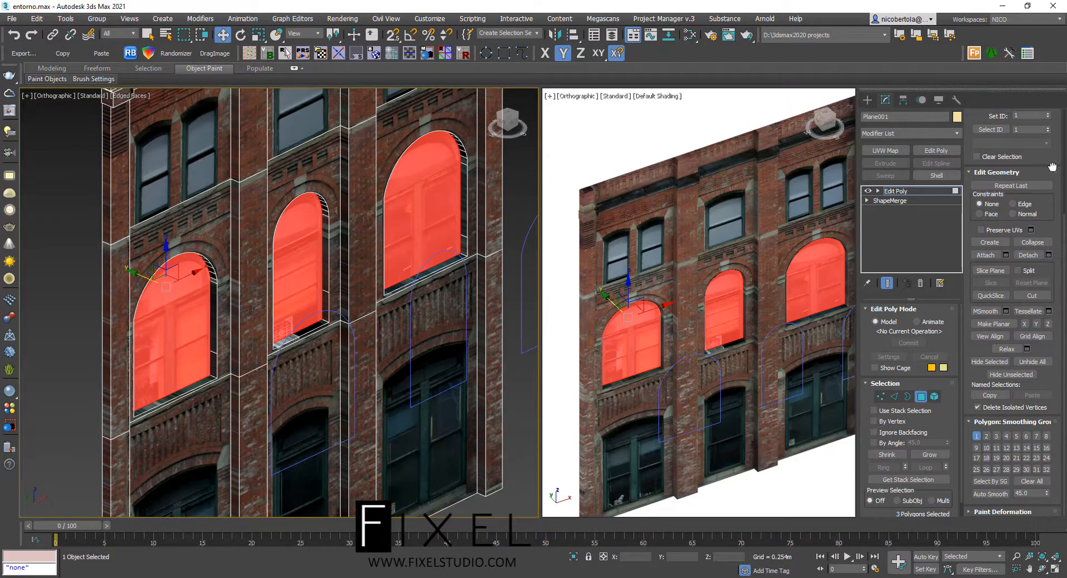
left_click_drag(1052, 166, 1044, 194)
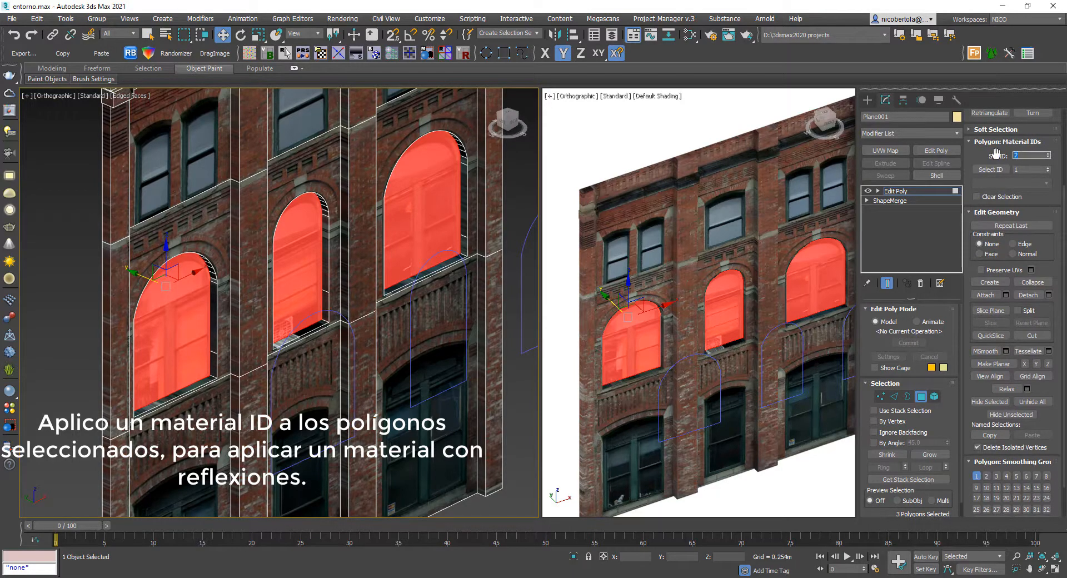
left_click(920, 397)
scroll(356, 292, "down", 3)
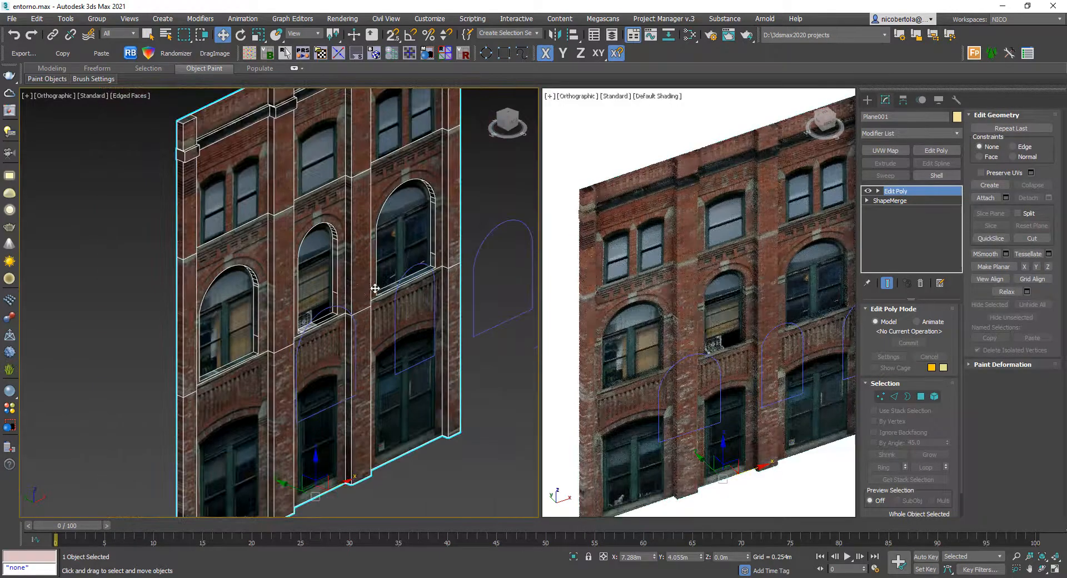
key("f")
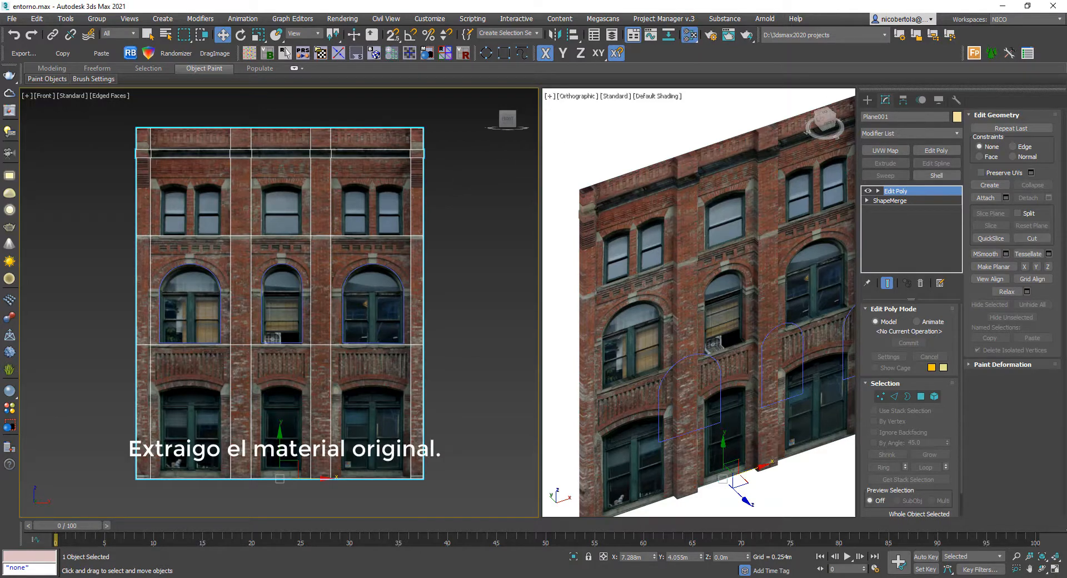
Open the Slate Material Editor and sample the façade's original material into the node view
key("m")
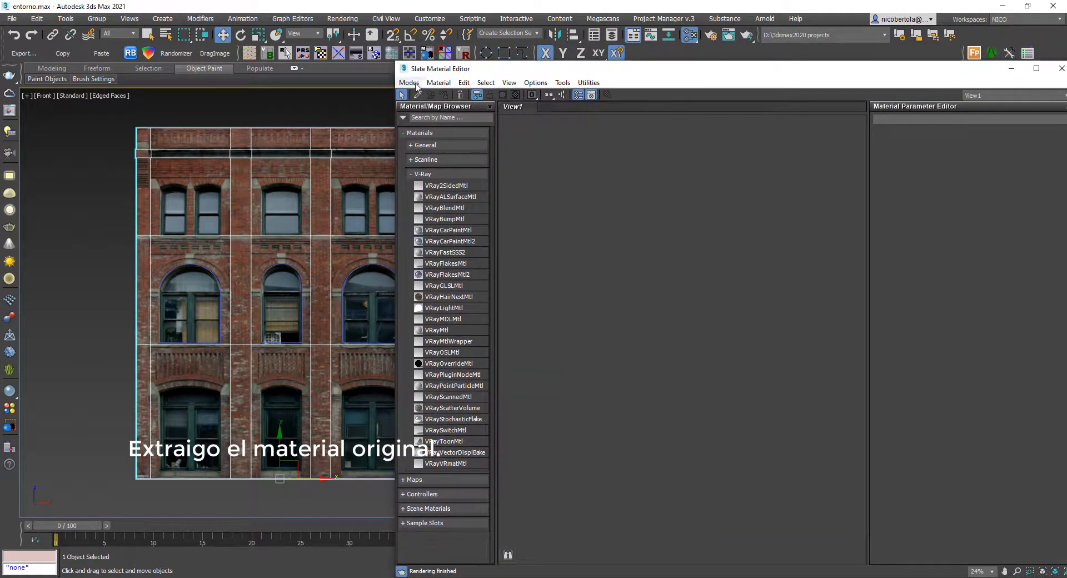
left_click(417, 95)
left_click(316, 193)
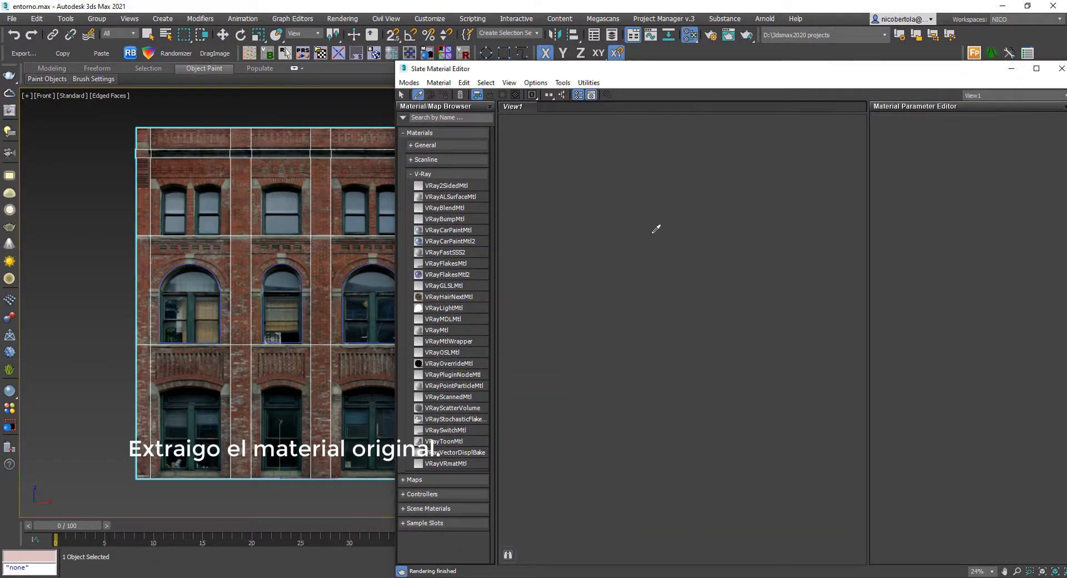
scroll(674, 300, "up", 5)
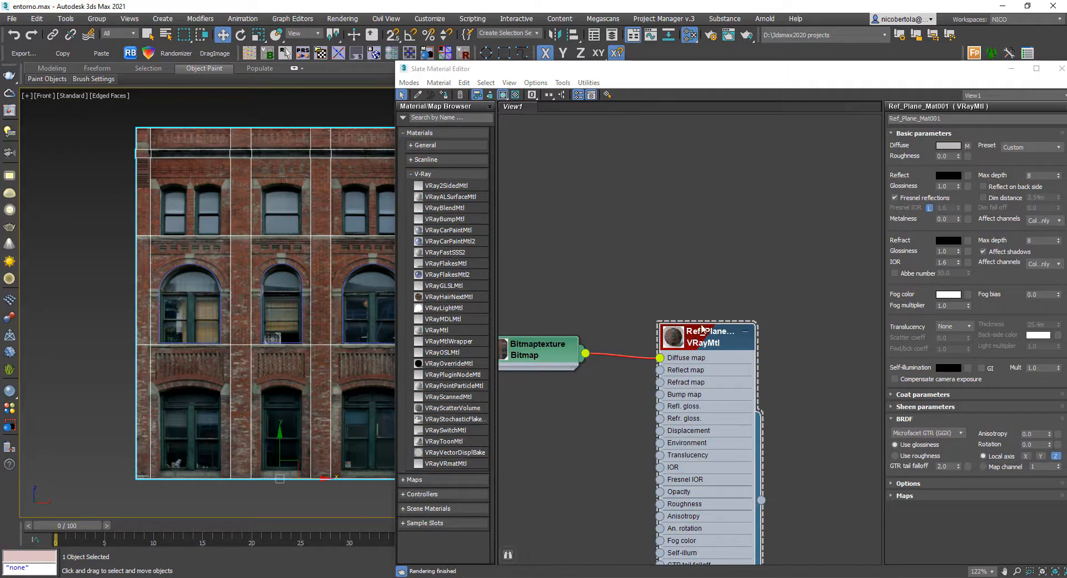
left_click(687, 328)
middle_click_drag(687, 328, 679, 162)
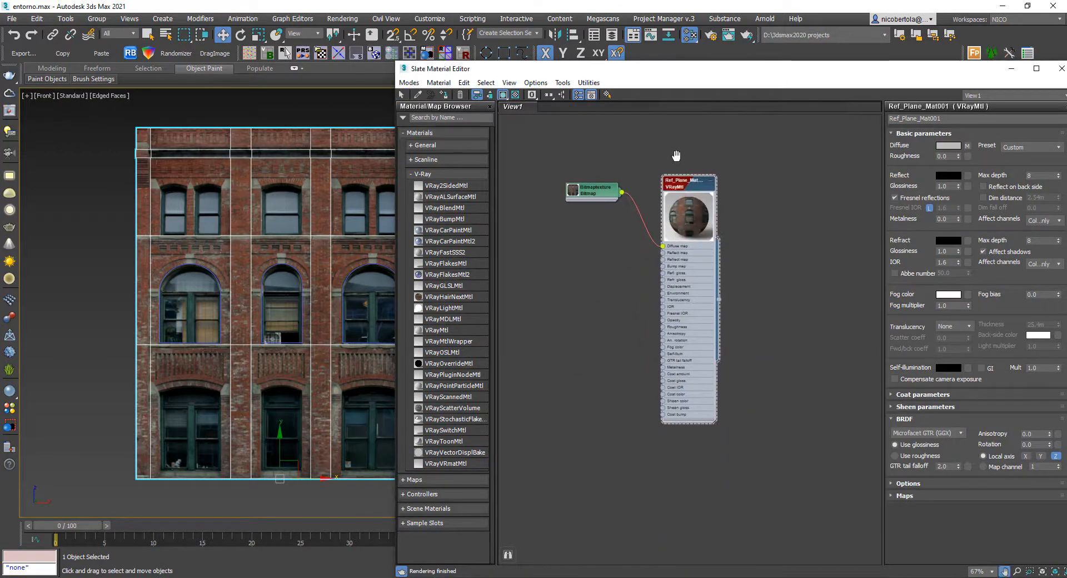
scroll(721, 162, "down", 1)
scroll(704, 170, "down", 2)
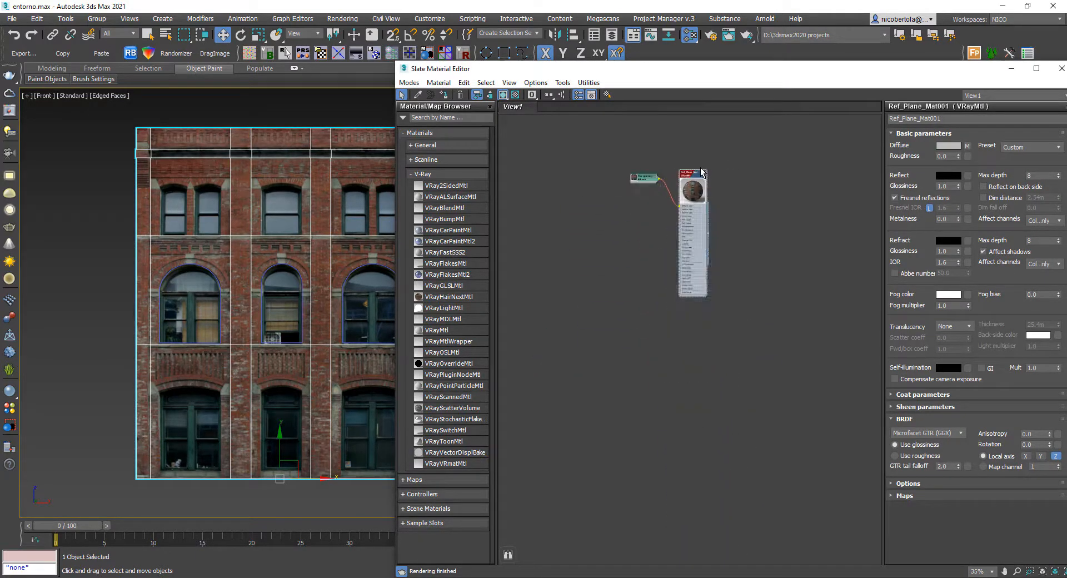
scroll(703, 176, "up", 3)
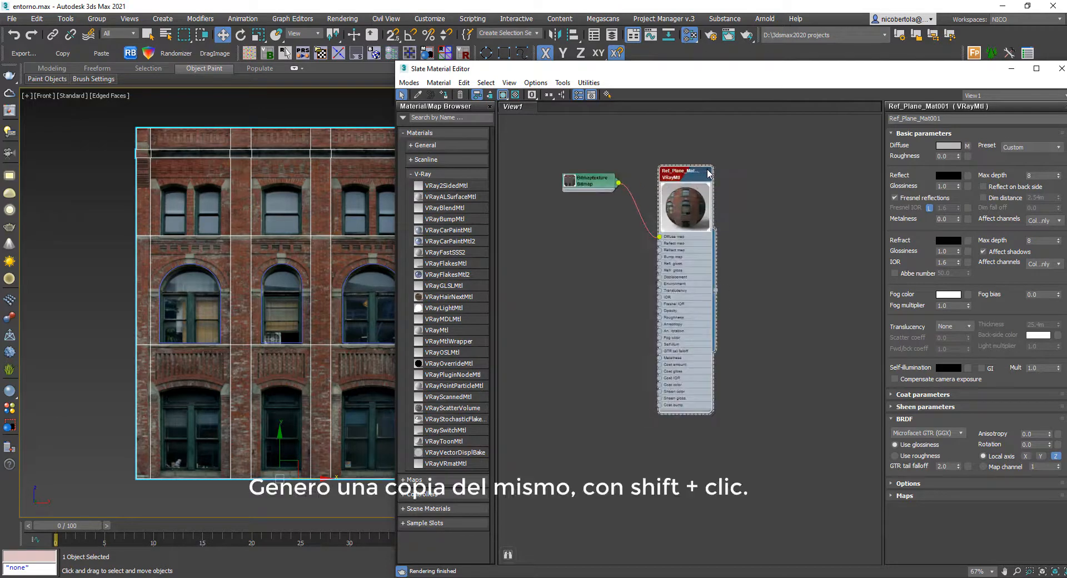
Collapse the façade material node and duplicate it below the original, sharing the same bitmap
left_click(707, 170)
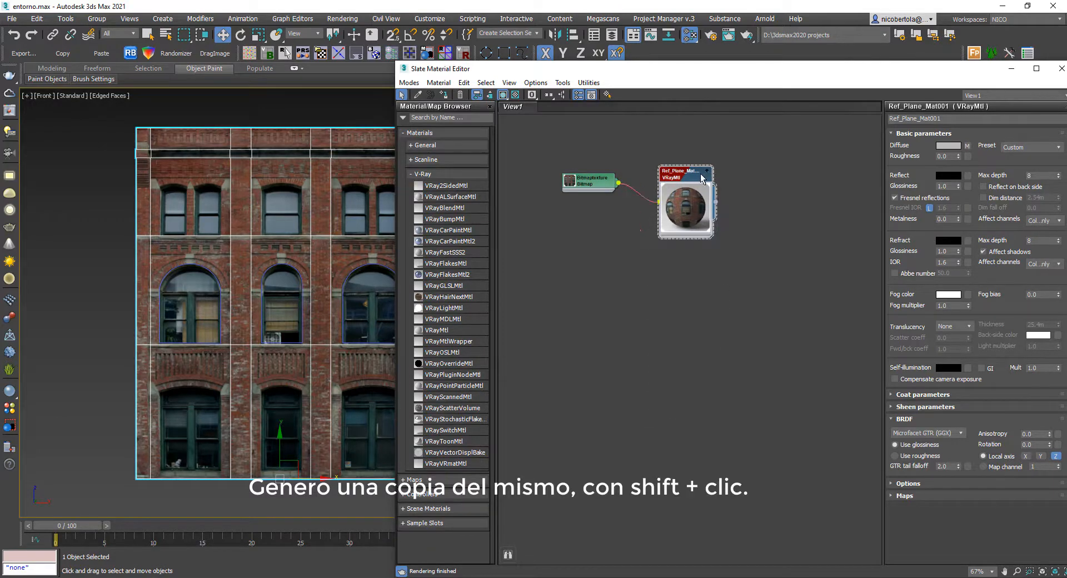
left_click_drag(692, 178, 697, 274, "shift")
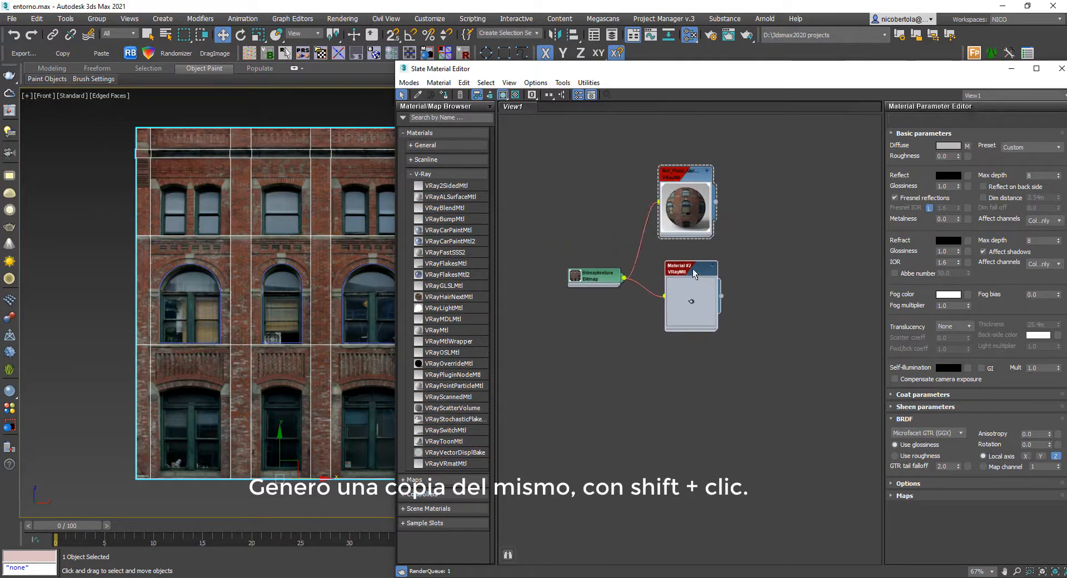
scroll(693, 270, "up", 2)
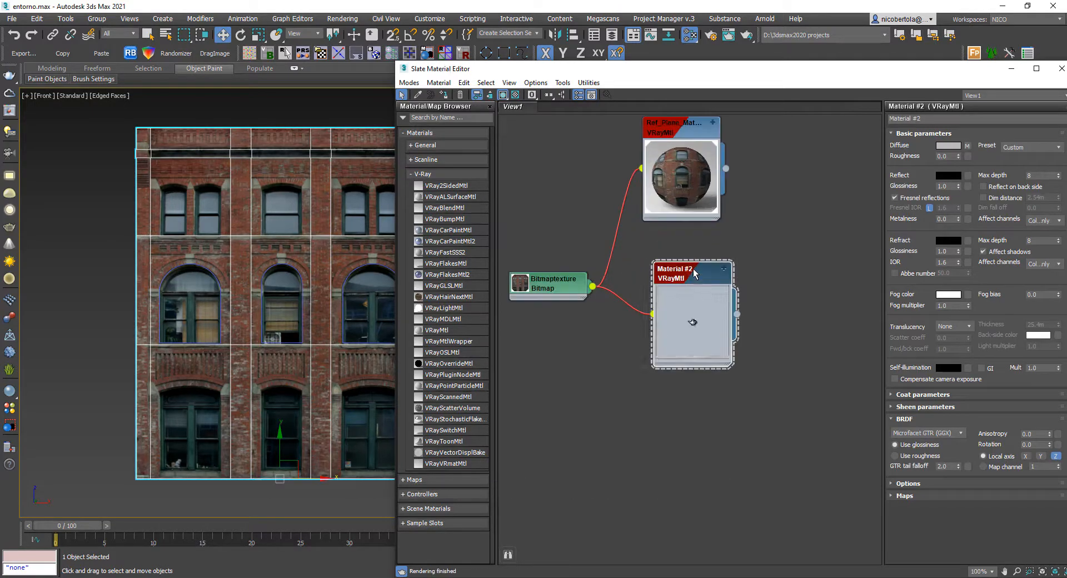
middle_click_drag(790, 252, 776, 273)
Set the copied material's reflection colour to grey with a value of 86
left_click(950, 176)
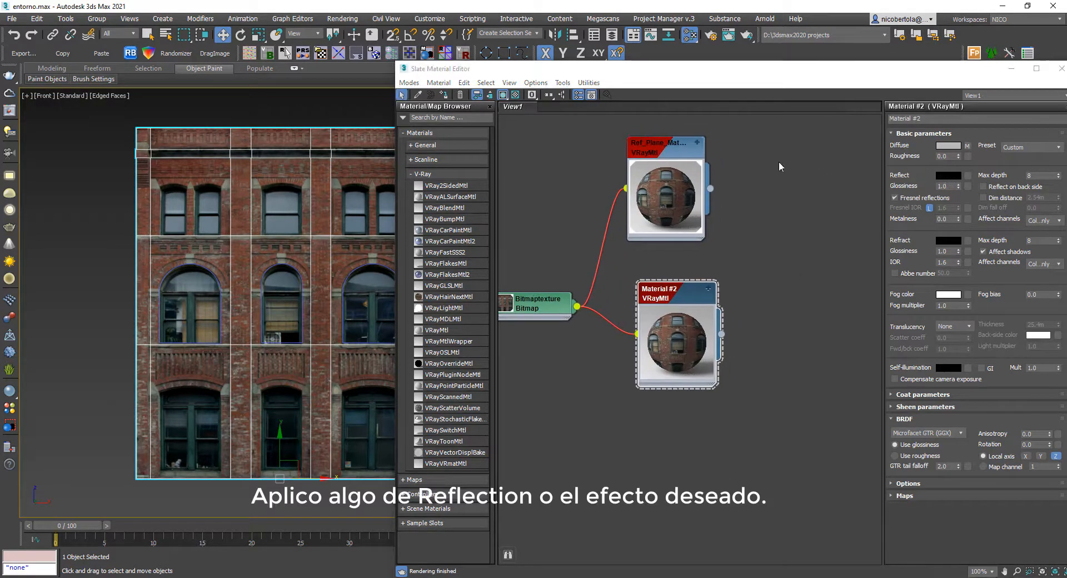
left_click(324, 81)
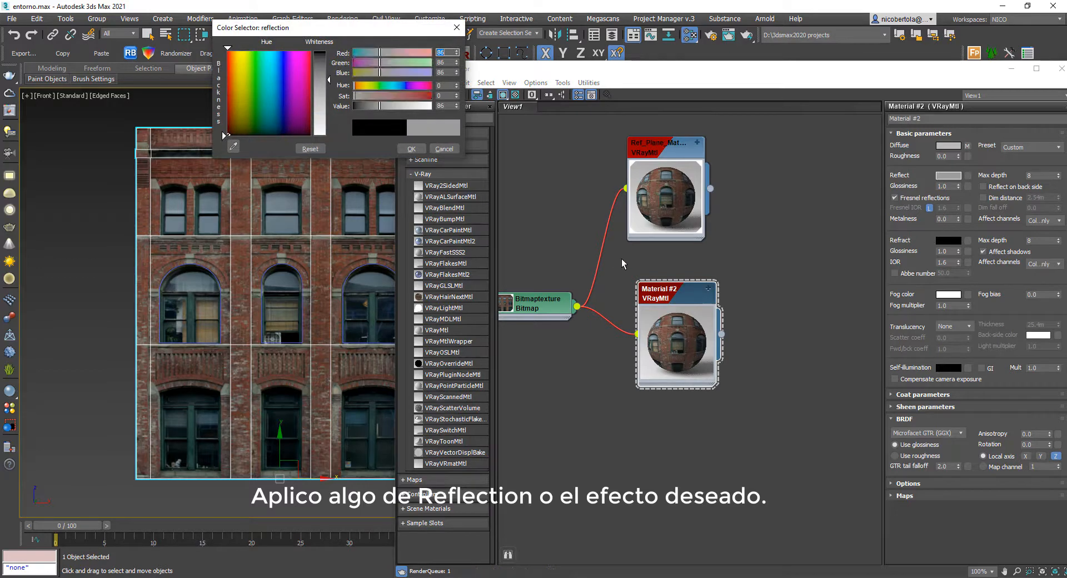
middle_click_drag(652, 248, 684, 241)
left_click(400, 151)
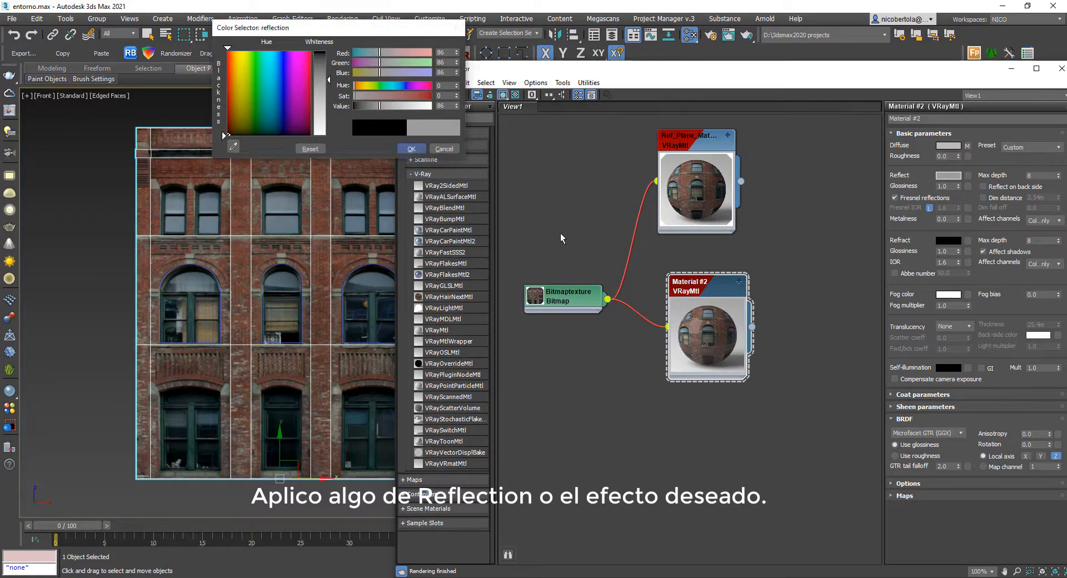
Tidy the material graph by repositioning the bitmap node and the copied material node
scroll(703, 329, "up", 2)
scroll(704, 329, "down", 1)
scroll(703, 328, "down", 3)
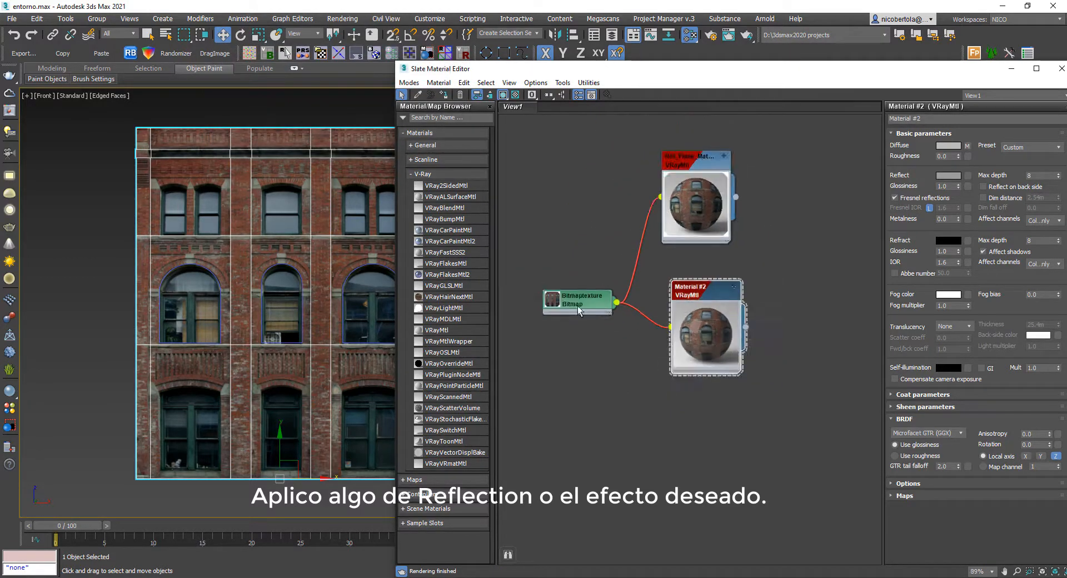
left_click_drag(578, 306, 558, 286)
mouse_move(703, 293)
left_mouse_down()
mouse_move(687, 289)
mouse_move(694, 295)
left_mouse_up()
Shift the façade aside in the front viewport and reposition the material editor window over the viewports
middle_click_drag(373, 261, 280, 258)
left_click_drag(957, 83, 795, 467)
left_click_drag(768, 419, 768, 419)
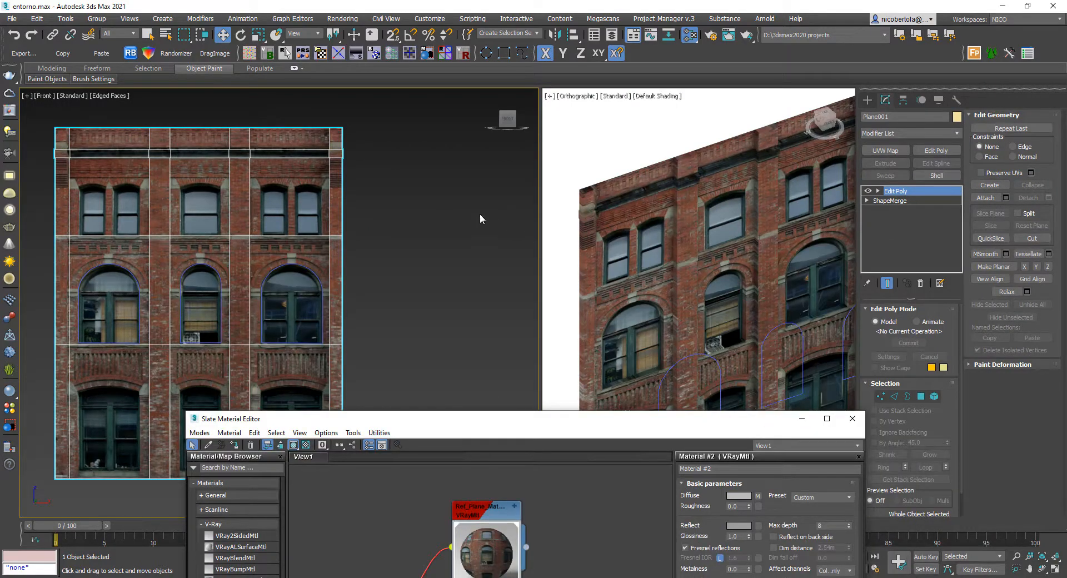
right_click(399, 211)
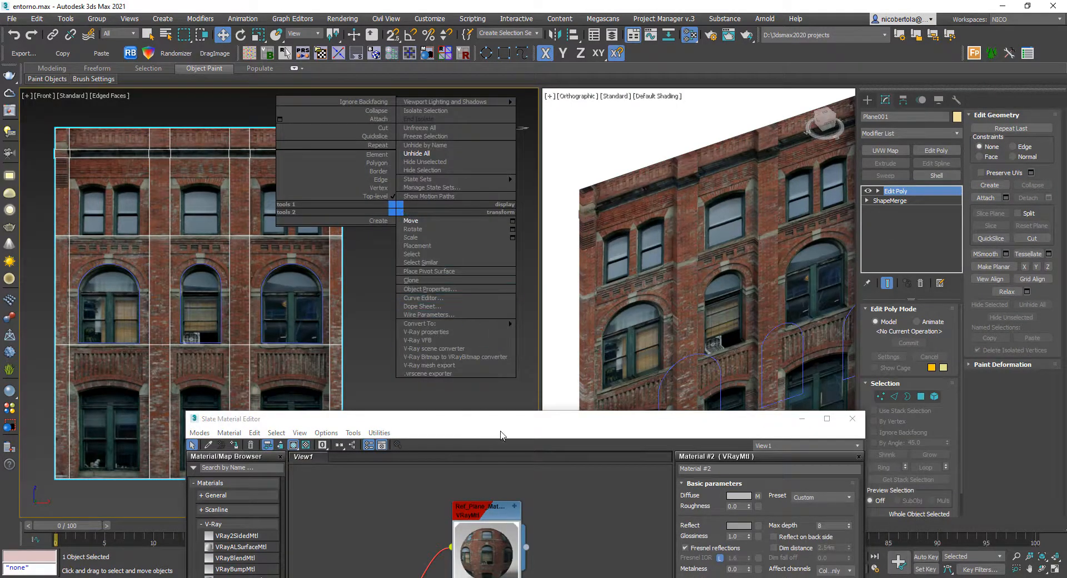
left_click(520, 420)
left_click_drag(553, 429, 594, 183)
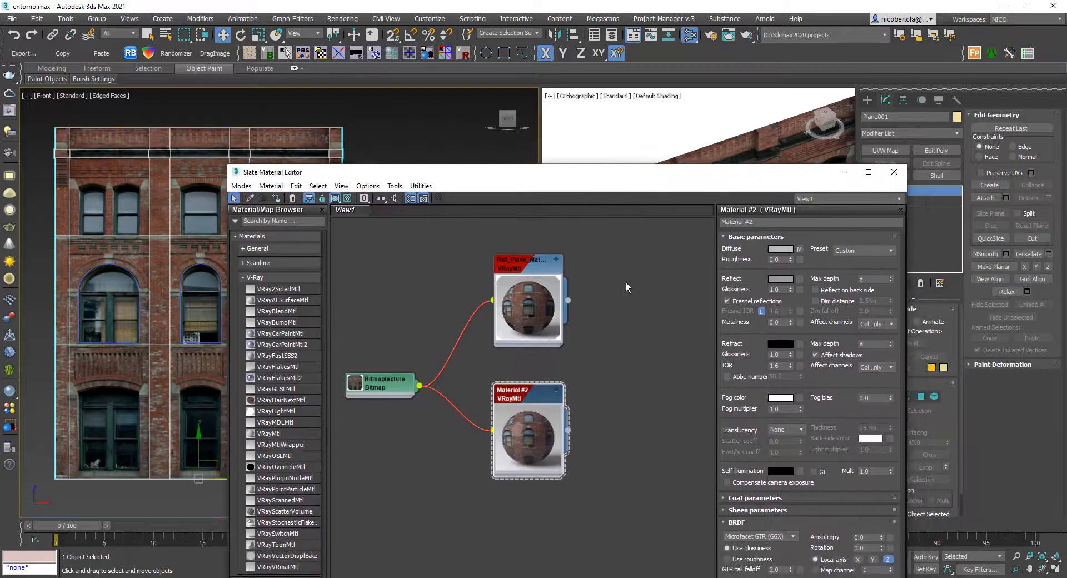
Create a Multi/Sub-Object material beside the two façade materials and set its number of materials to 2
right_click(630, 291)
mouse_move(695, 299)
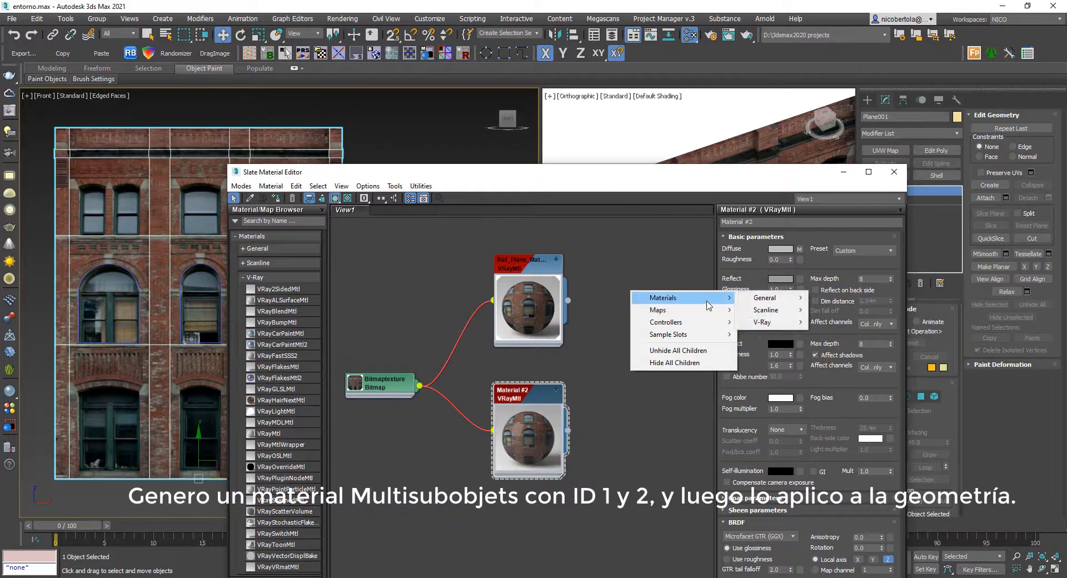
mouse_move(759, 301)
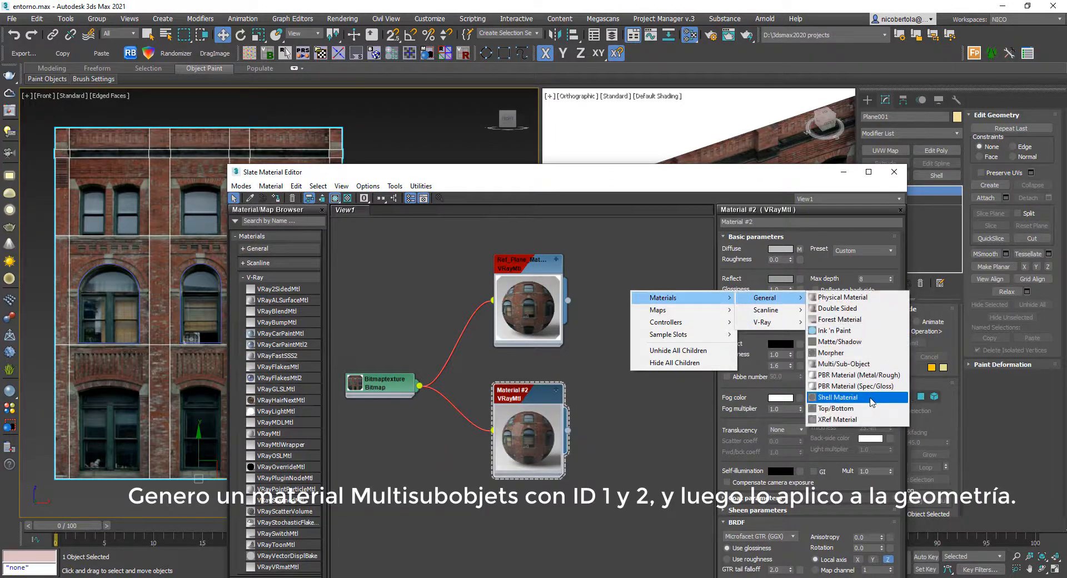
left_click(843, 364)
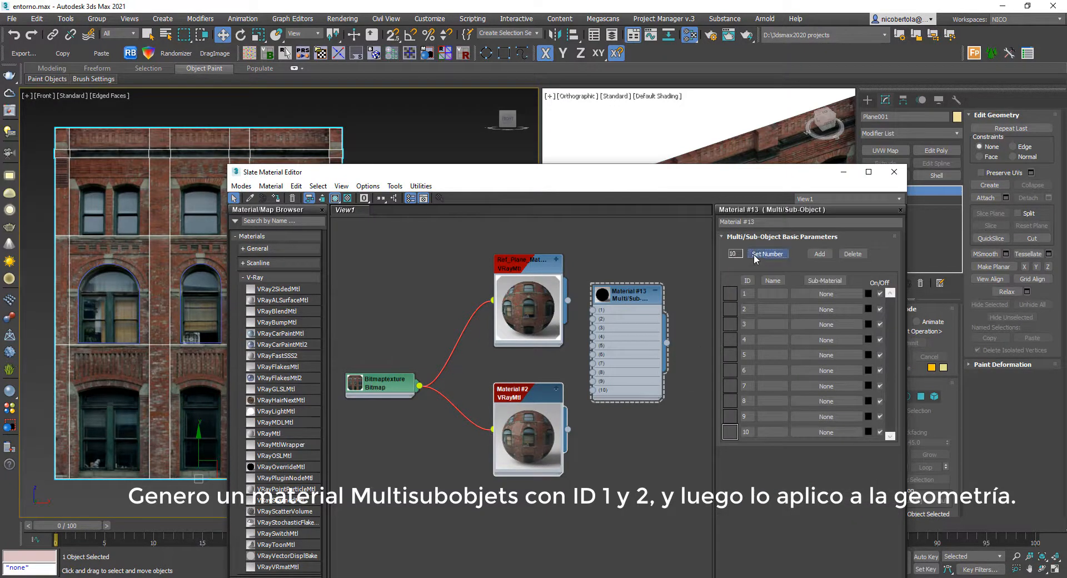
left_click(753, 255)
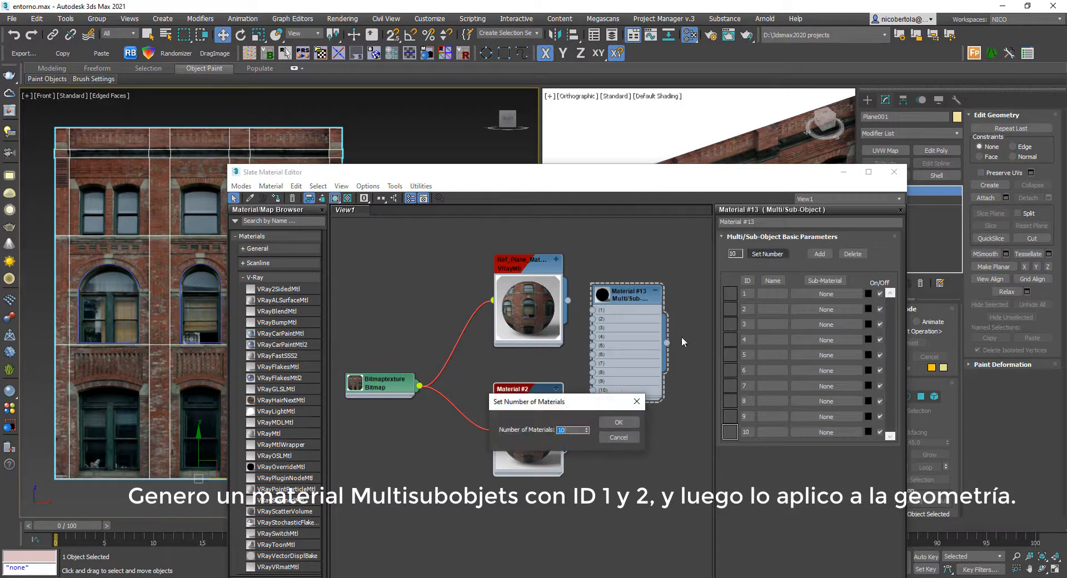
type("2")
left_click(611, 420)
Connect the original façade material to slot 1 and the reflective copy to slot 2, and enlarge the Multi/Sub-Object preview
left_click_drag(567, 301, 592, 310)
left_click_drag(568, 429, 594, 320)
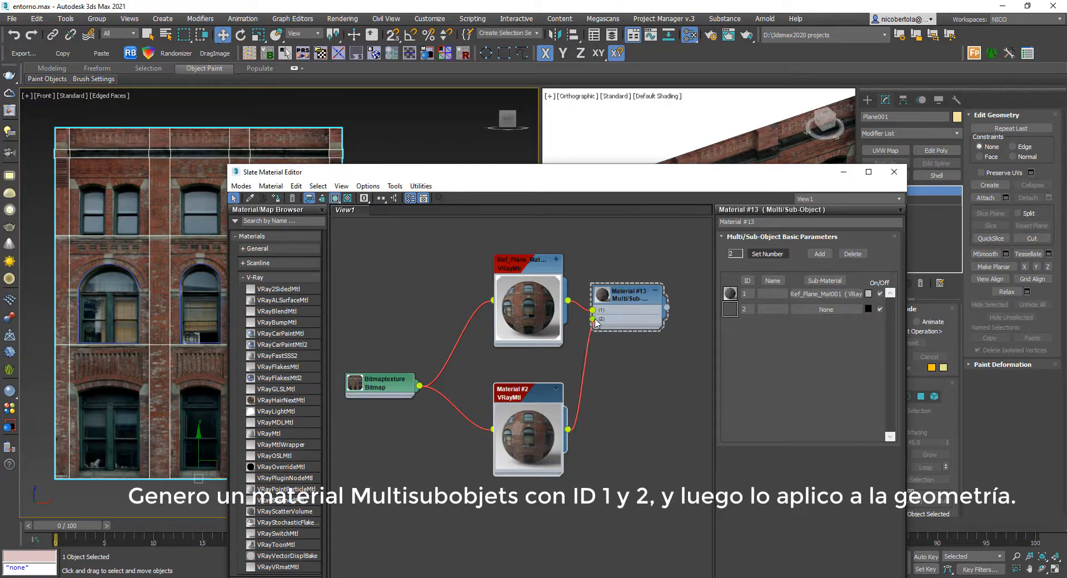
double_click(603, 297)
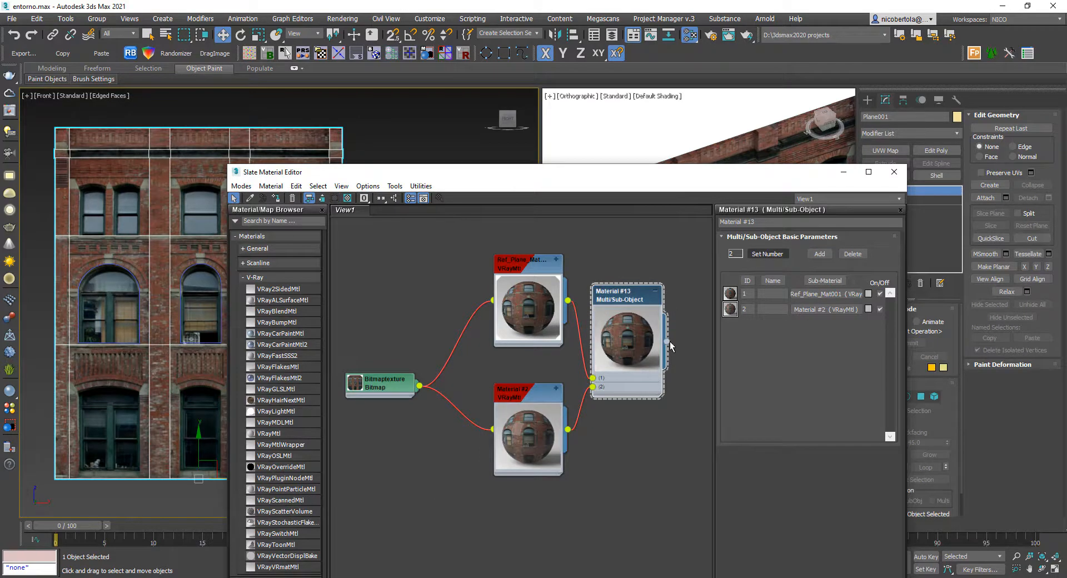
Assign the Multi/Sub-Object material to the façade and minimize the material editor
left_click_drag(666, 341, 191, 240)
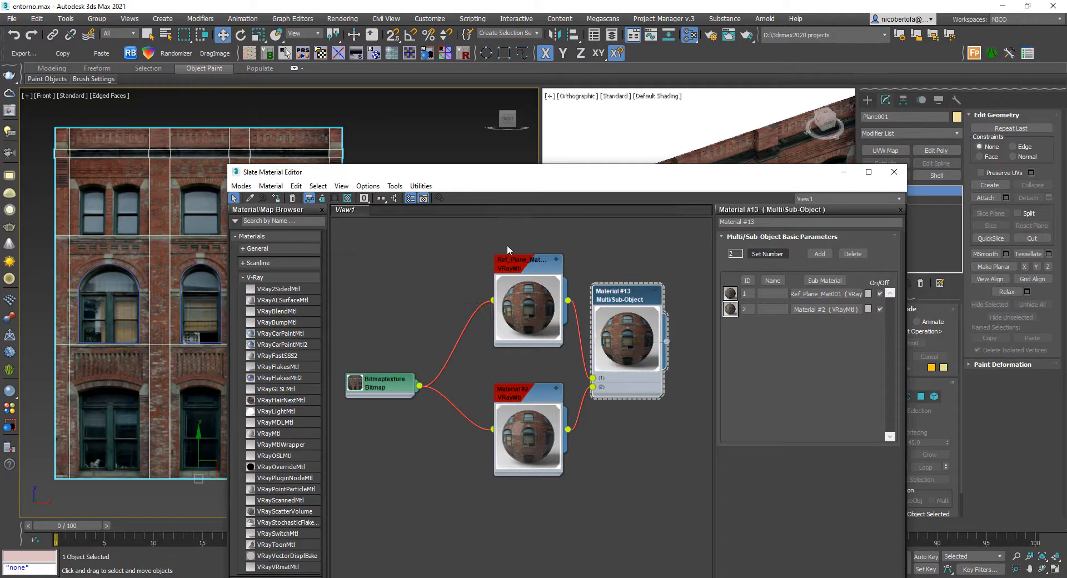
middle_click_drag(606, 296, 617, 305)
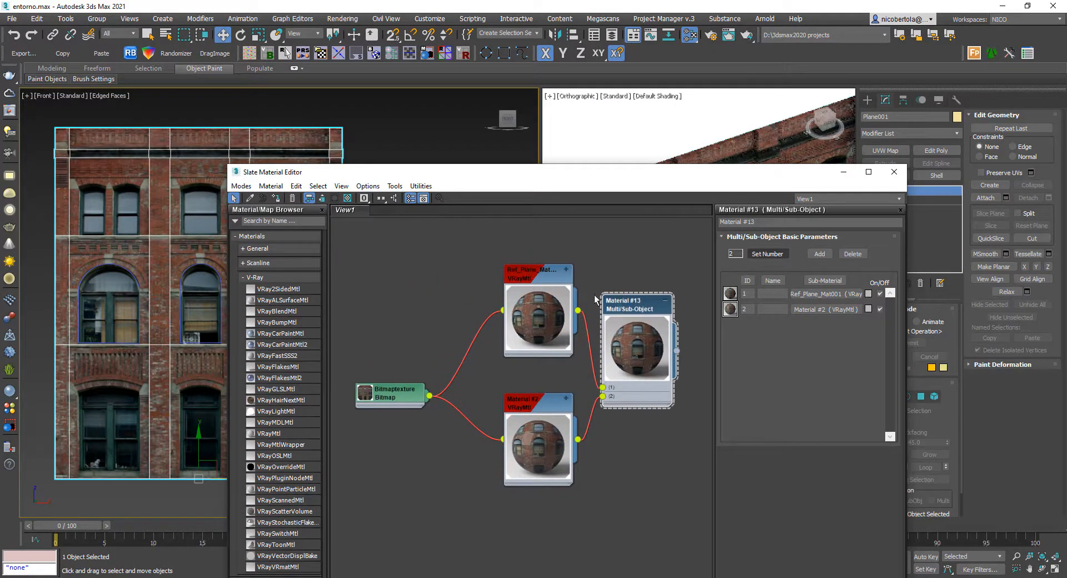
left_click(842, 173)
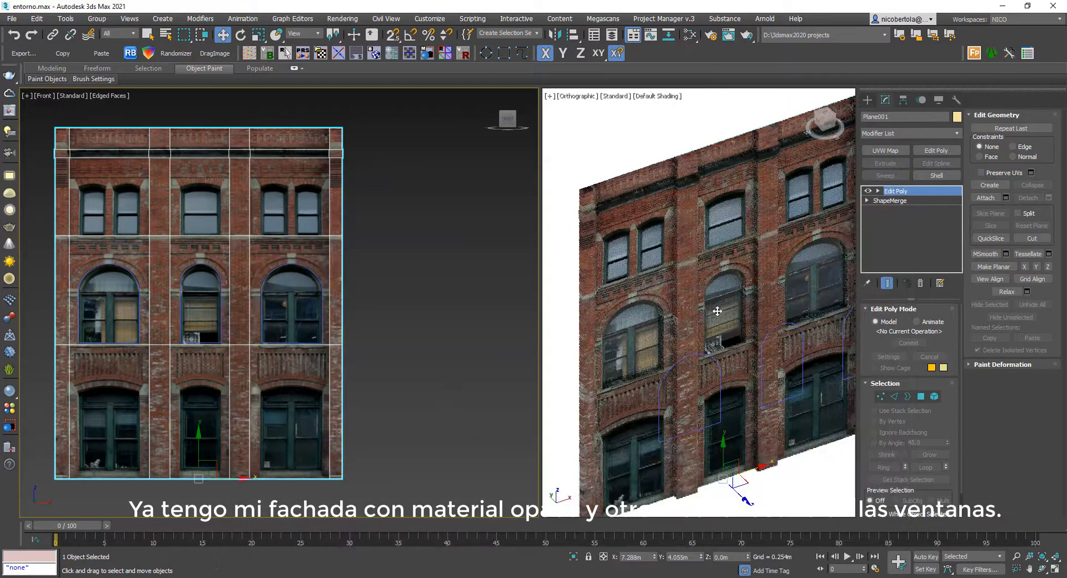
Examine the reflective glass of the large arched window up close in the rendered view
scroll(751, 254, "up", 3)
scroll(667, 278, "up", 5)
middle_click_drag(721, 255, 750, 233)
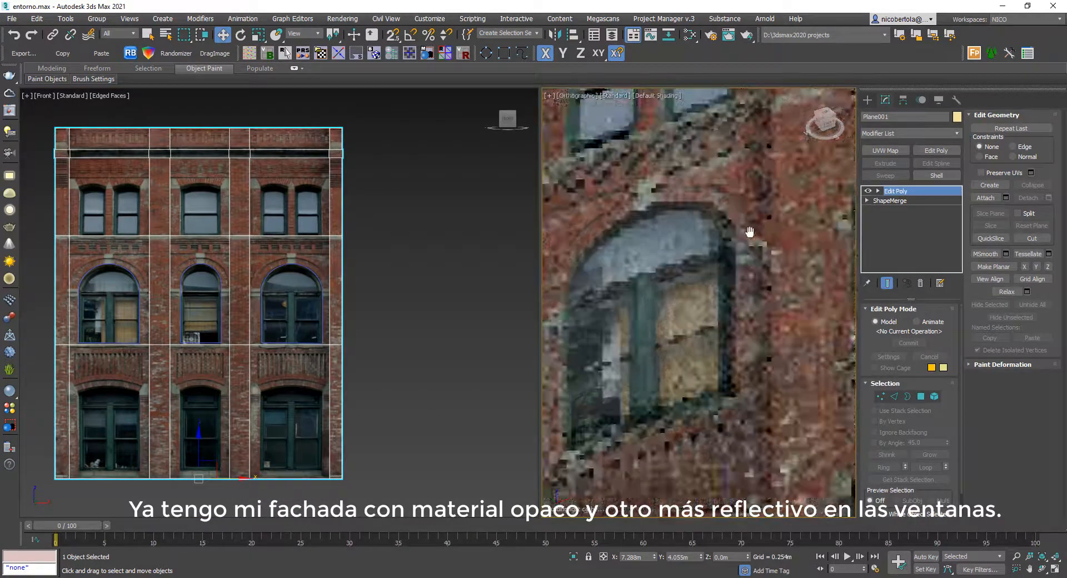
scroll(606, 276, "down", 3)
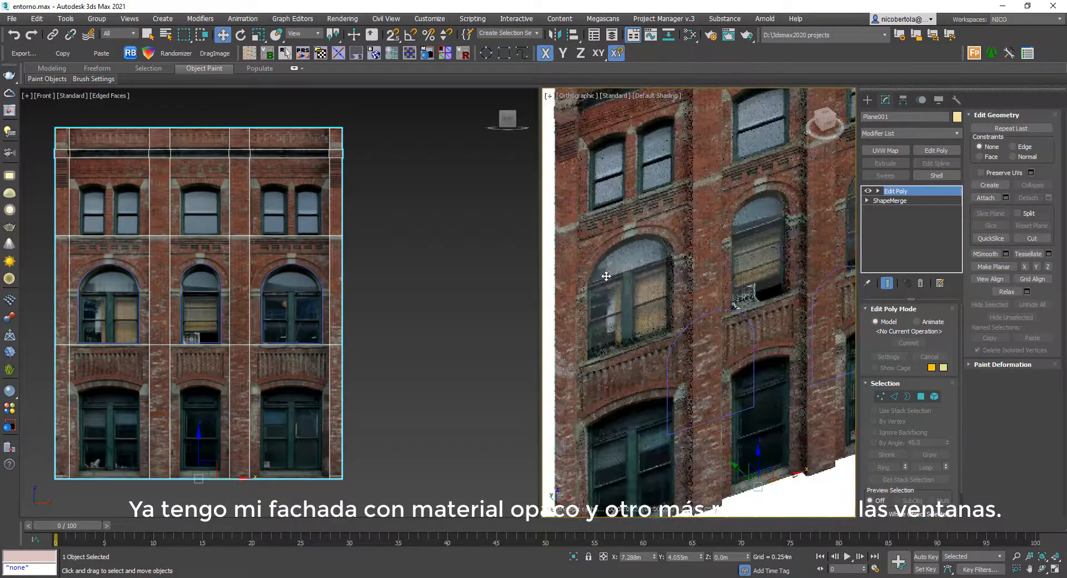
middle_click_drag(623, 279, 697, 259, "alt")
scroll(694, 258, "up", 5)
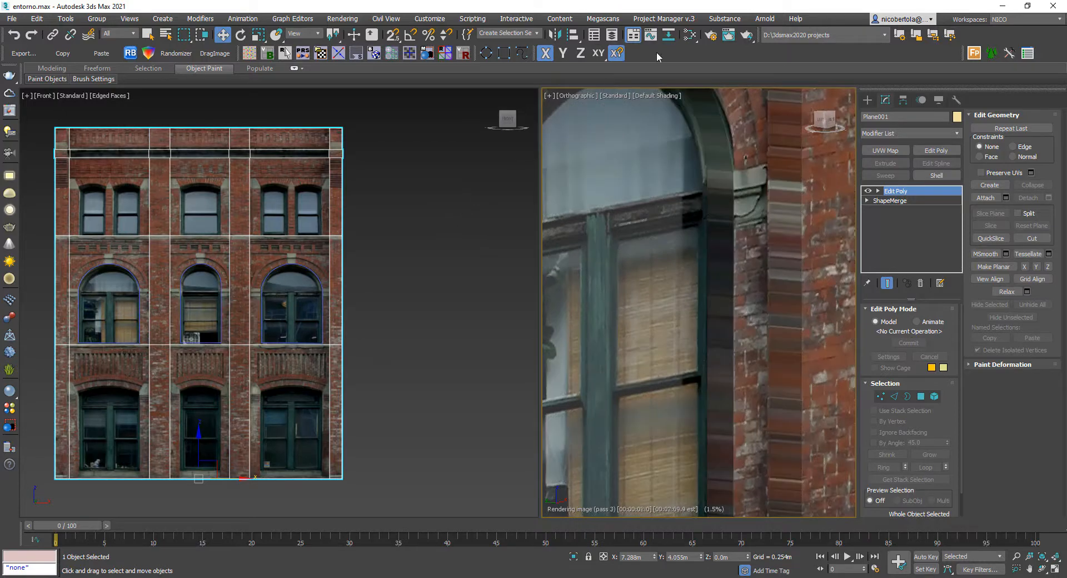
Brighten the reflective material's Reflect color to a gray value of 188 and set its reflection Glossiness to 0.85
left_click(692, 35)
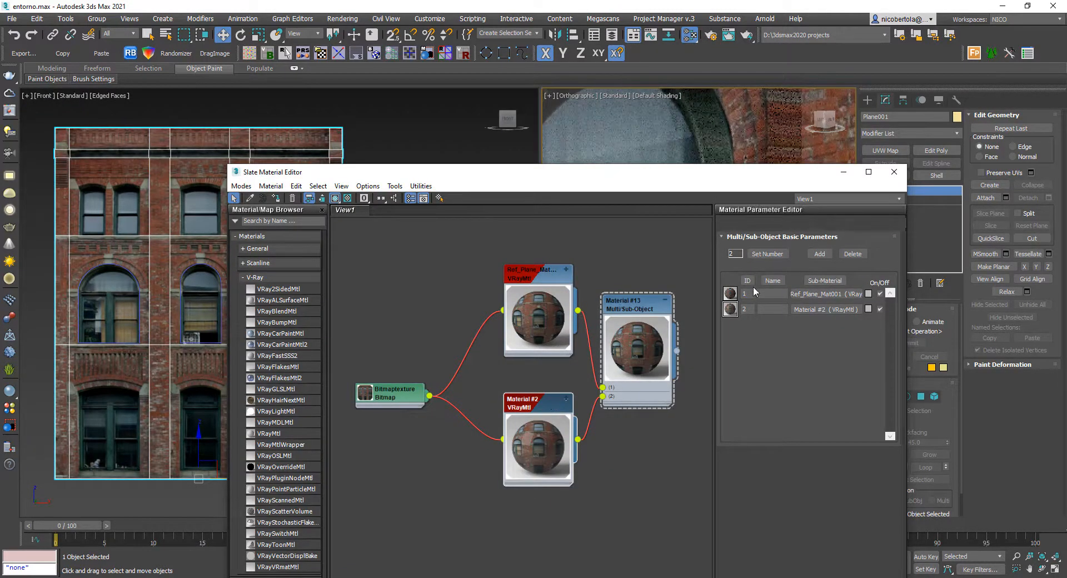
left_click_drag(707, 183, 371, 87)
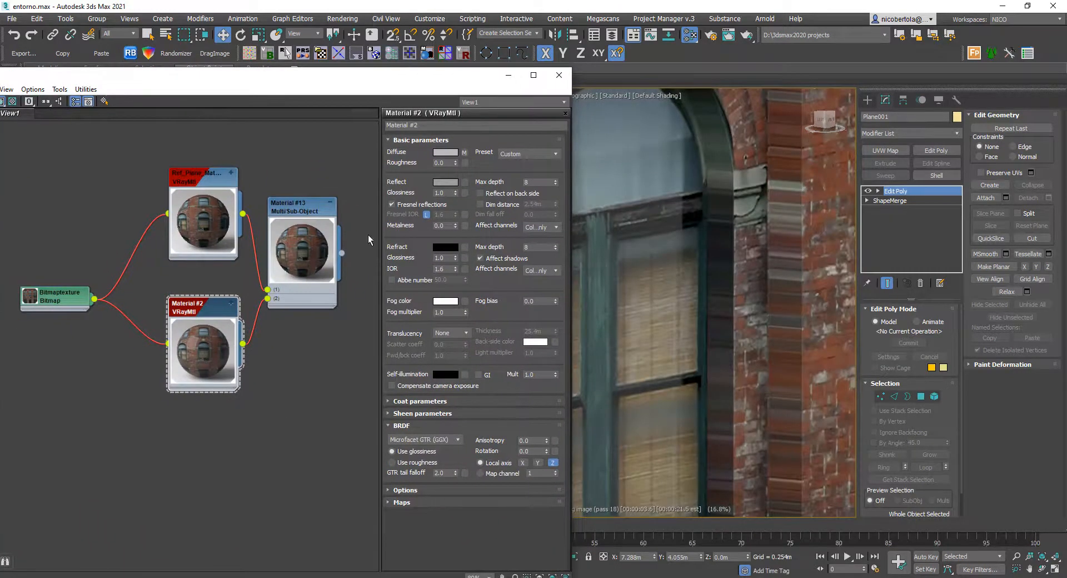
left_click(447, 183)
left_click_drag(328, 80, 322, 114)
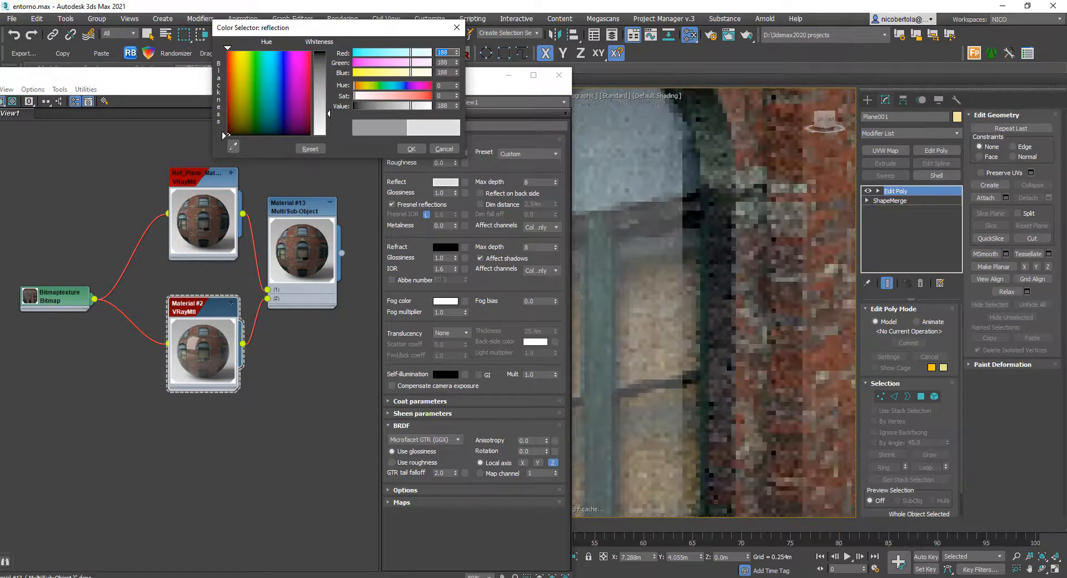
left_click(447, 193)
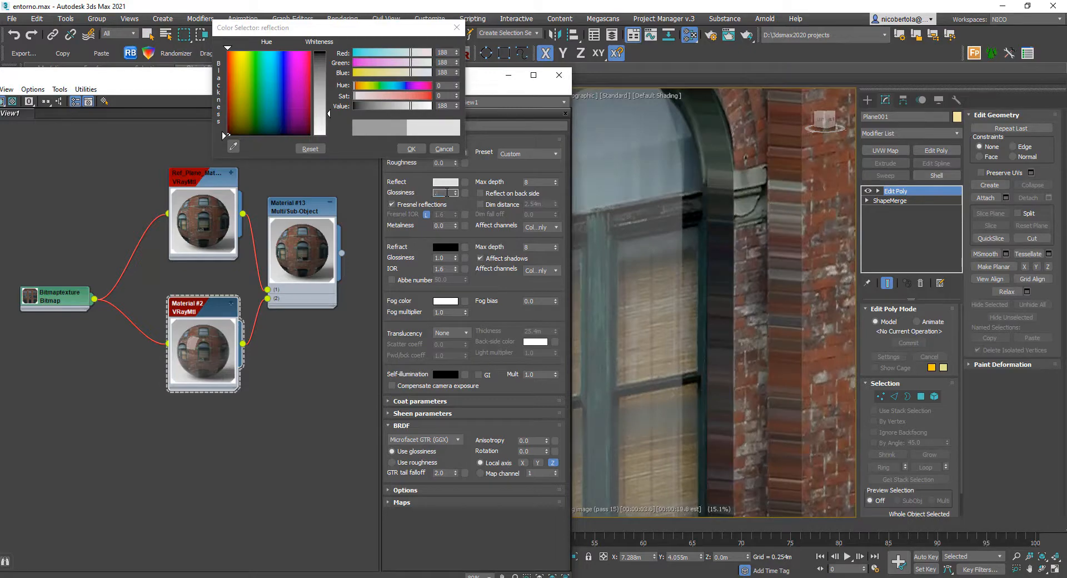
double_click(448, 193)
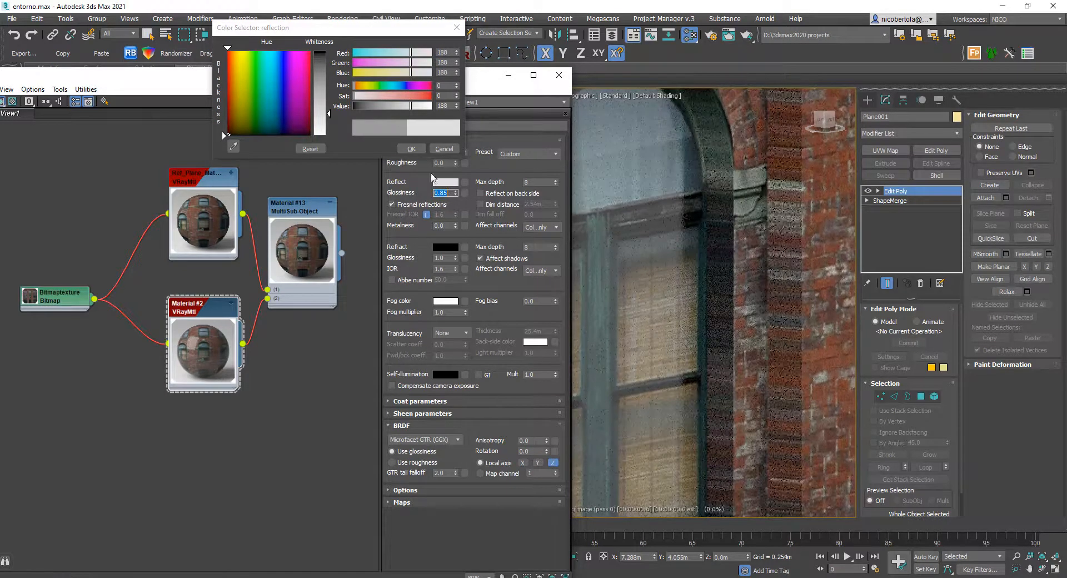
left_click(411, 148)
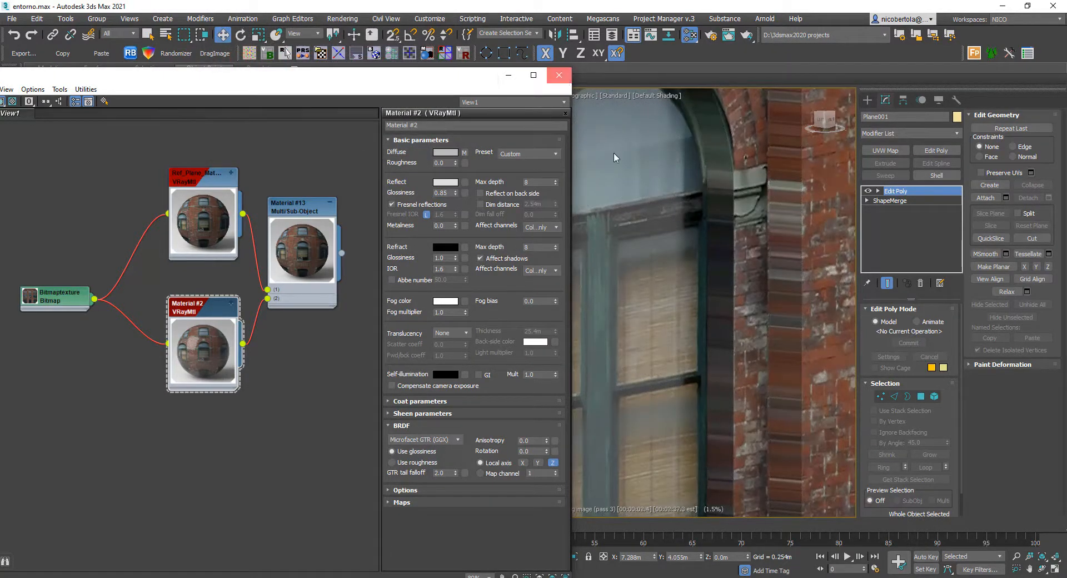
Examine the window reflections across the whole rendered façade, switching to a perspective view from a low angle
scroll(648, 248, "down", 5)
middle_click_drag(710, 284, 610, 273, "alt")
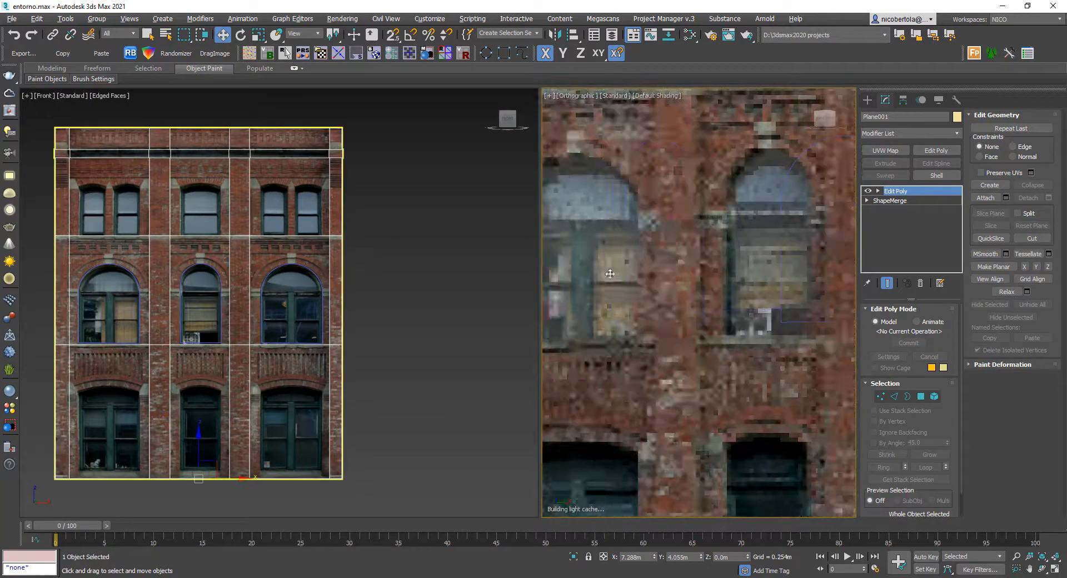
scroll(609, 273, "down", 6)
middle_click_drag(395, 277, 437, 270)
left_click(422, 254)
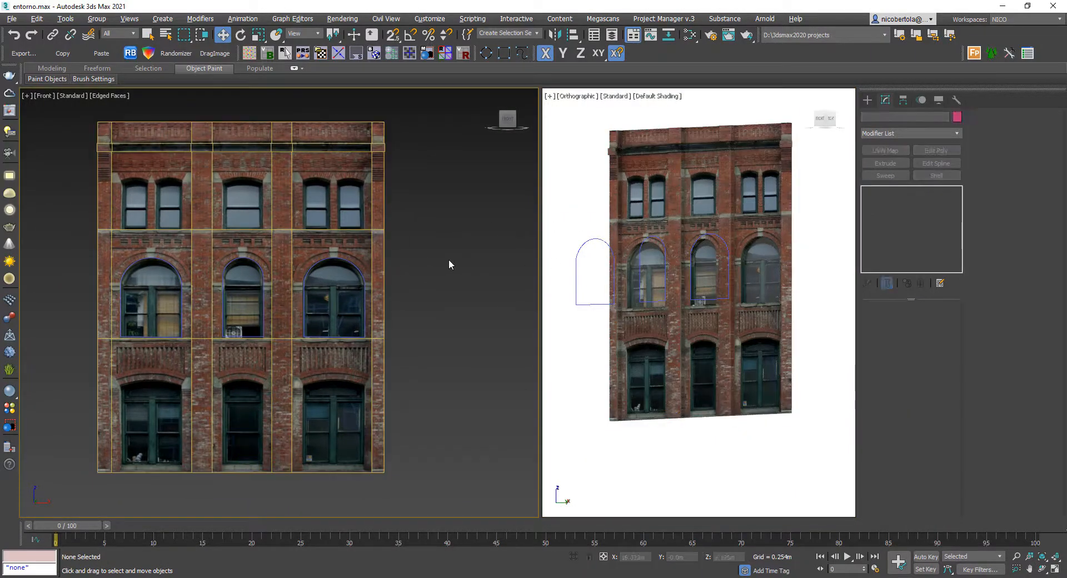
left_click(683, 343)
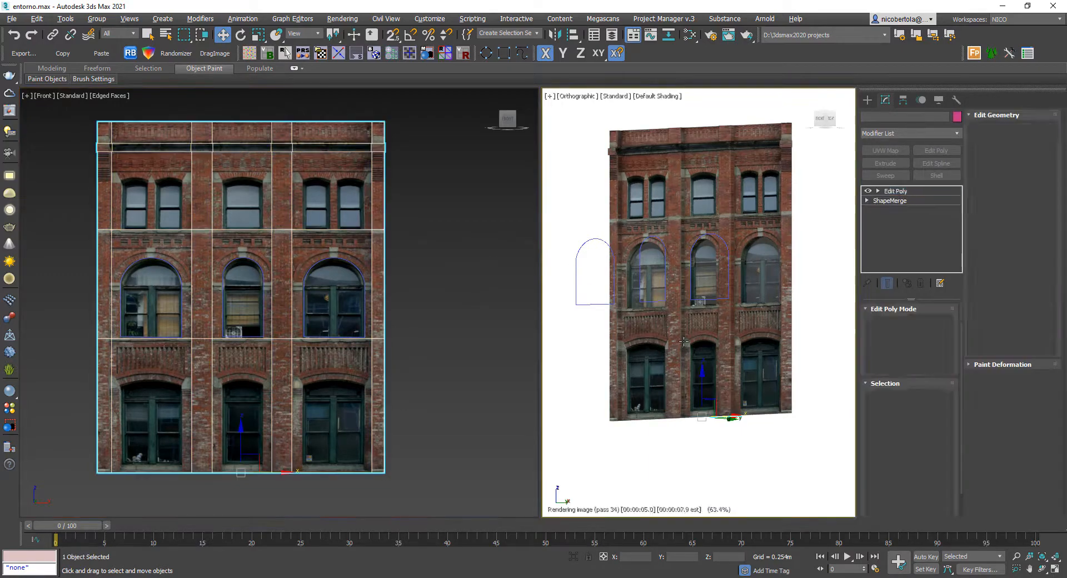
key("p")
scroll(734, 264, "up", 4)
scroll(736, 297, "up", 2)
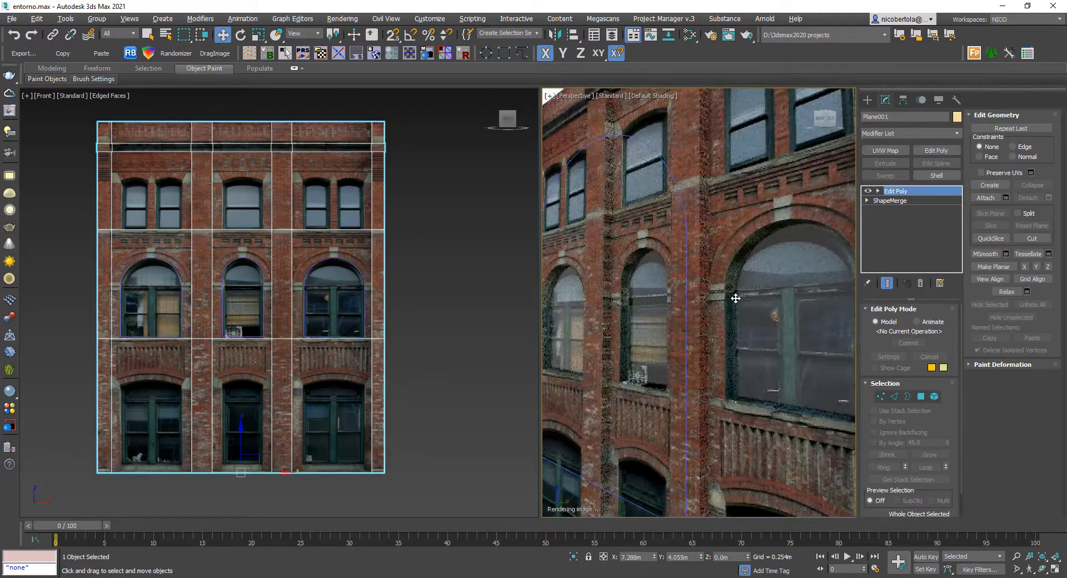
scroll(737, 298, "down", 2)
middle_click_drag(743, 298, 752, 278, "alt")
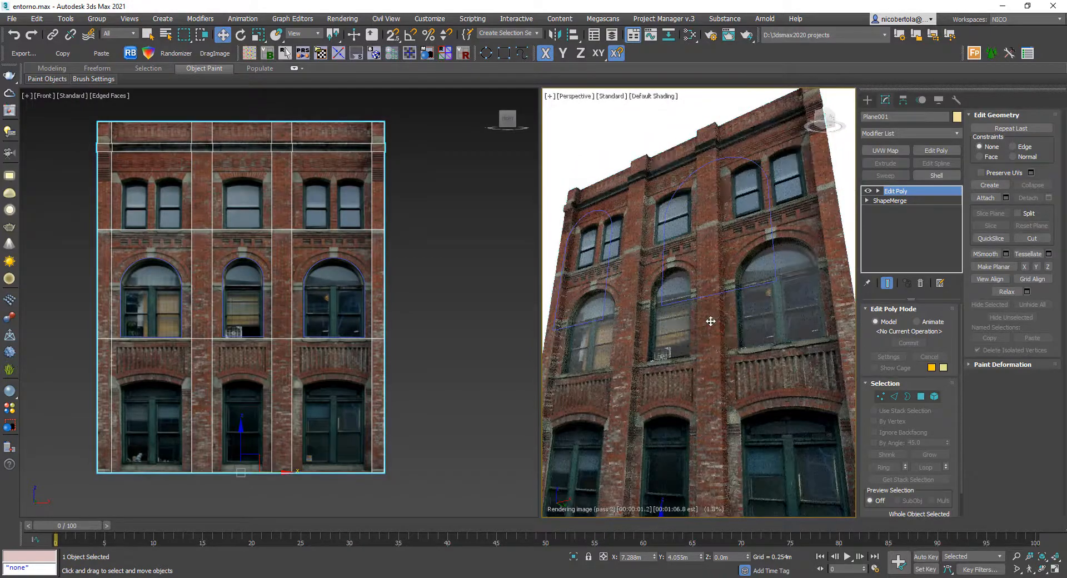
middle_click_drag(712, 320, 723, 290)
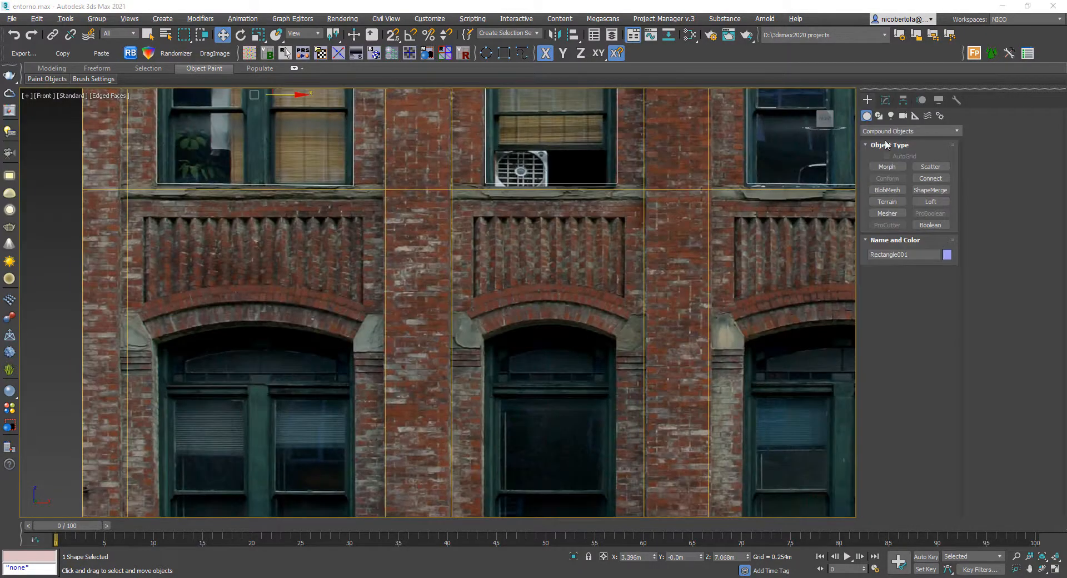
Draw an arc of about 4.33 m radius along the brick arch above the ground-floor left window and convert it to an editable spline
left_click(878, 116)
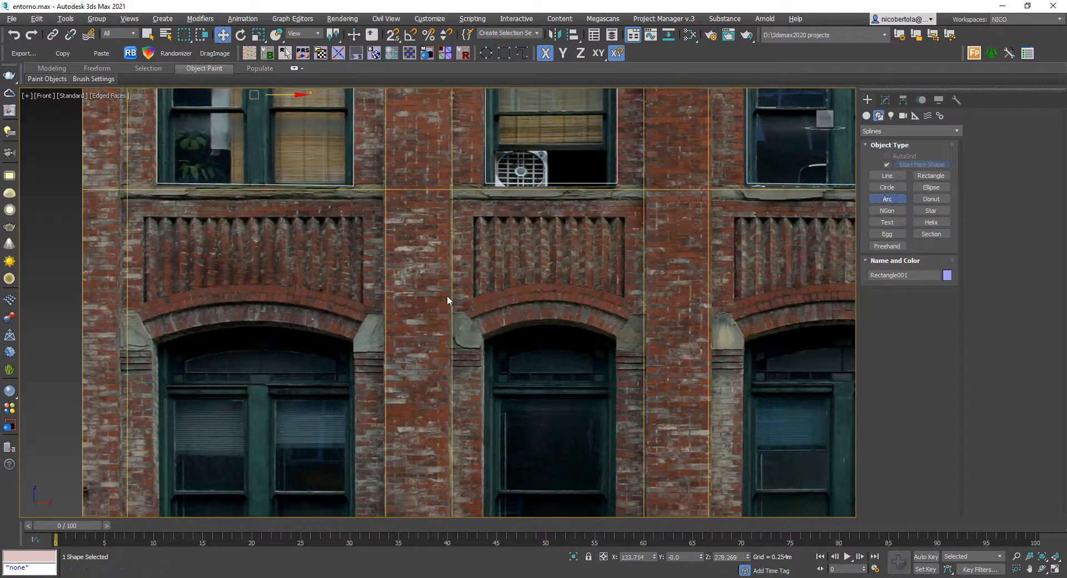
left_click_drag(140, 320, 316, 319)
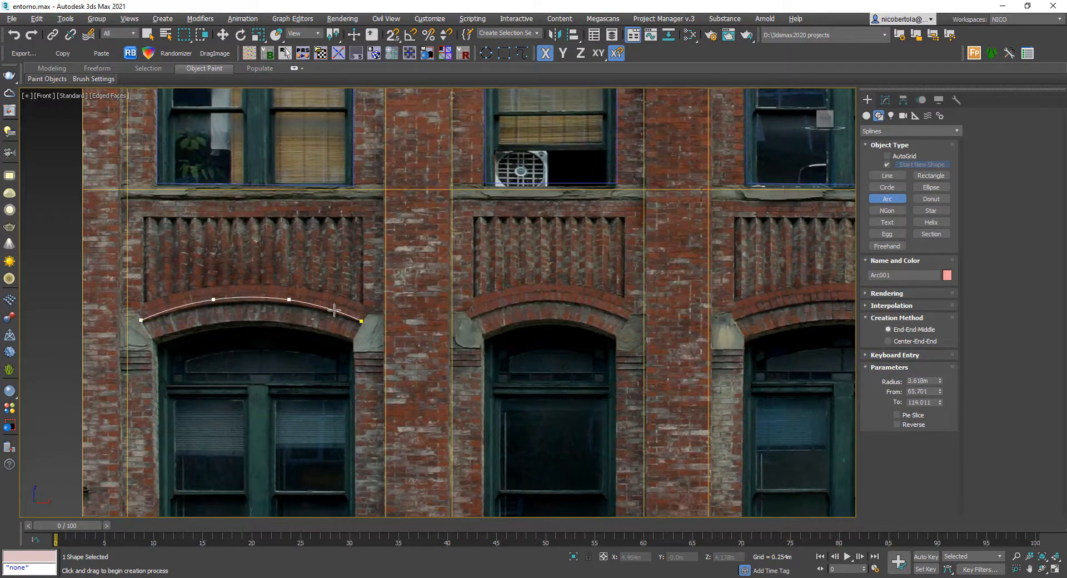
key("w")
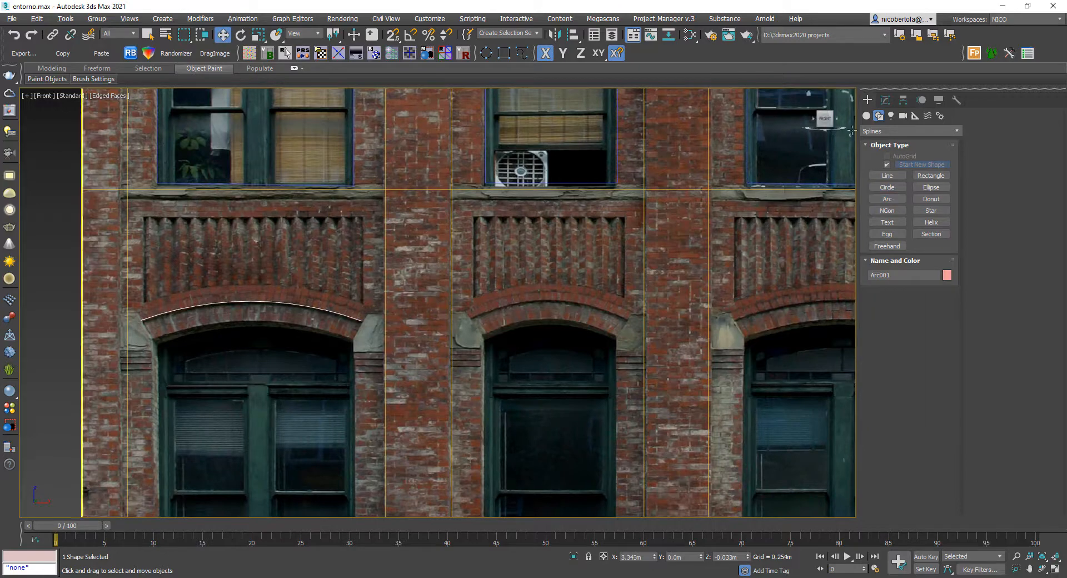
left_click(885, 100)
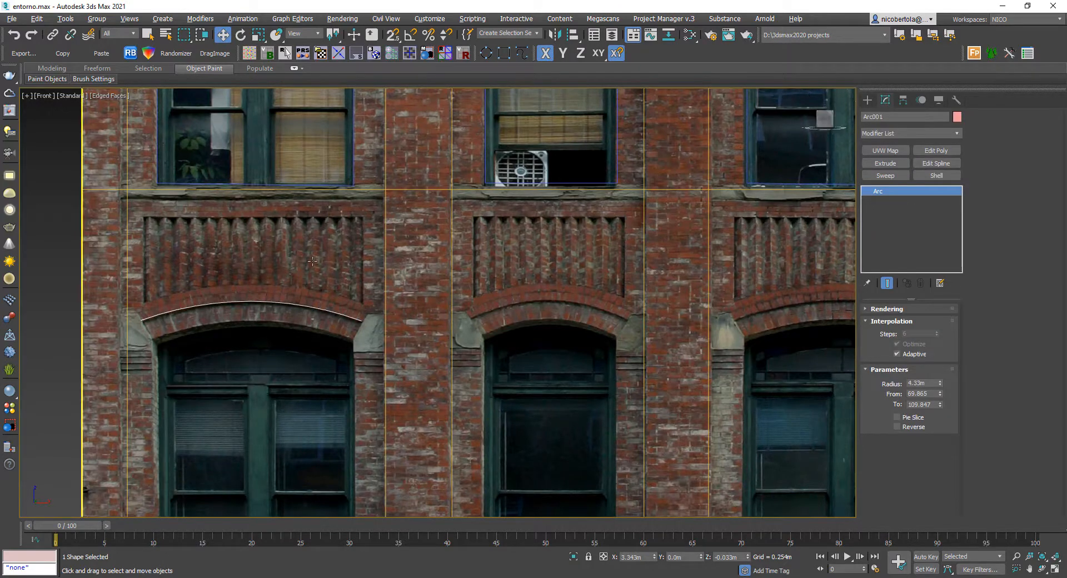
right_click(360, 255)
mouse_move(354, 371)
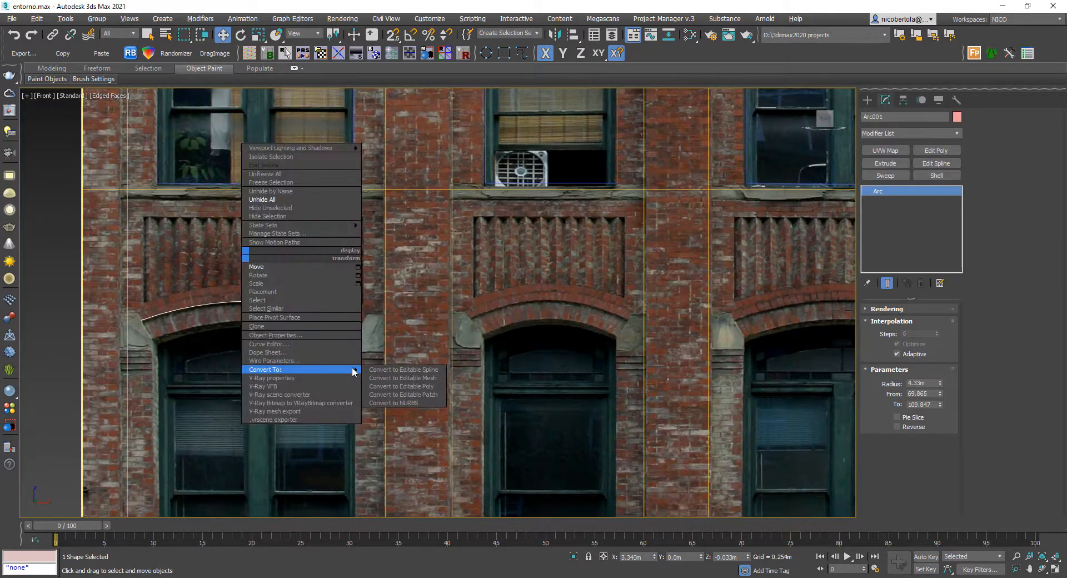
left_click(431, 370)
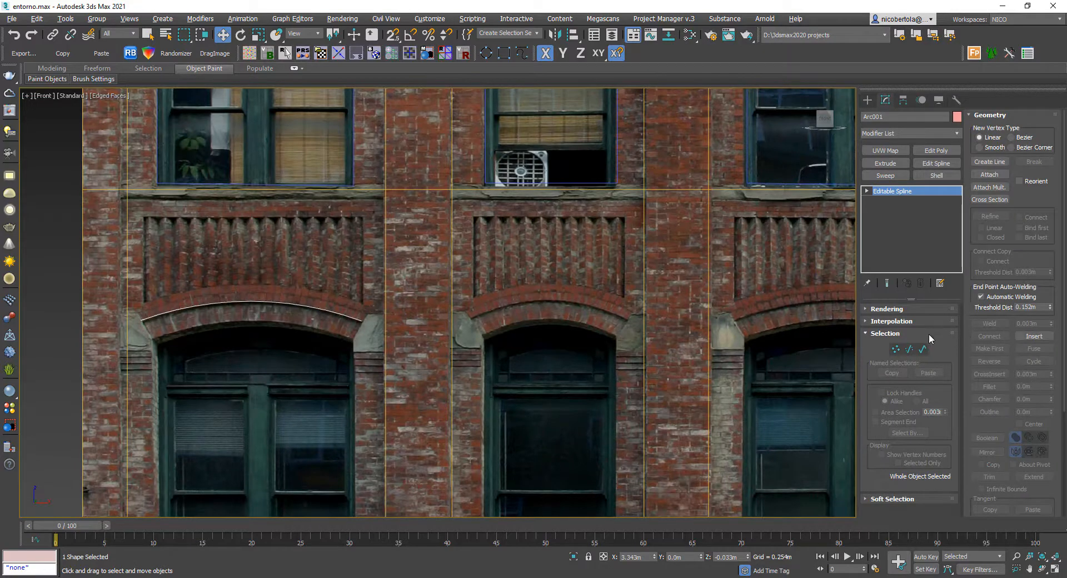
Outline the arc spline into a closed band that covers the brick moulding
left_click(923, 349)
left_click_drag(321, 264, 268, 328)
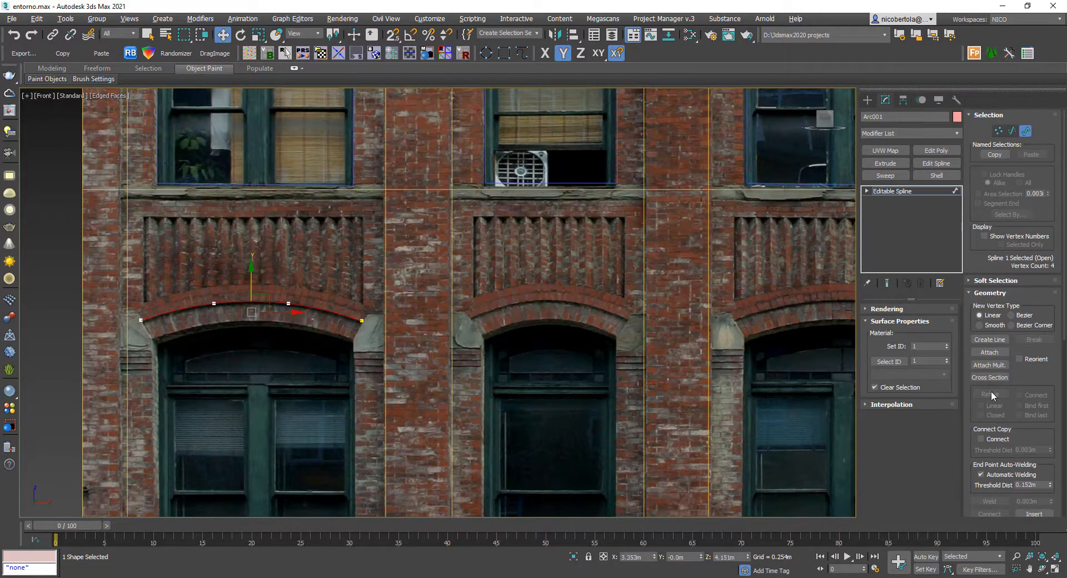
scroll(1054, 434, "down", 5)
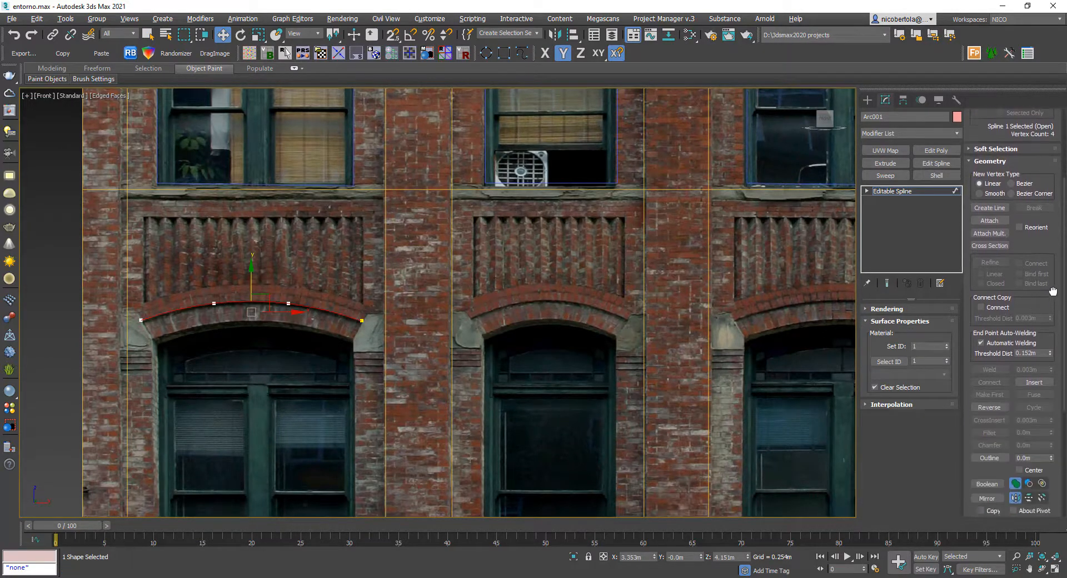
left_click_drag(1050, 439, 1052, 444)
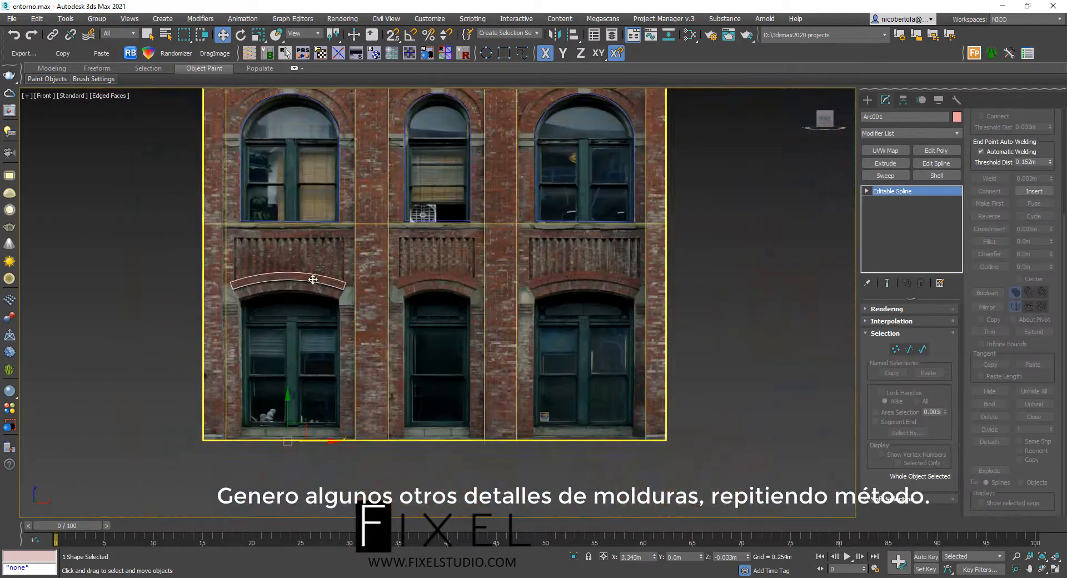
Copy the arched band onto the brick arch above the ground-floor right window
left_click_drag(327, 462, 624, 464)
left_click(534, 341)
scroll(426, 264, "up", 5)
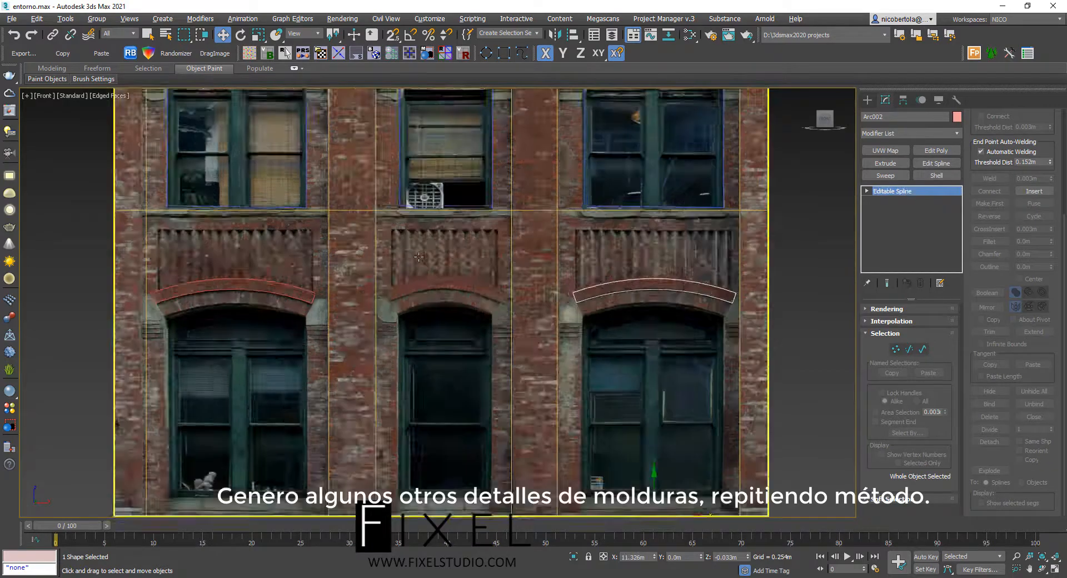
Draw an arc along the brick arch above the ground-floor middle window and convert it to an editable spline
left_click(867, 102)
left_click(887, 199)
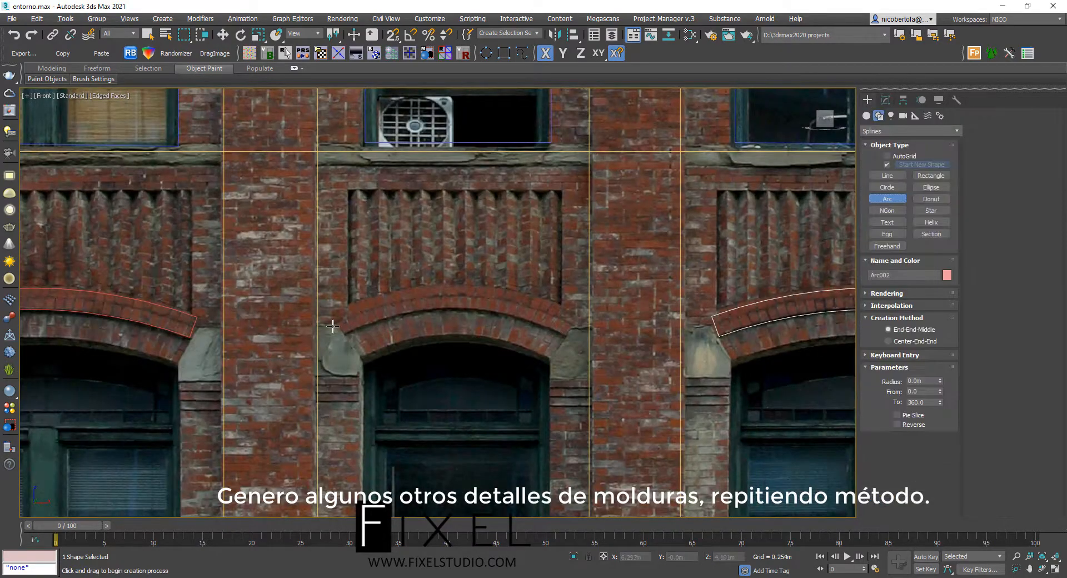
left_click_drag(566, 335, 565, 335)
left_click(528, 319)
key("w")
right_click(534, 303)
left_click(664, 420)
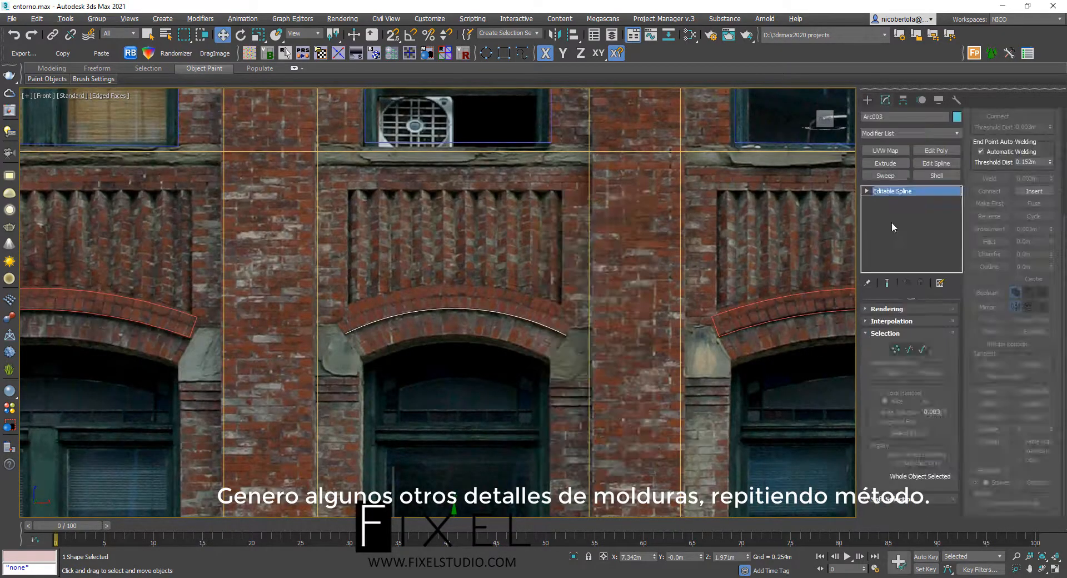
Outline the middle arc spline by -0.127 m to form a closed moulding band
key("3")
key("ctrl+a")
left_click_drag(1051, 443, 1051, 445)
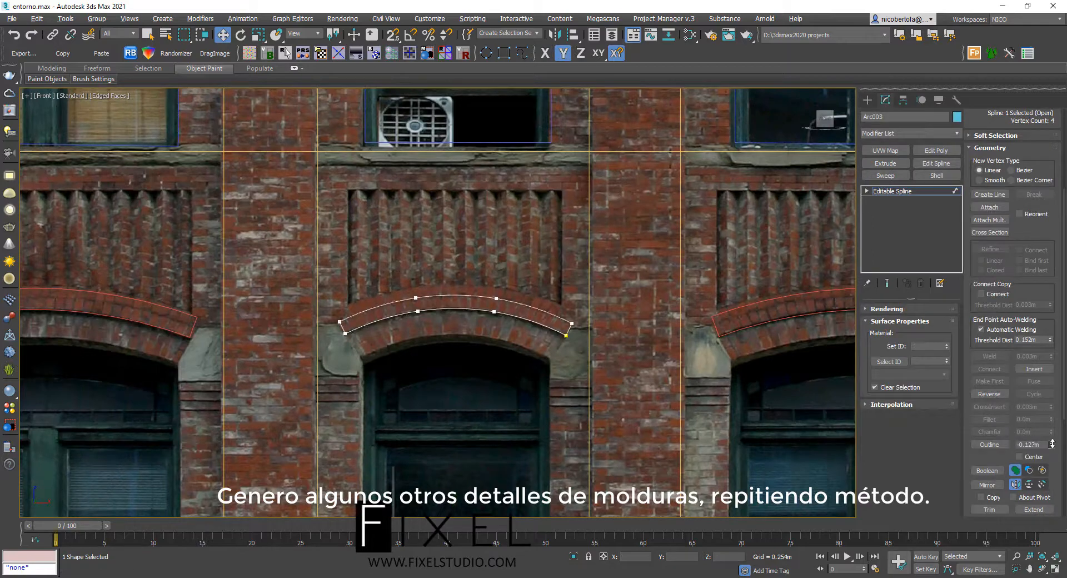
left_click(920, 192)
Attach the middle and right arched bands to the left one as a single shape
middle_click_drag(546, 270, 490, 250)
scroll(489, 251, "down", 3)
left_click(208, 260)
left_click_drag(994, 246, 994, 392)
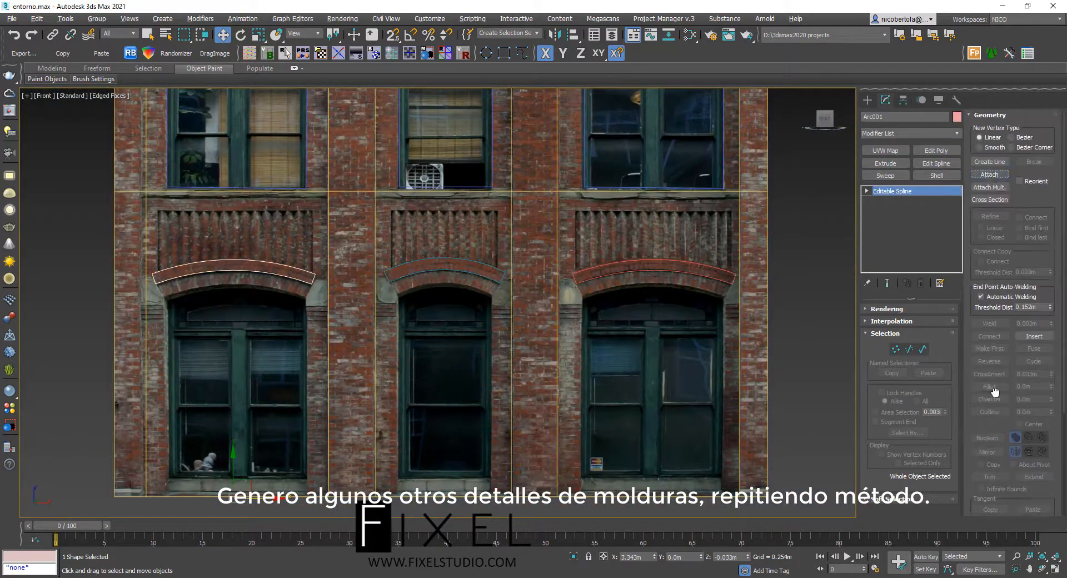
left_click(989, 175)
left_click(502, 271)
left_click(622, 263)
right_click(621, 262)
Merge the combined arched bands into the façade plane with a ShapeMerge compound object
left_click(628, 242)
left_click(867, 100)
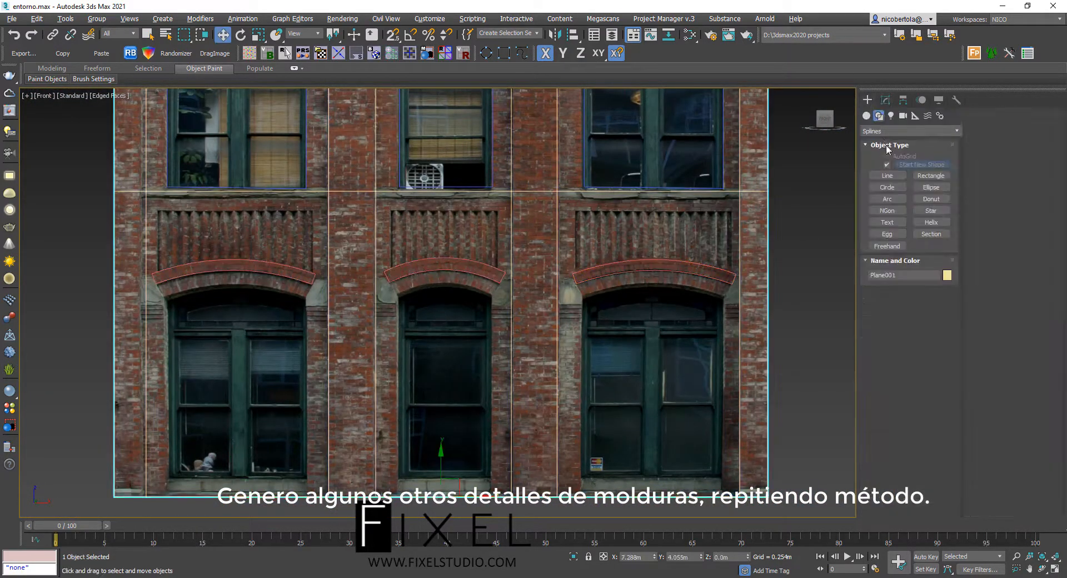
left_click(866, 116)
left_click(931, 190)
left_click(907, 288)
left_click(666, 261)
right_click(819, 243)
Add an Edit Poly modifier on top of the façade's ShapeMerge
left_click(885, 100)
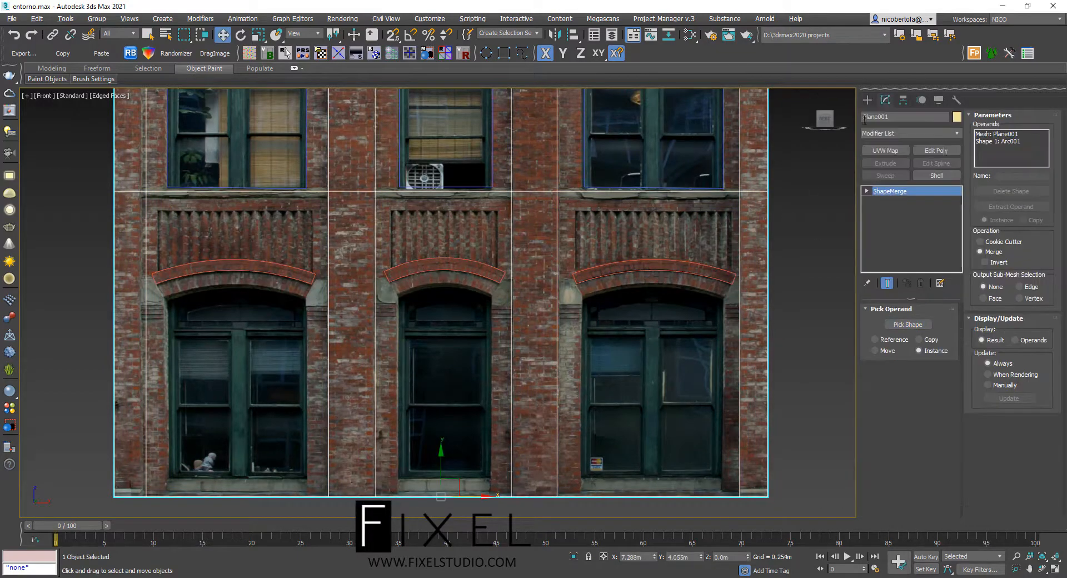
left_click(936, 151)
scroll(562, 229, "down", 3)
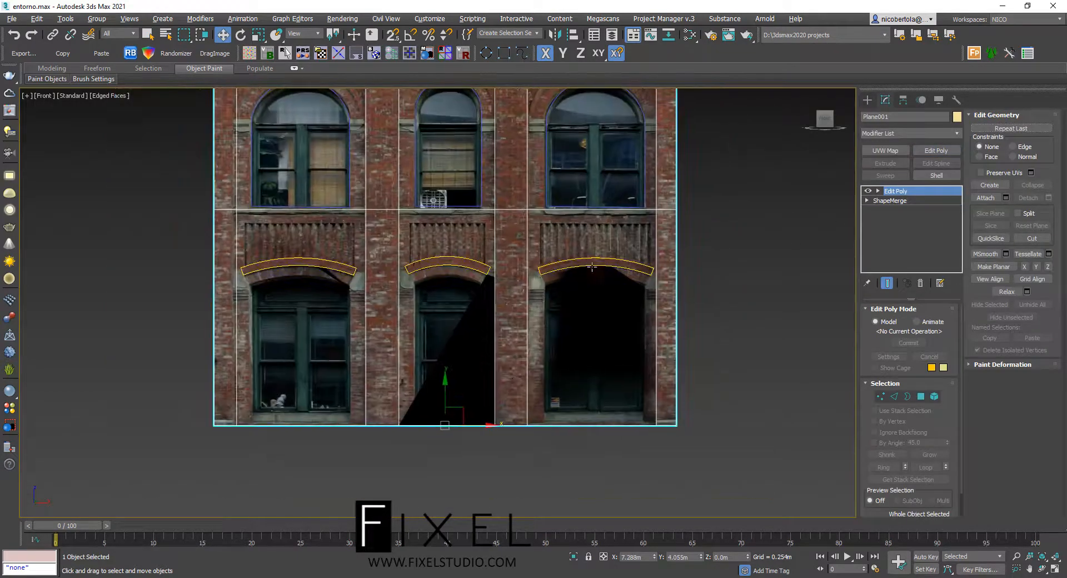
Try to extrude the three arched band polygons above the ground-floor openings
key("alt+w")
scroll(698, 350, "up", 4)
middle_click_drag(698, 350, 701, 244)
left_click(921, 396)
middle_click_drag(772, 208, 778, 239, "alt")
scroll(778, 238, "up", 2)
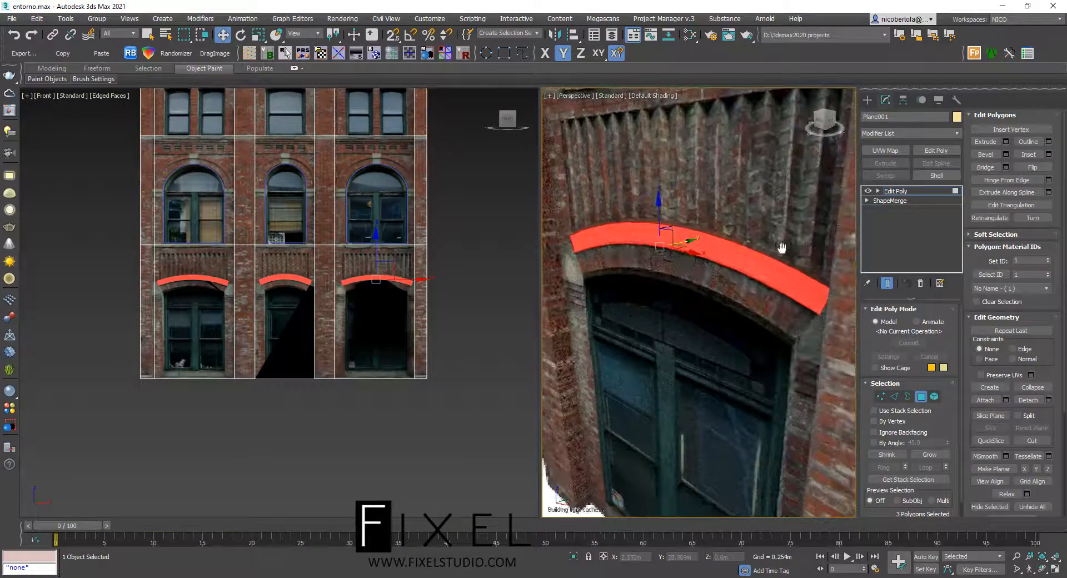
left_click(1005, 141)
scroll(706, 315, "down", 1)
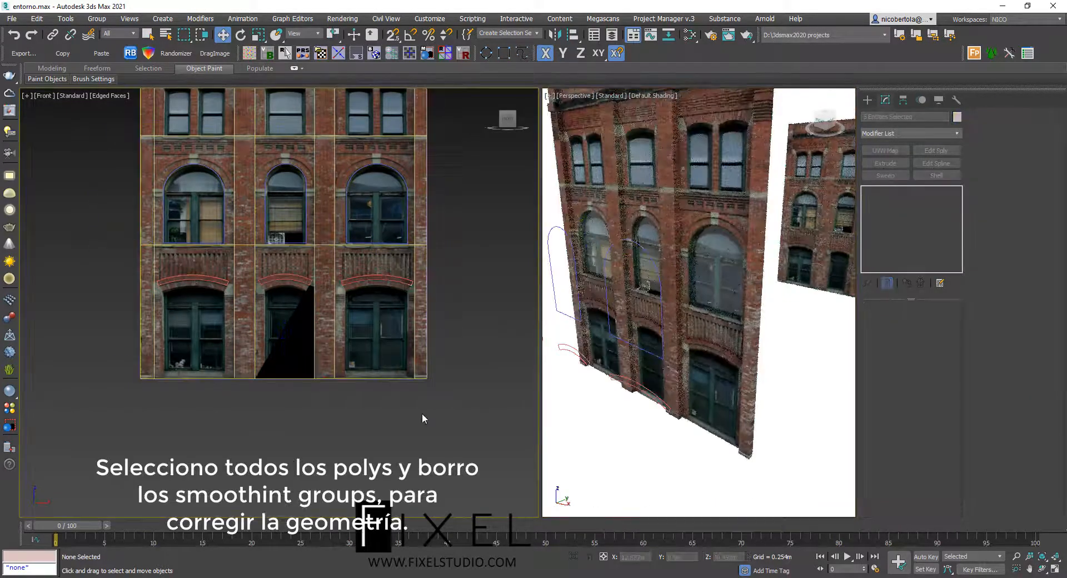
Select every polygon of the façade and clear all of its smoothing groups
left_click(410, 364)
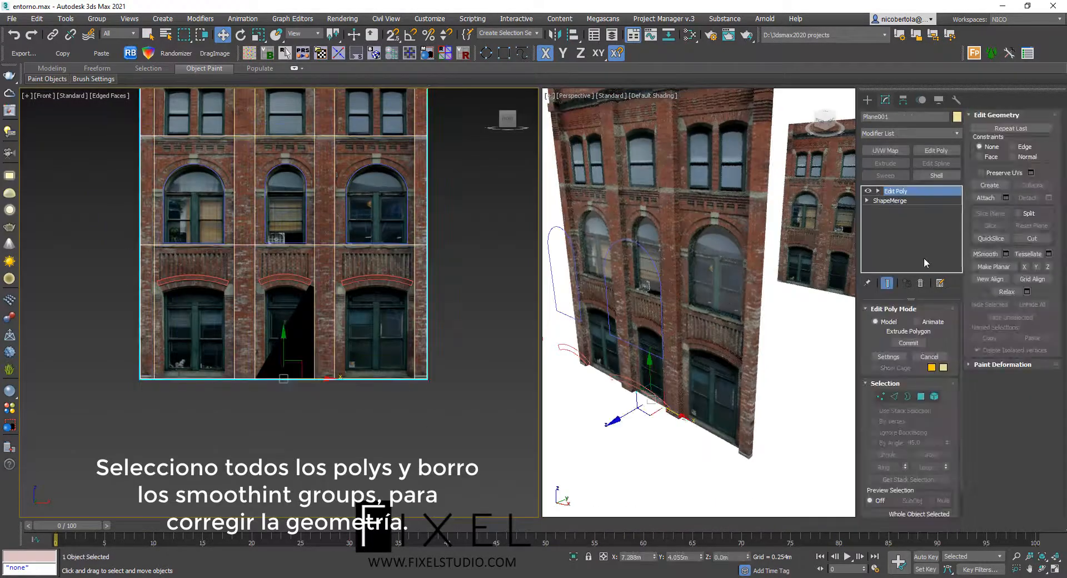
left_click(921, 397)
key("ctrl+a")
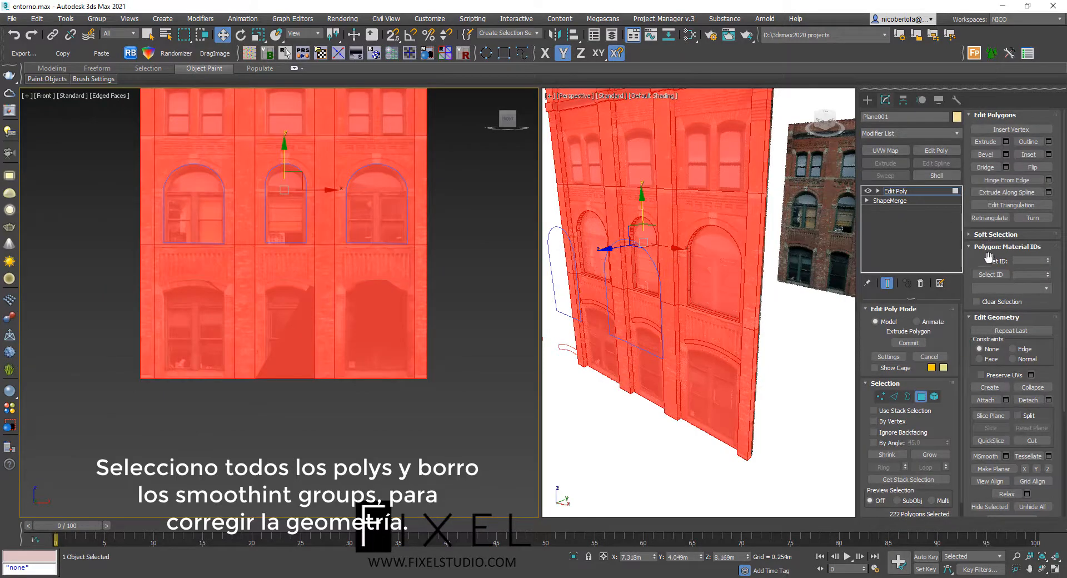
scroll(1048, 350, "down", 3)
left_click(1031, 485)
left_click(921, 396)
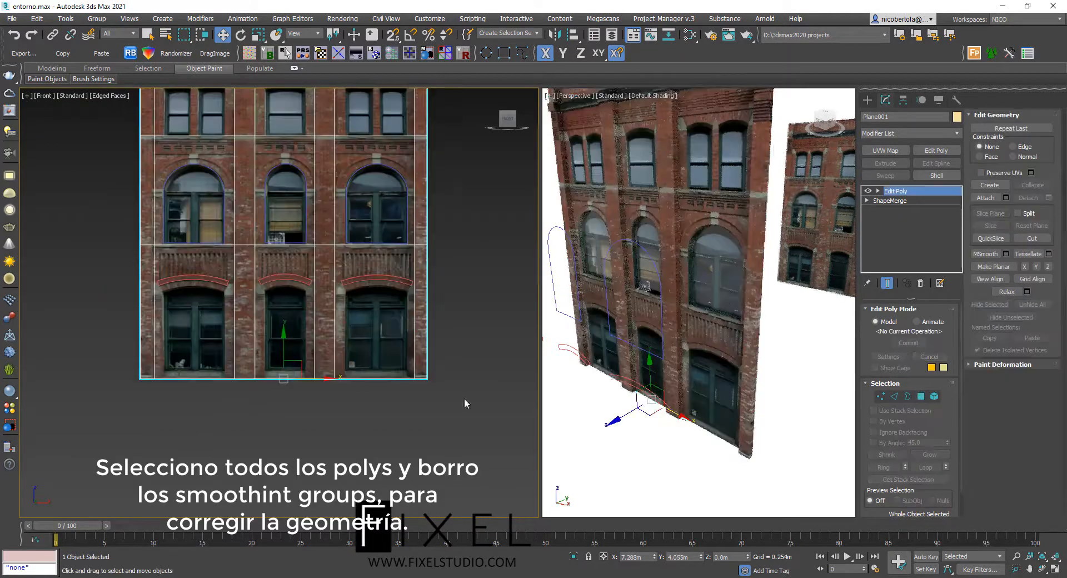
Extrude the three arched band polygons outward so they project from the brick façade
left_click(465, 398)
scroll(742, 365, "up", 4)
middle_click_drag(742, 365, 762, 334, "alt")
left_click(407, 311)
middle_click_drag(407, 311, 378, 284, "alt")
scroll(245, 312, "up", 5)
middle_click_drag(246, 312, 322, 311, "alt")
scroll(731, 332, "down", 5)
middle_click_drag(732, 332, 733, 345, "alt")
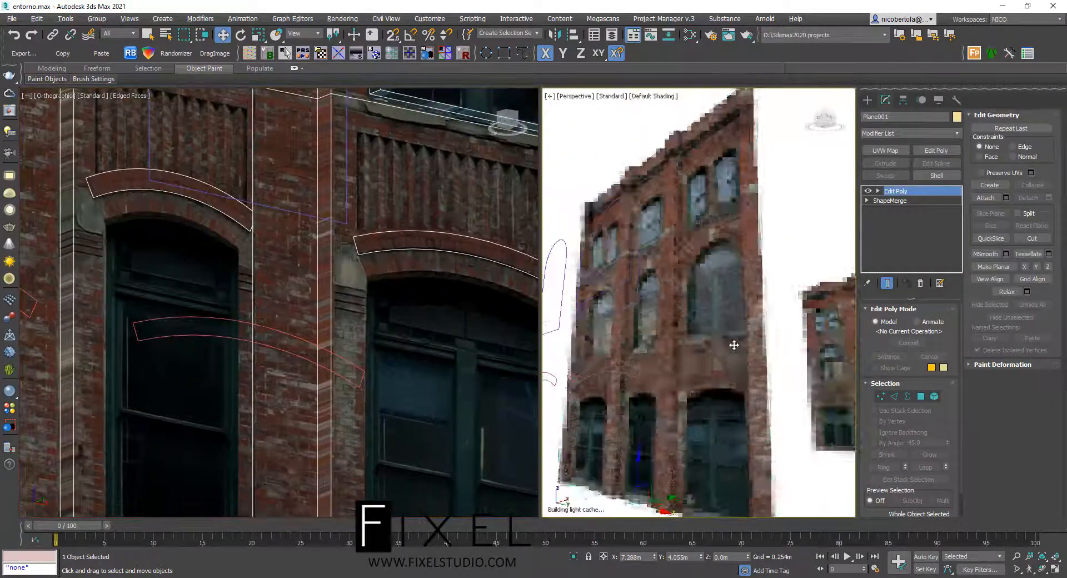
key("4")
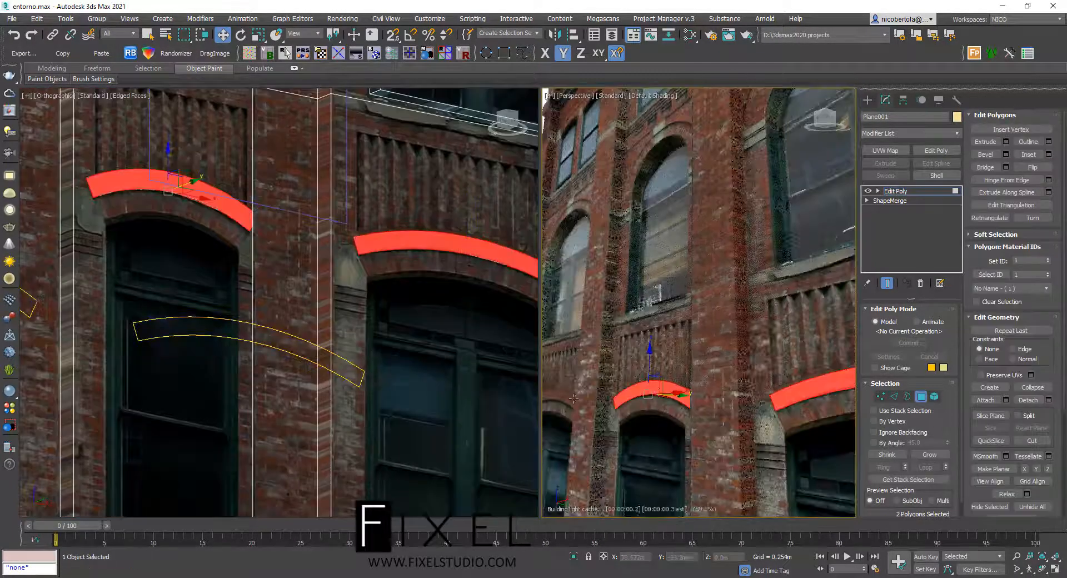
scroll(778, 367, "down", 3)
scroll(794, 363, "up", 5)
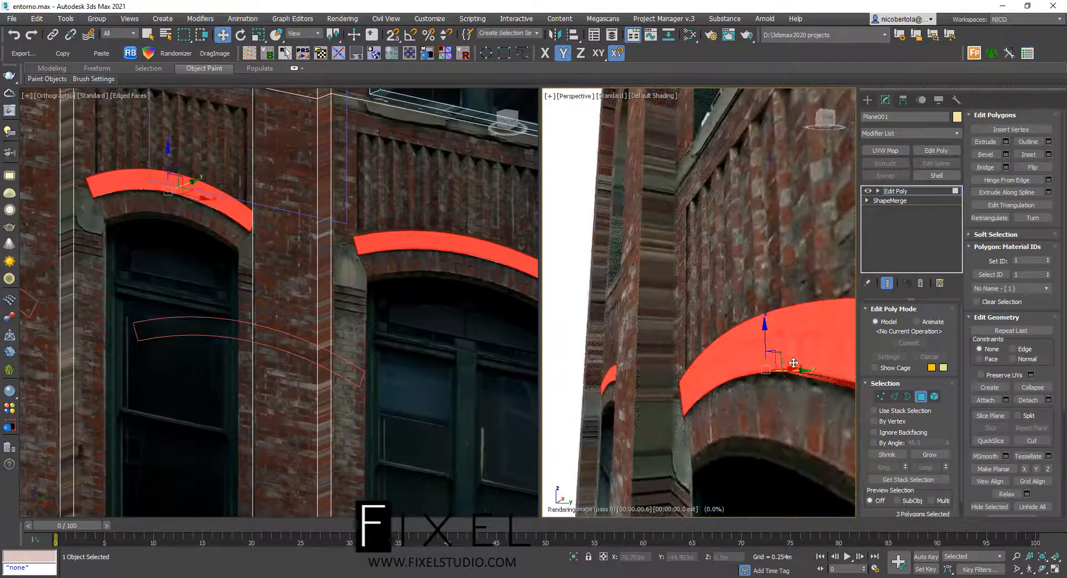
left_click_drag(765, 372, 779, 346)
middle_click_drag(779, 346, 798, 344, "alt")
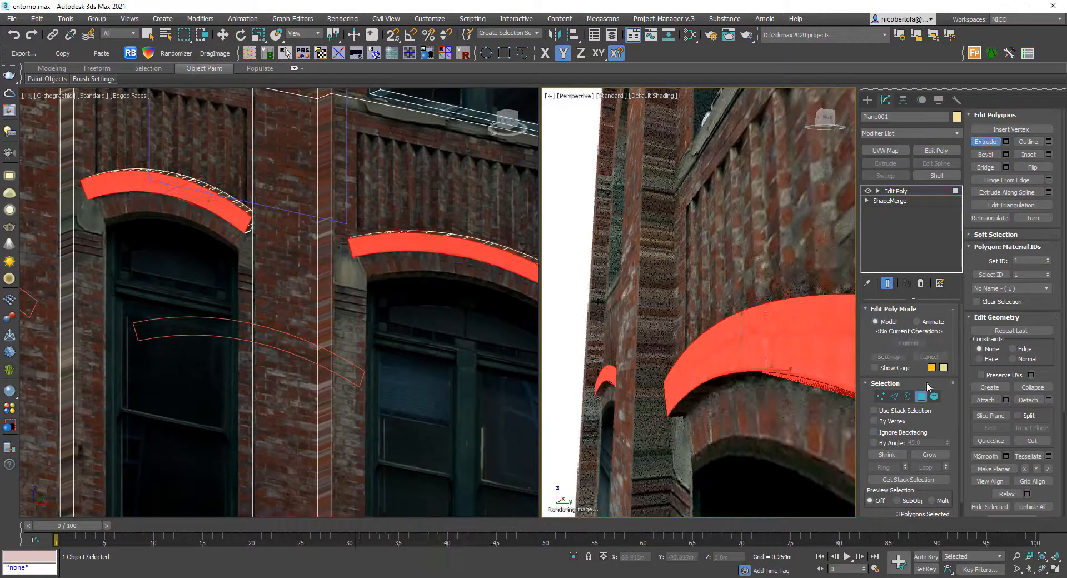
left_click(921, 397)
key("w")
middle_click_drag(731, 333, 681, 332, "alt")
scroll(731, 332, "down", 5)
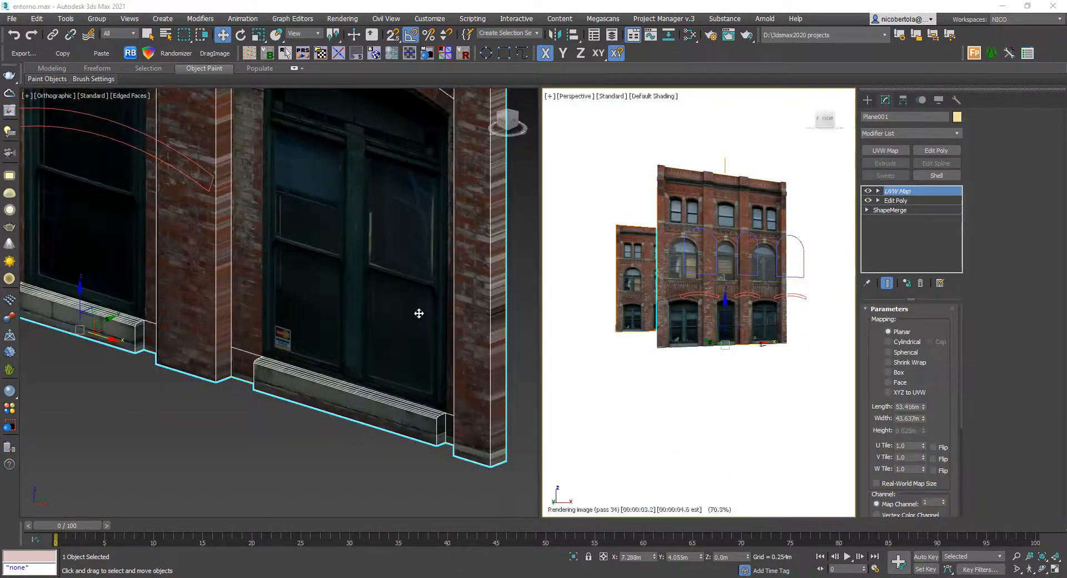
Open the Material Editor and move its window clear of the viewports
left_click(419, 314)
key("m")
left_click_drag(331, 77, 1, 81)
Rotate the dome light -45° about the Z axis to cast direct sunlight across the façade
scroll(317, 321, "down", 4)
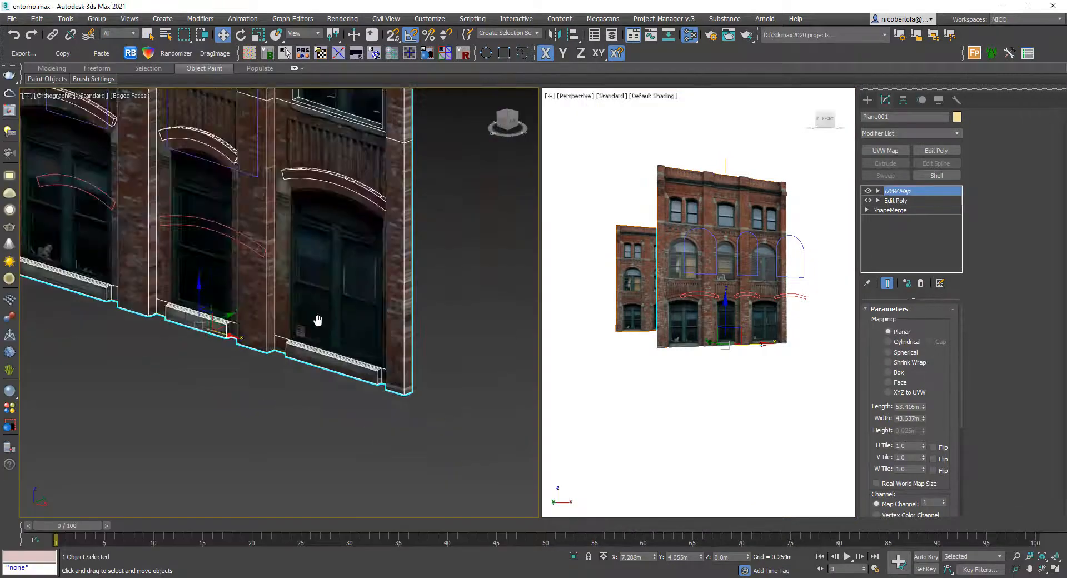
scroll(317, 321, "down", 5)
left_click(43, 314)
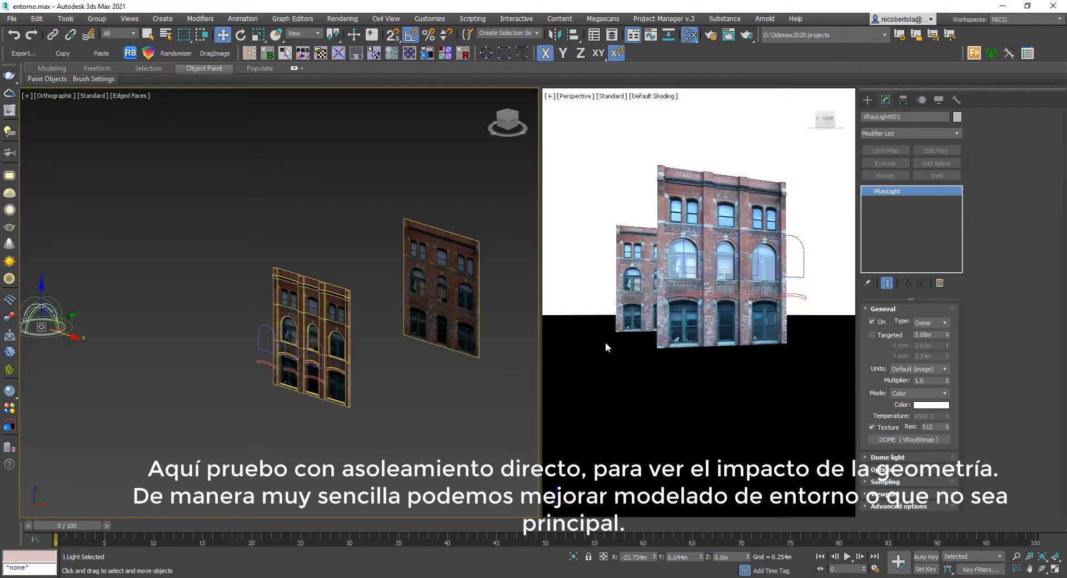
middle_click_drag(122, 321, 147, 321)
key("e")
left_click_drag(94, 341, 67, 348)
middle_click_drag(311, 331, 327, 338, "alt")
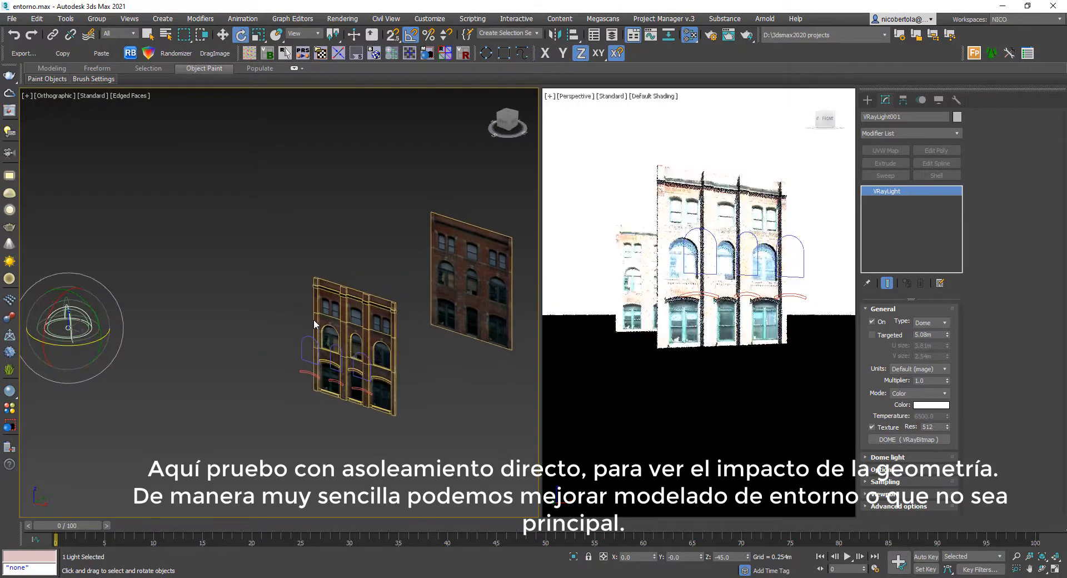
Set the environment's exposure control to Physical Camera Exposure Control and close the environment settings
left_click(343, 19)
left_click(387, 162)
left_click(496, 130)
left_click(484, 167)
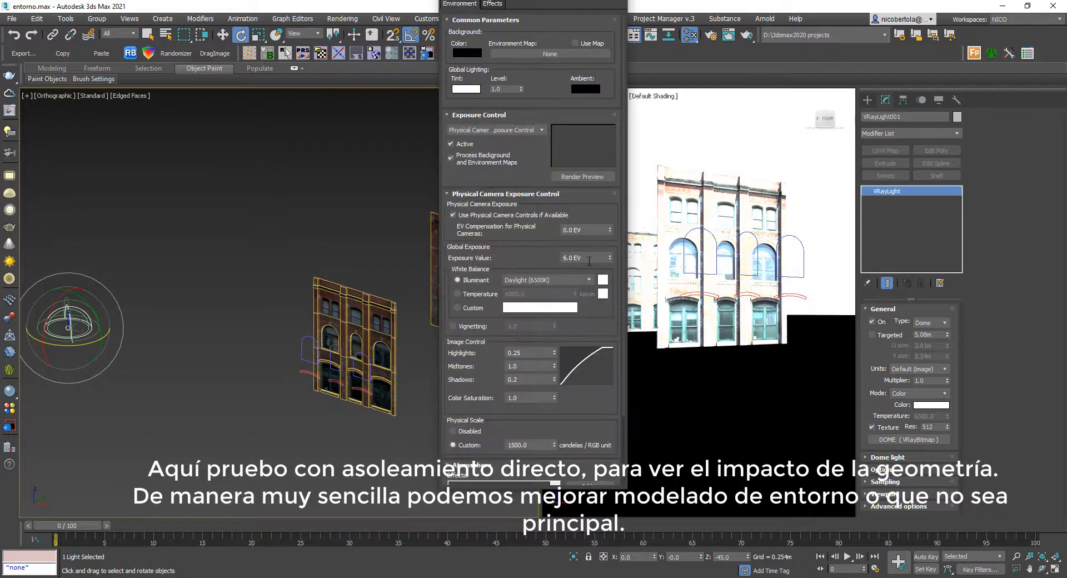
left_click(618, 1)
Isolate the modelled façade plane so the neighbouring flat building is hidden
middle_click_drag(723, 250, 706, 267, "alt")
scroll(736, 295, "up", 3)
scroll(695, 306, "up", 2)
left_click(464, 54)
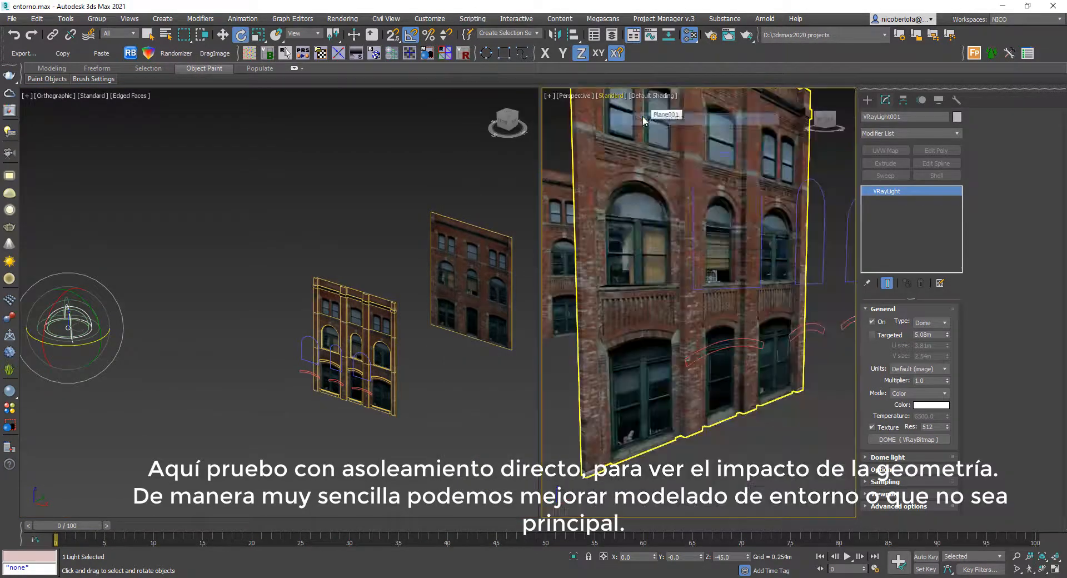
mouse_move(667, 174)
middle_mouse_down("alt")
mouse_move(717, 322)
mouse_move(678, 312)
mouse_move(699, 255)
middle_mouse_up("alt")
key("alt+q")
key("alt+q")
left_click(678, 313)
key("alt+q")
Review the environment's exposure settings against the render of the isolated façade
left_click(342, 18)
left_click(431, 208)
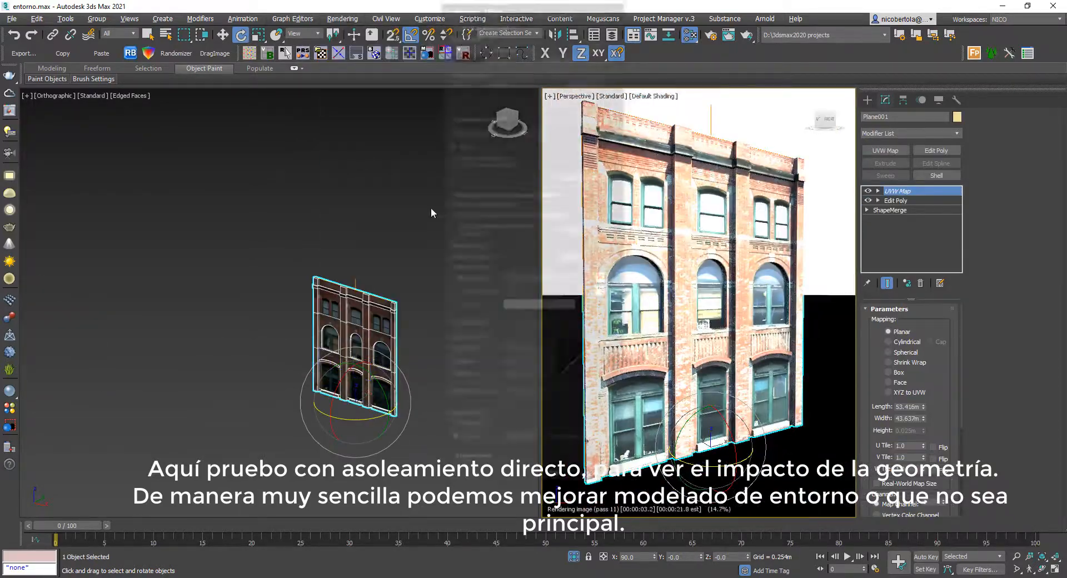
left_click(619, 1)
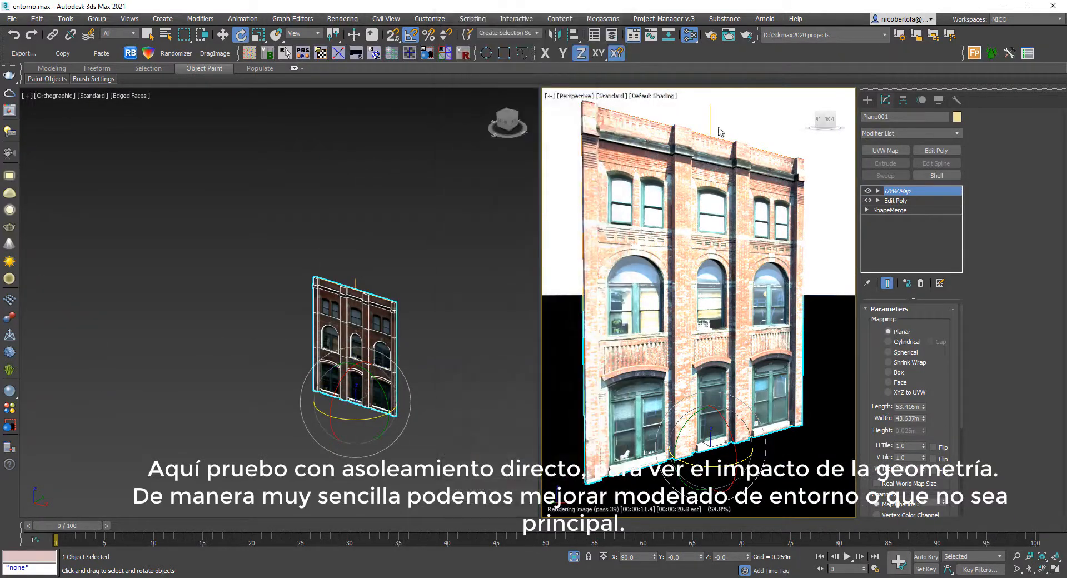
middle_click_drag(706, 228, 710, 181, "alt")
key("w")
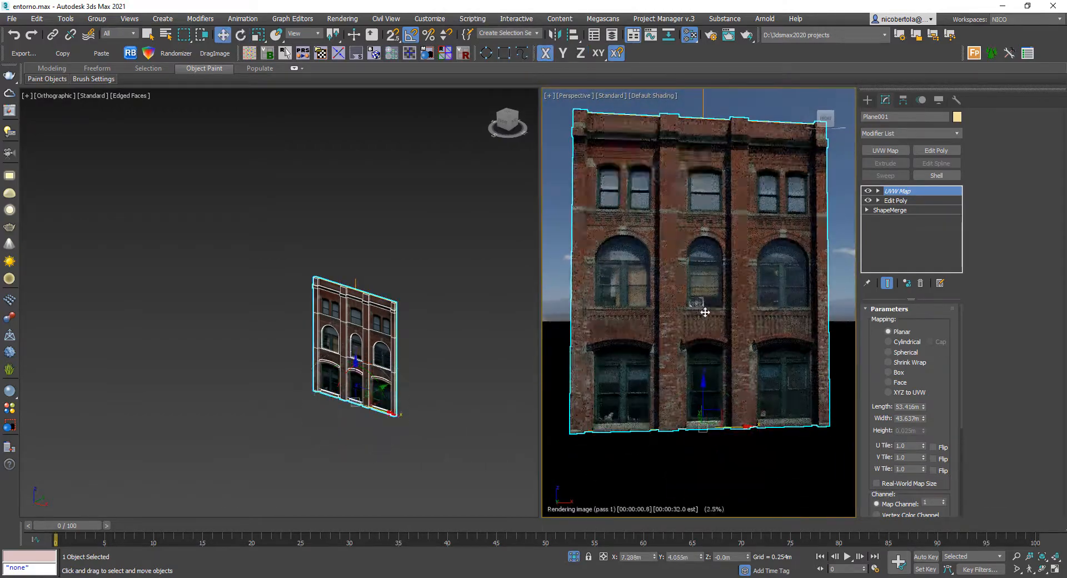